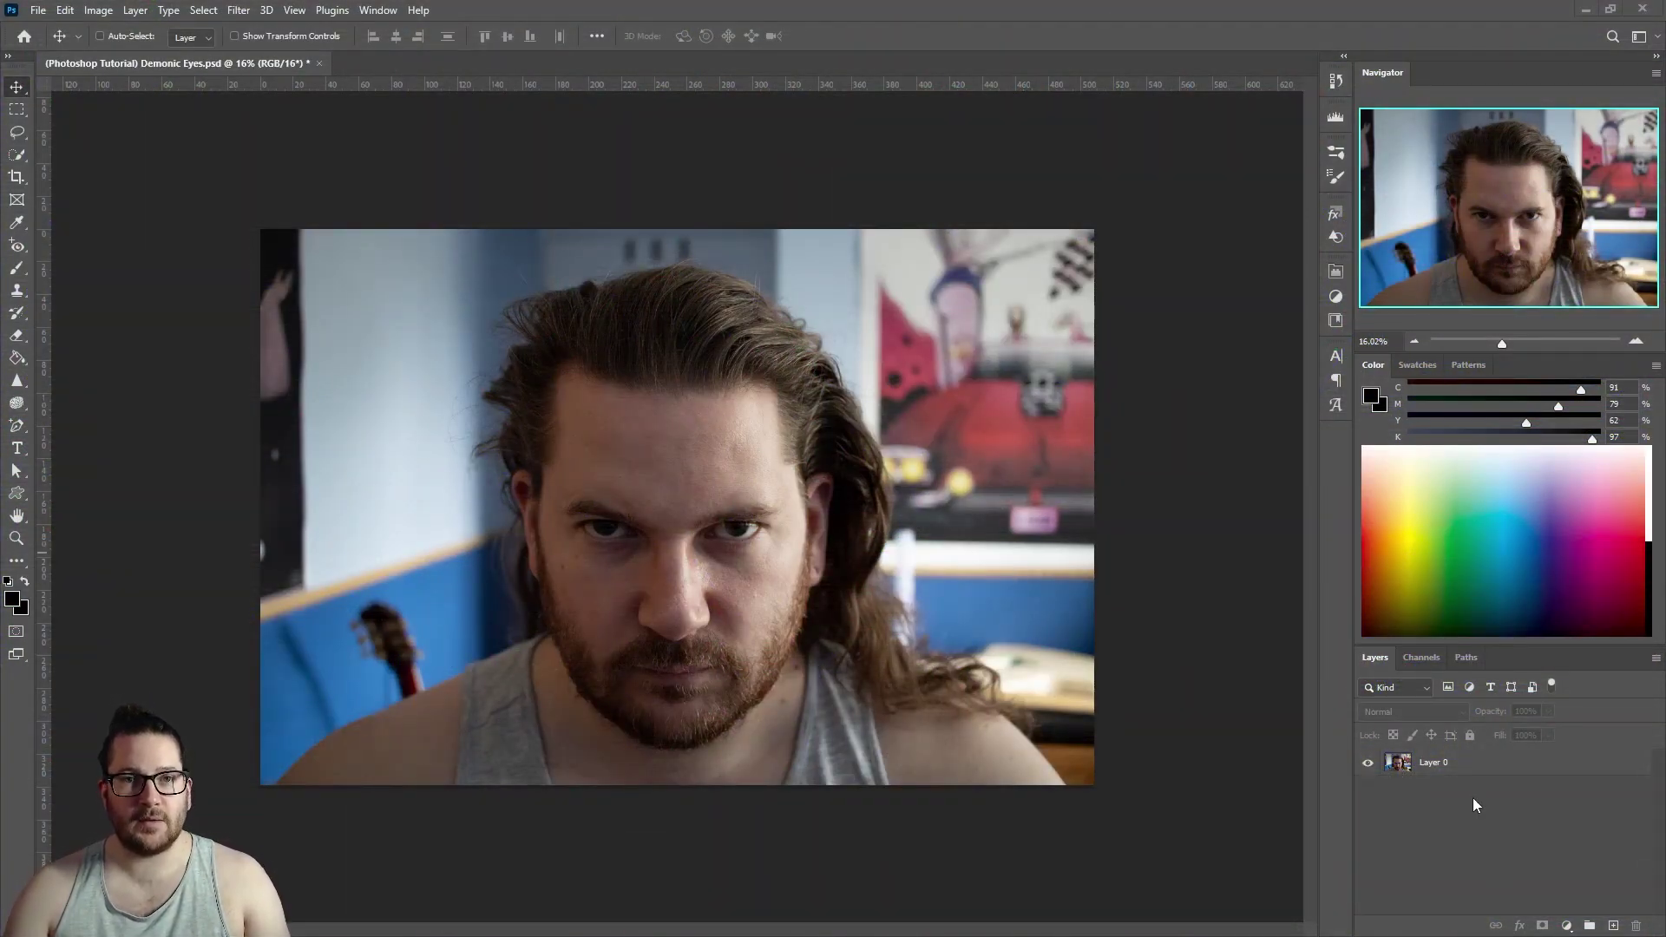
Make Layer 0 a smart object and apply Camera Raw: Exposure +0.25, Contrast +25, Temperature -15
right_click(1473, 762)
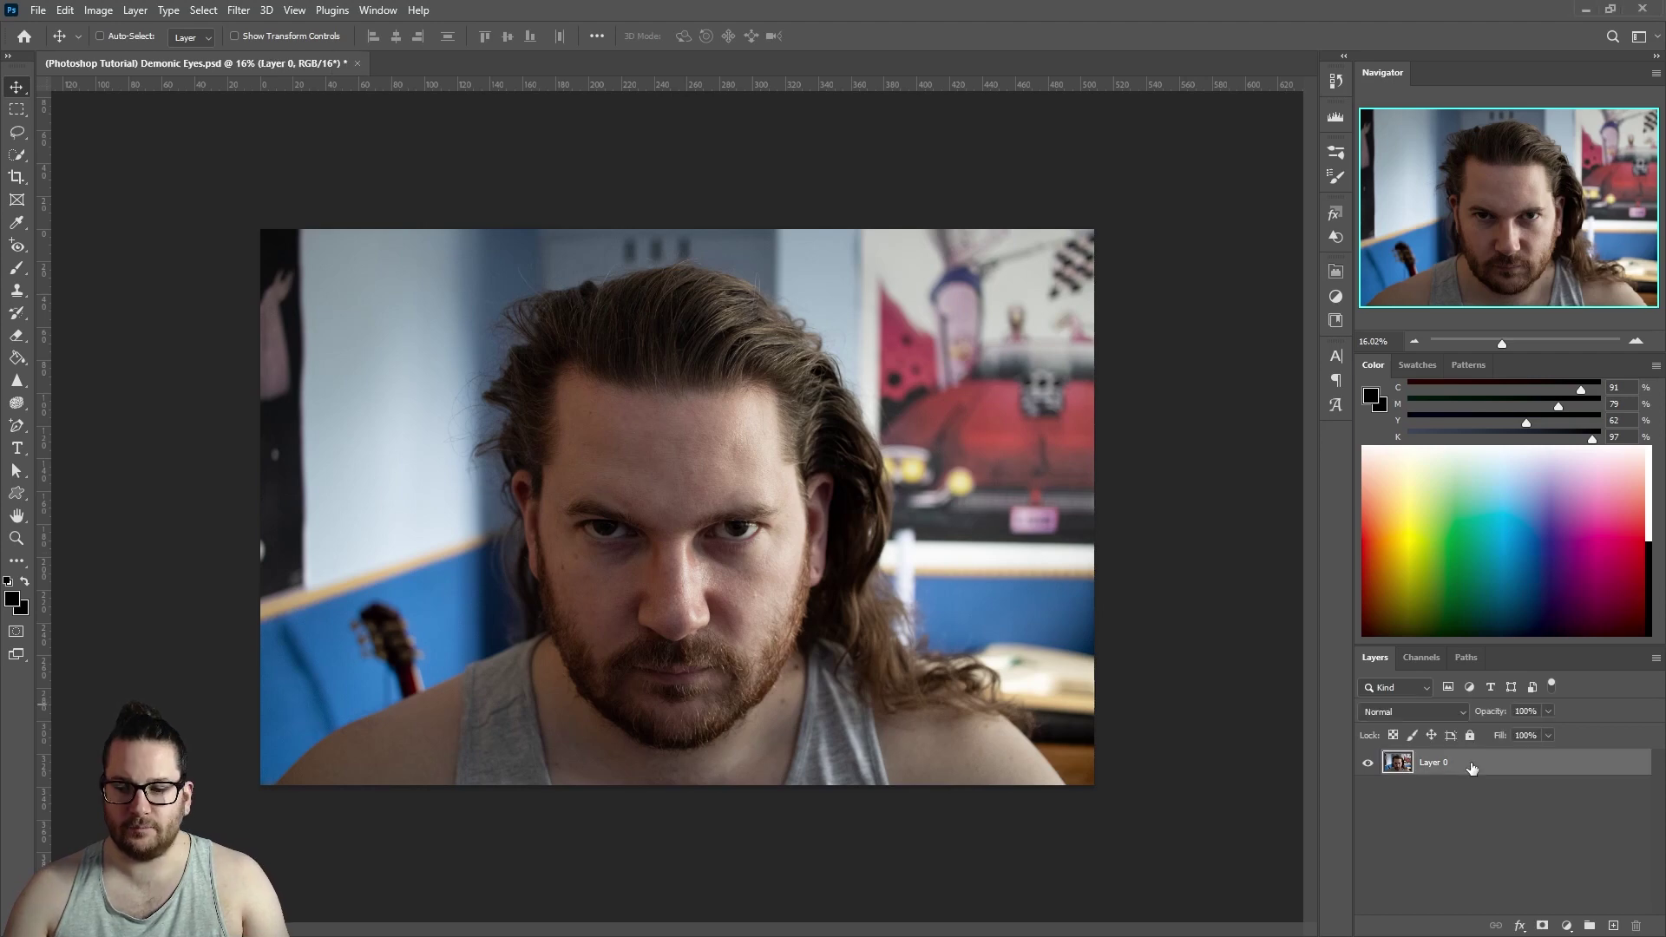
click(1518, 680)
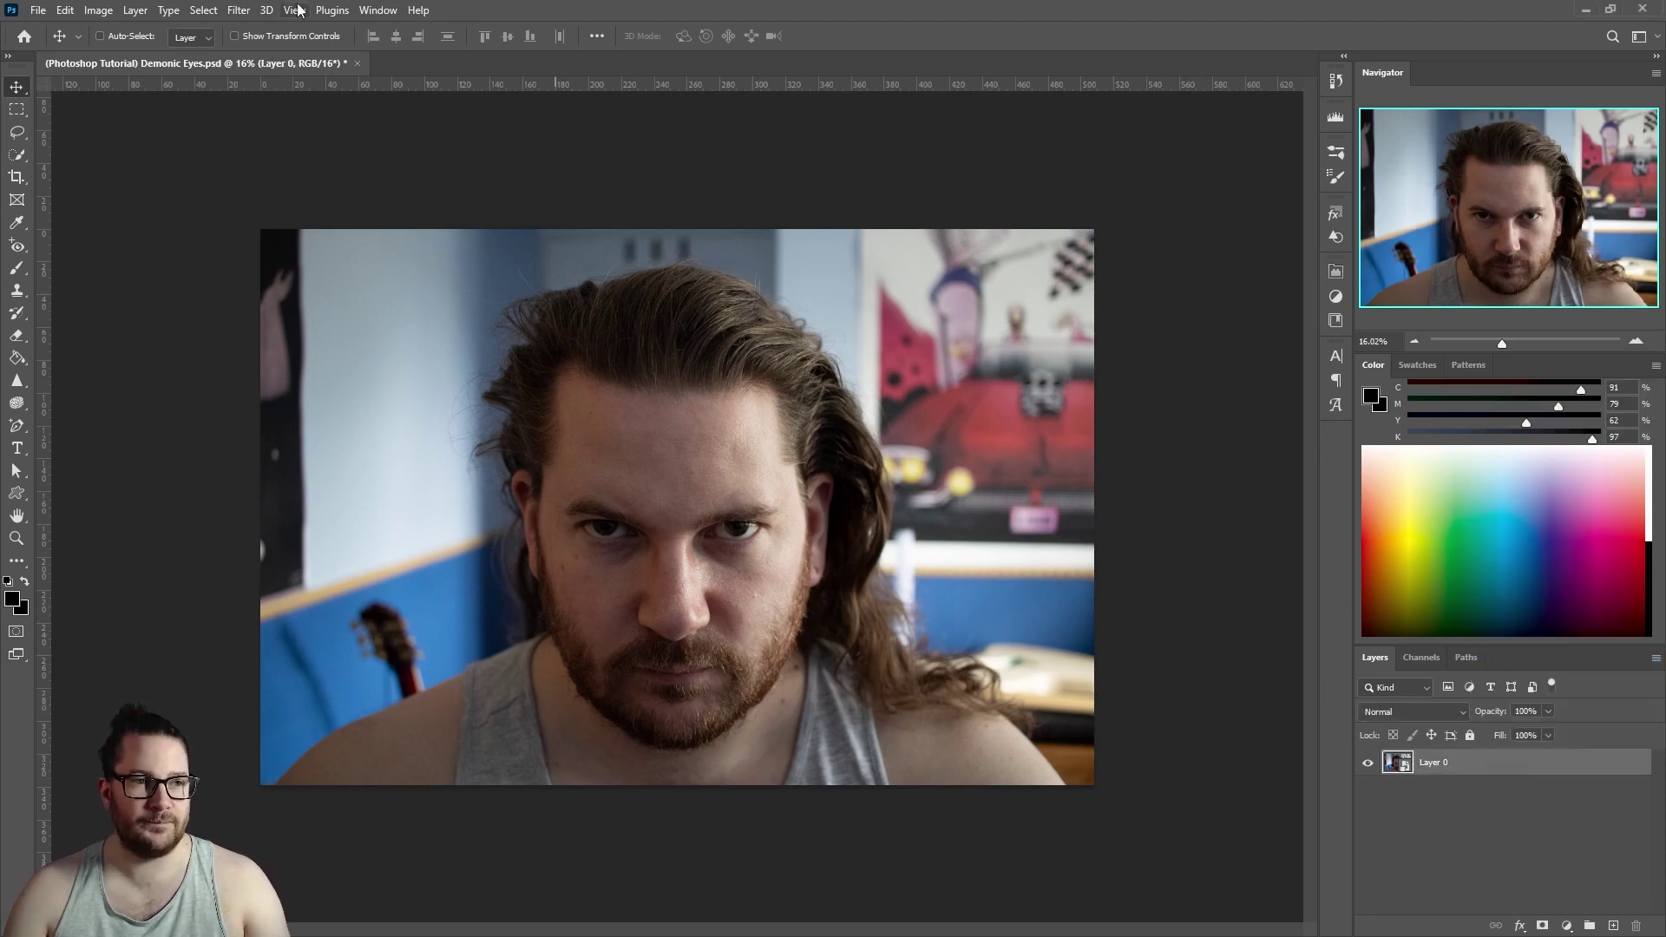
click(238, 11)
click(268, 28)
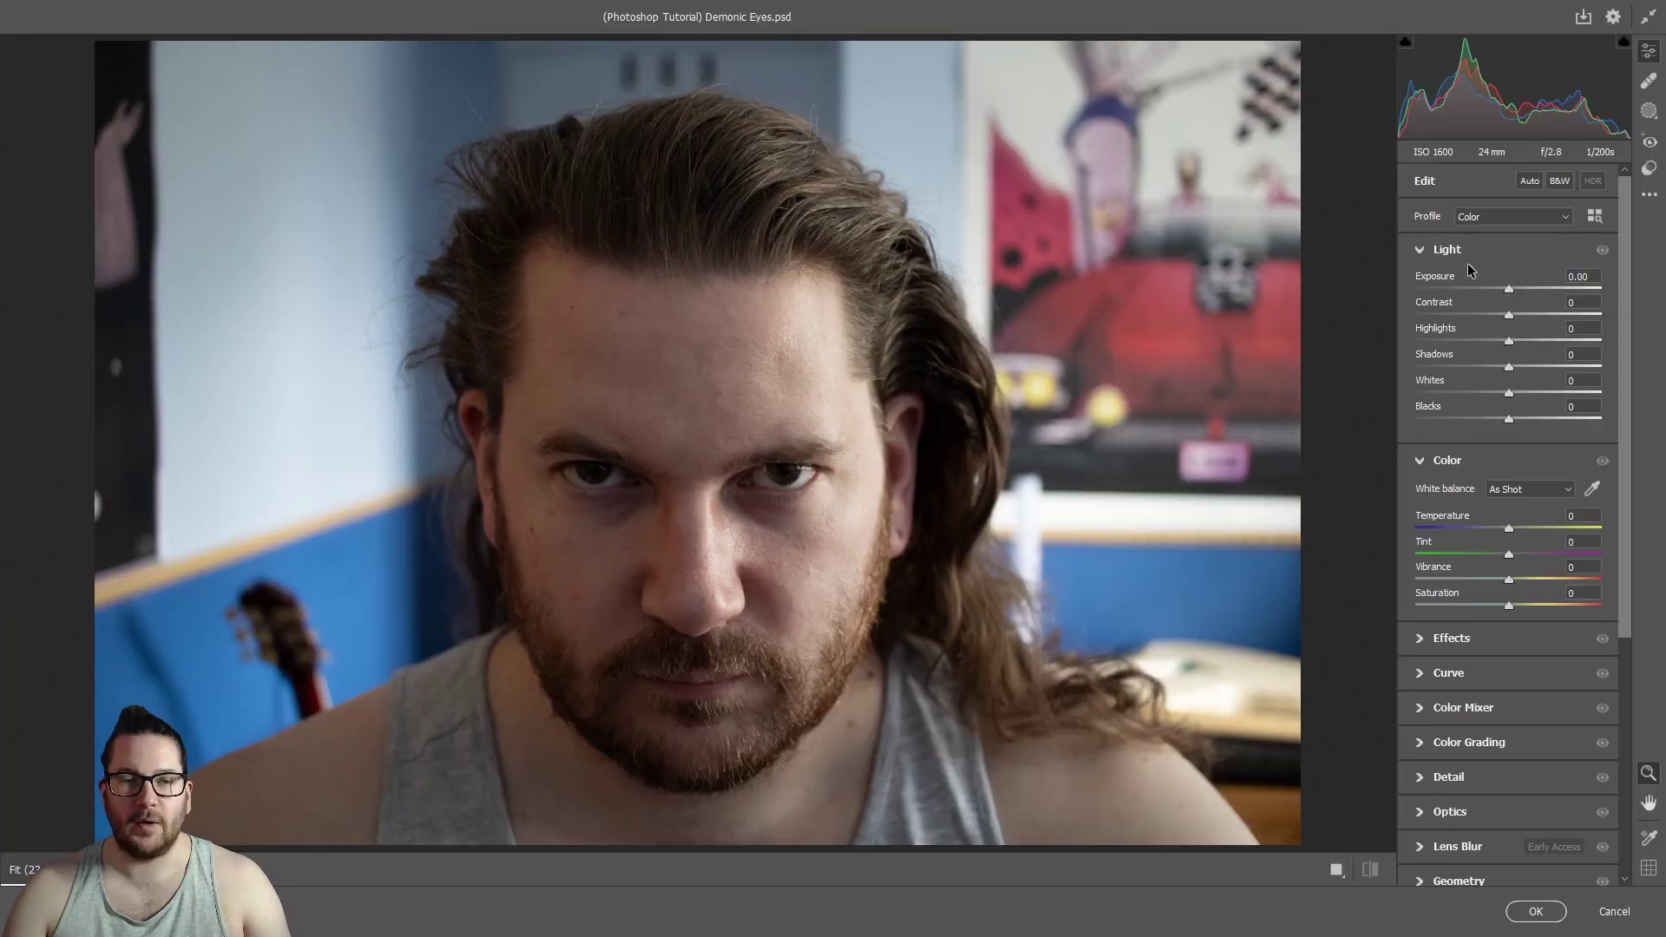
click(1590, 276)
text(.25)
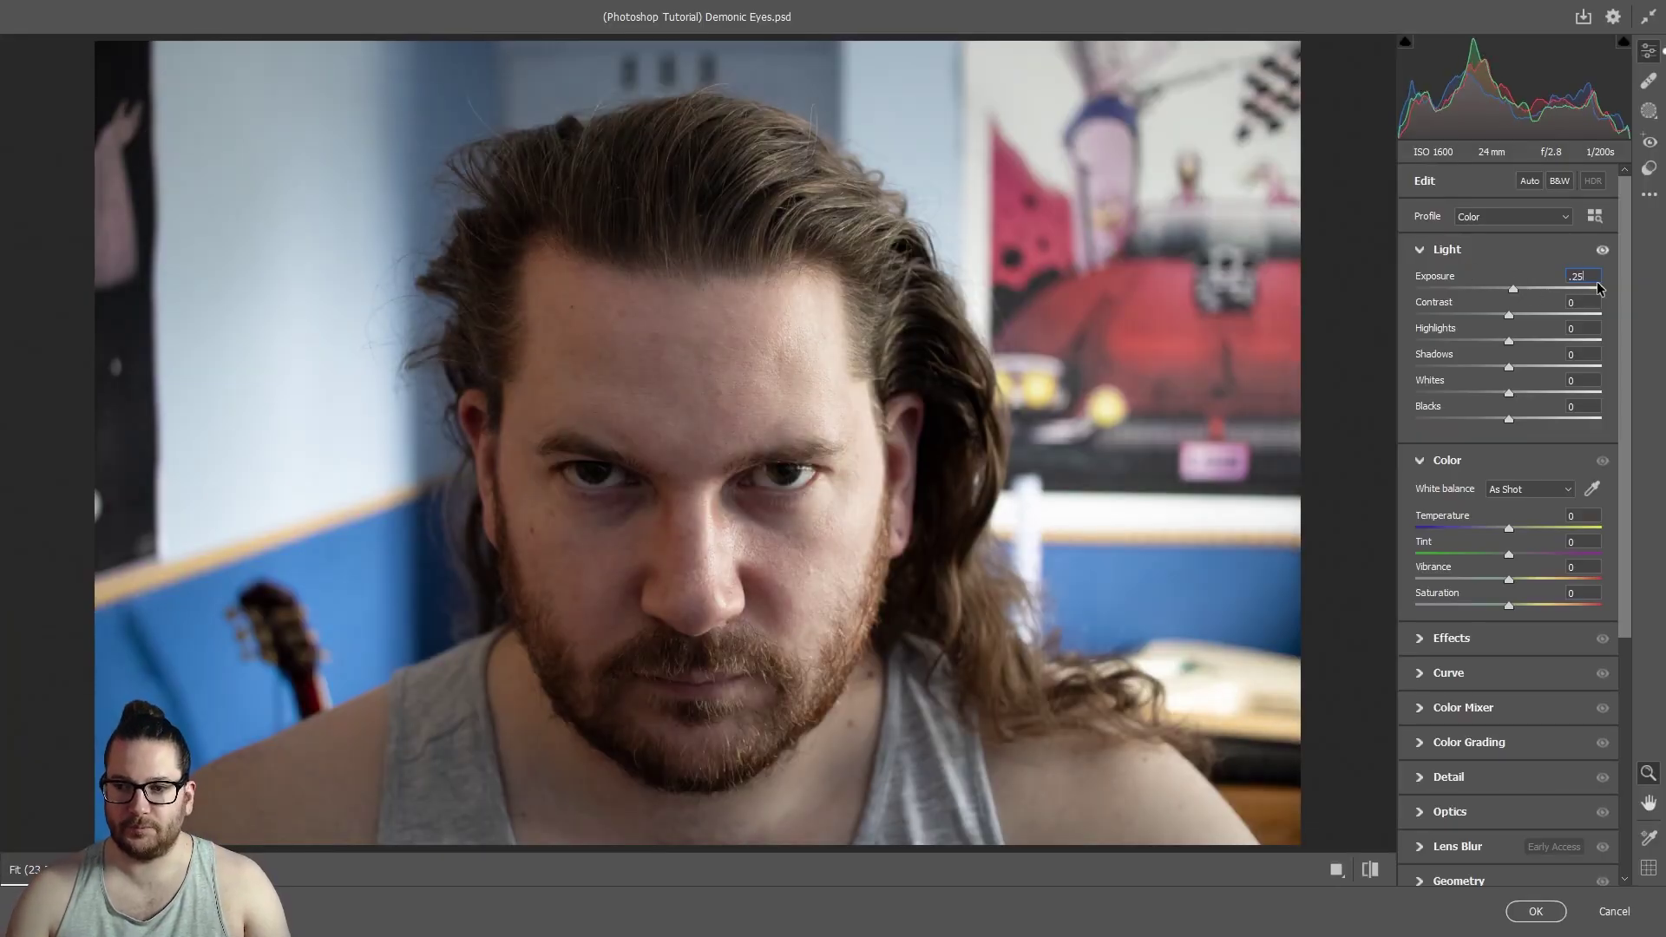
click(1584, 303)
text(25)
click(1583, 542)
click(1592, 515)
text(-15)
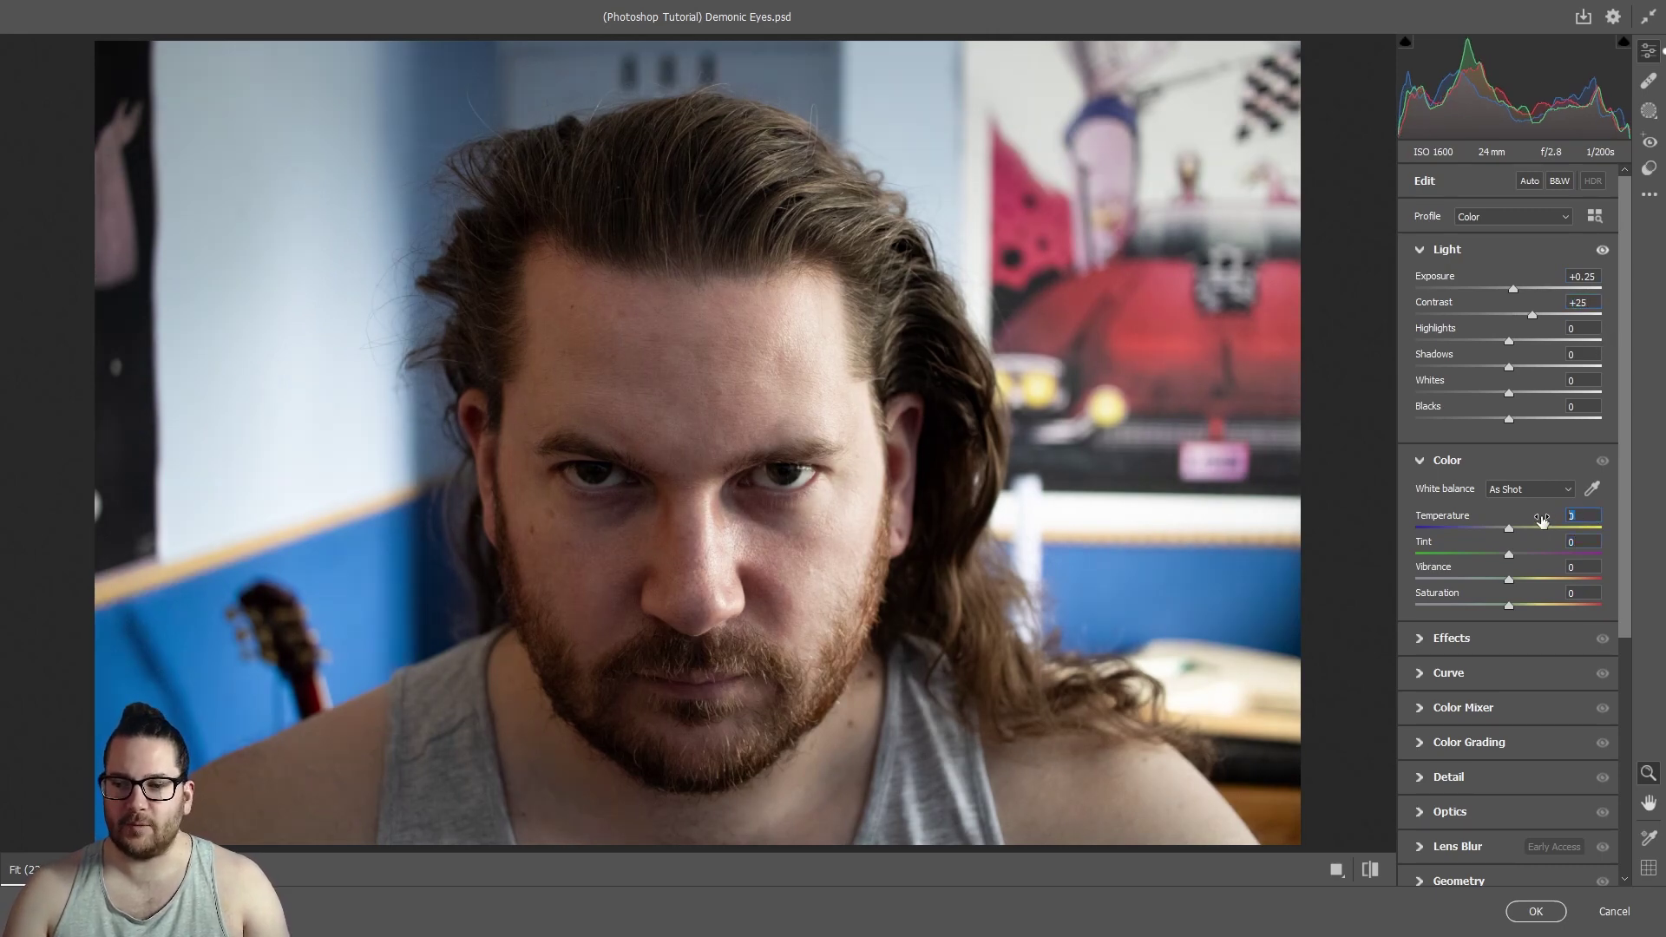
click(1536, 913)
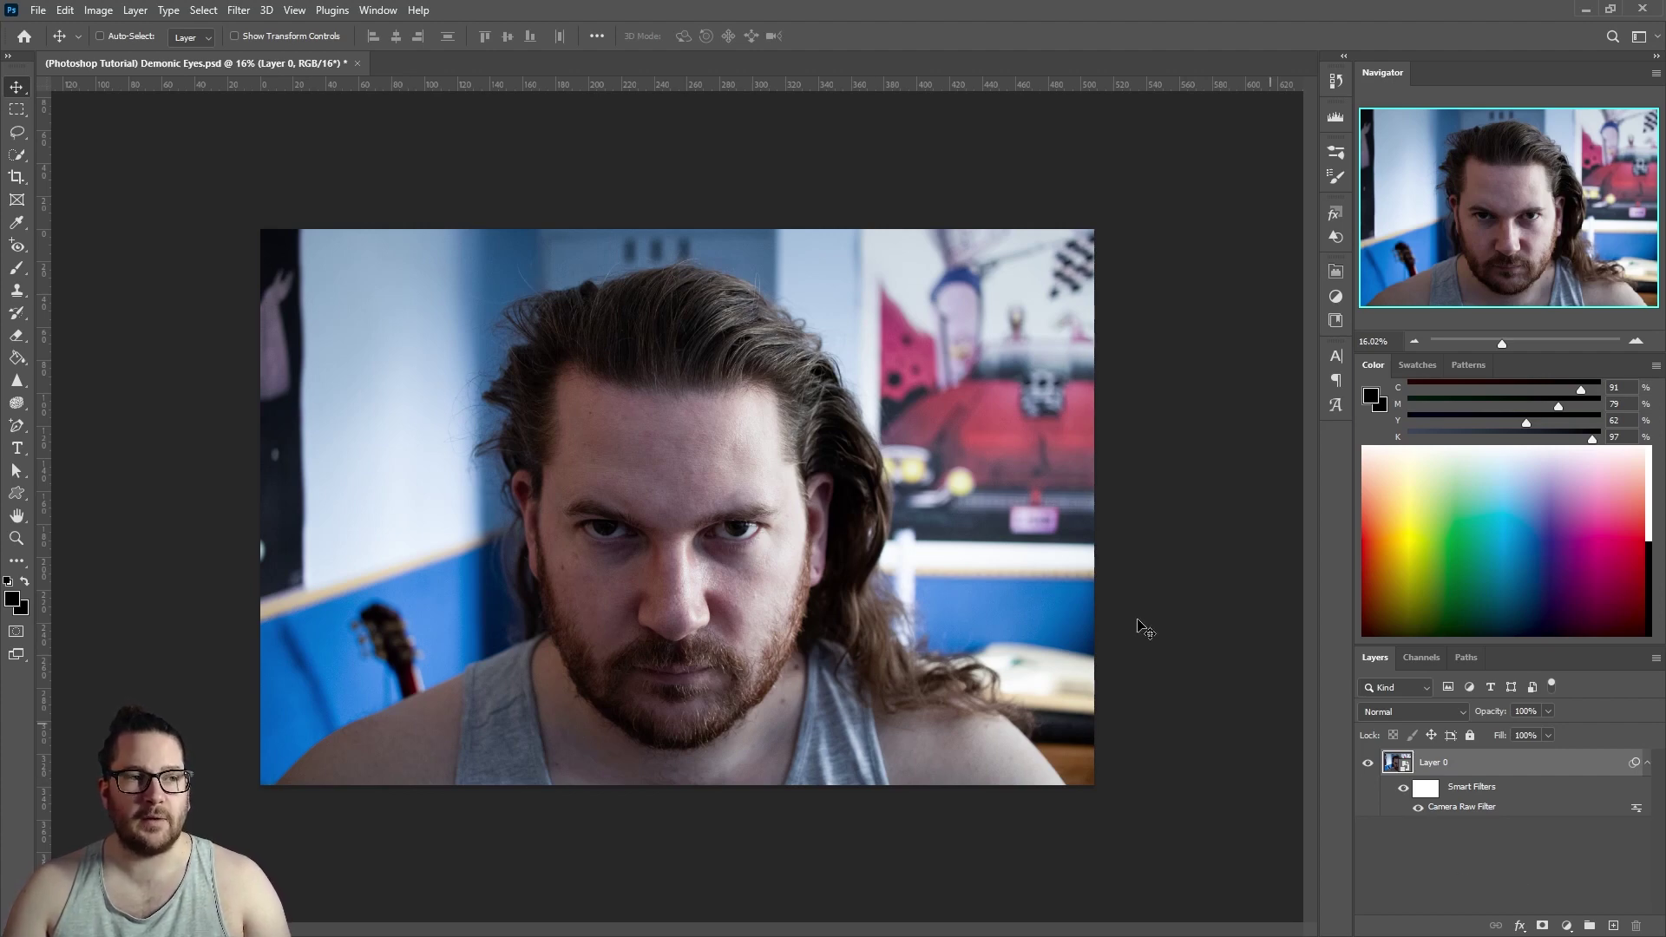
Select the man with Quick Selection's Select Subject, then output it via Select and Mask as a layer mask
click(17, 156)
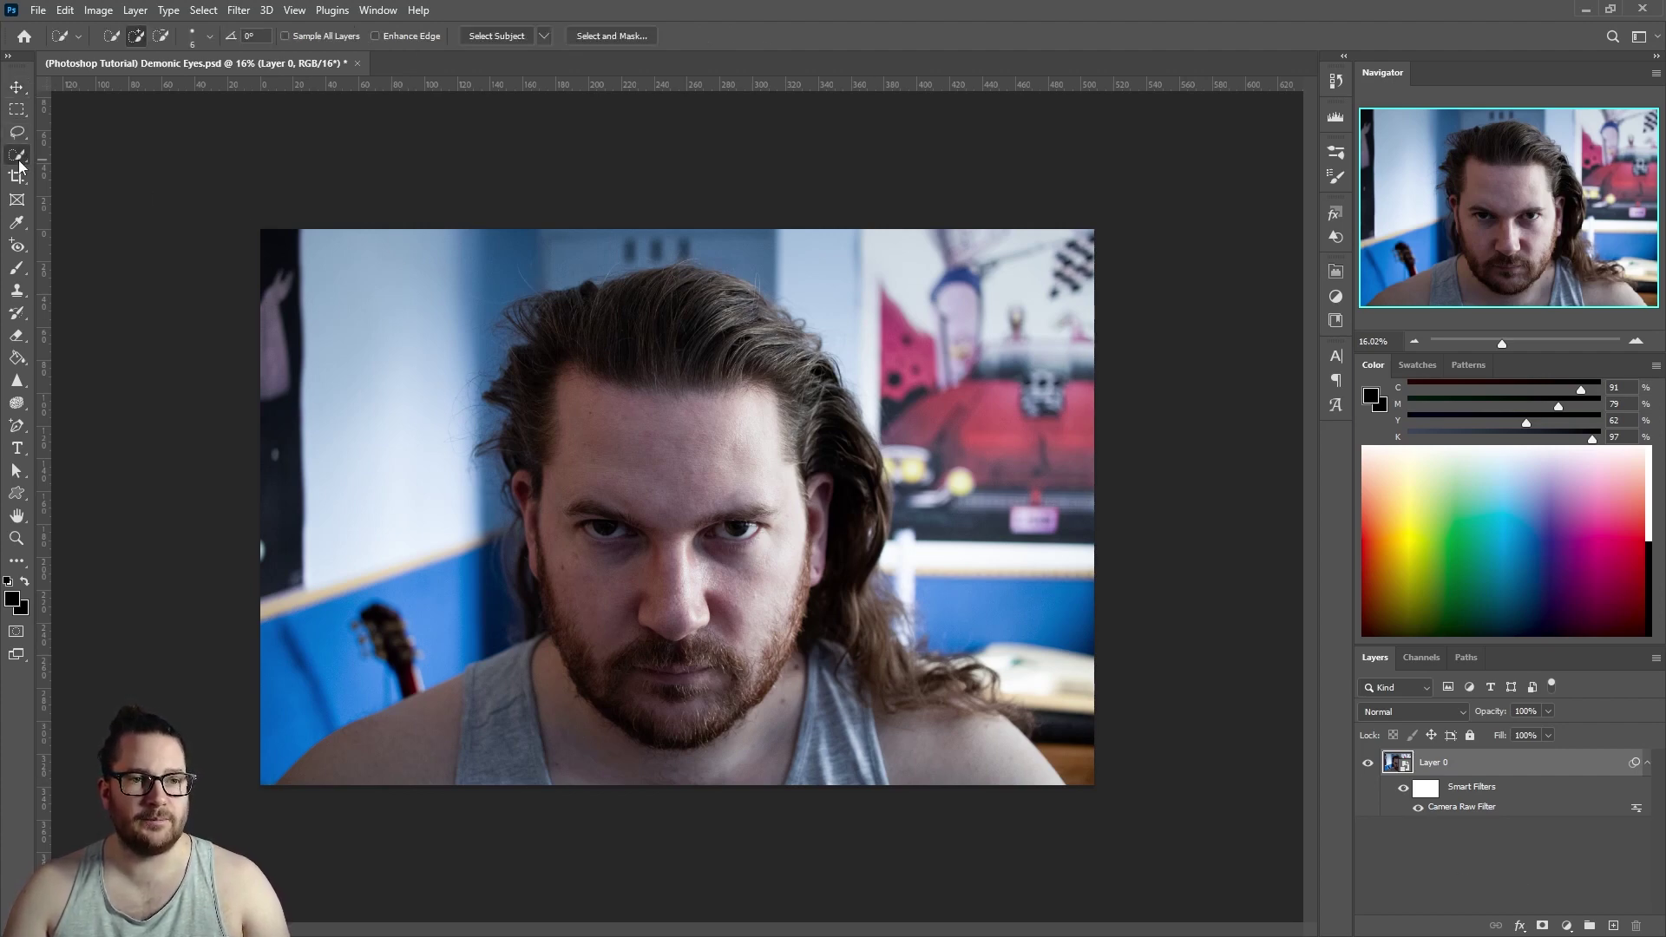
click(502, 39)
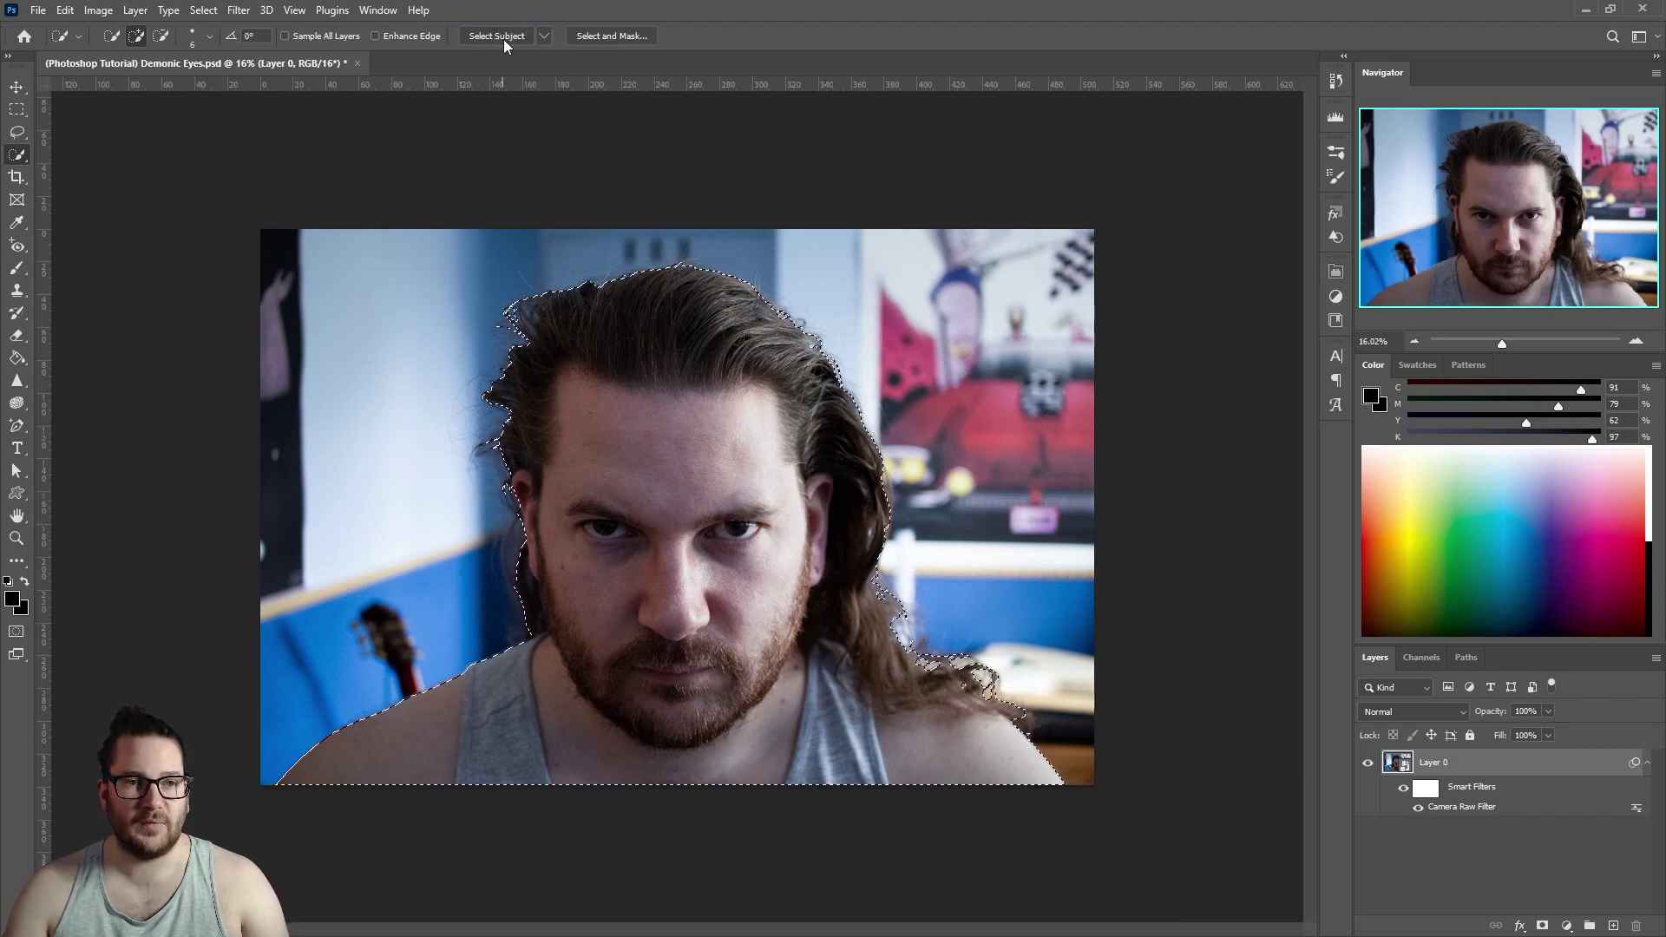
click(611, 36)
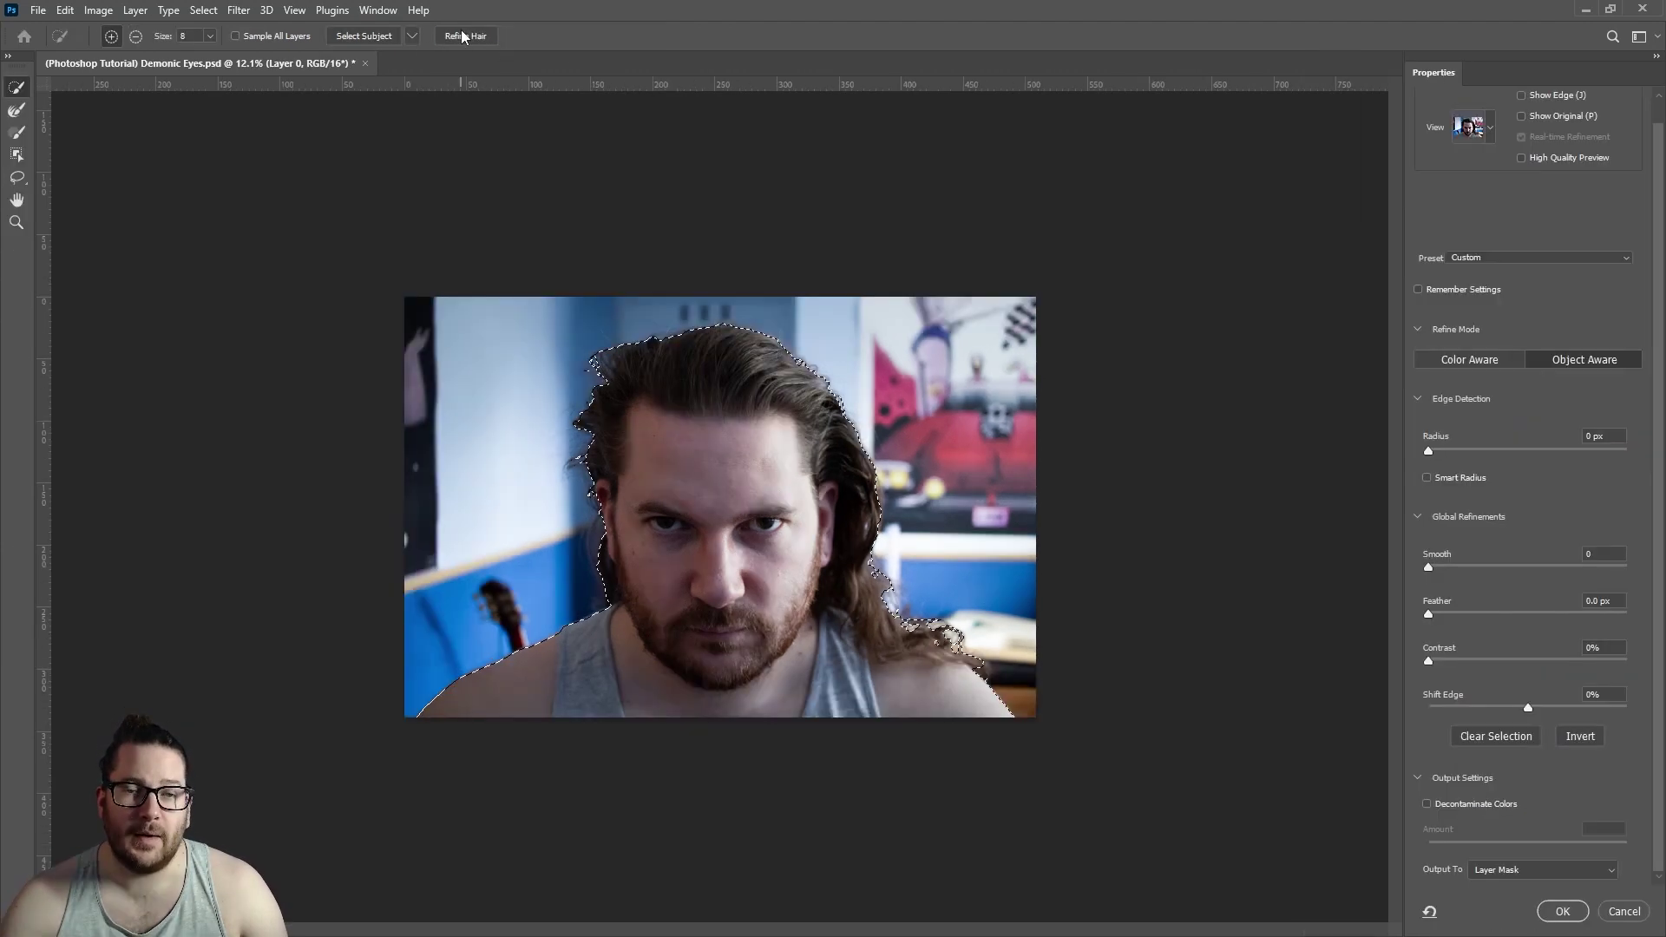
scroll(1494, 416, down, 1)
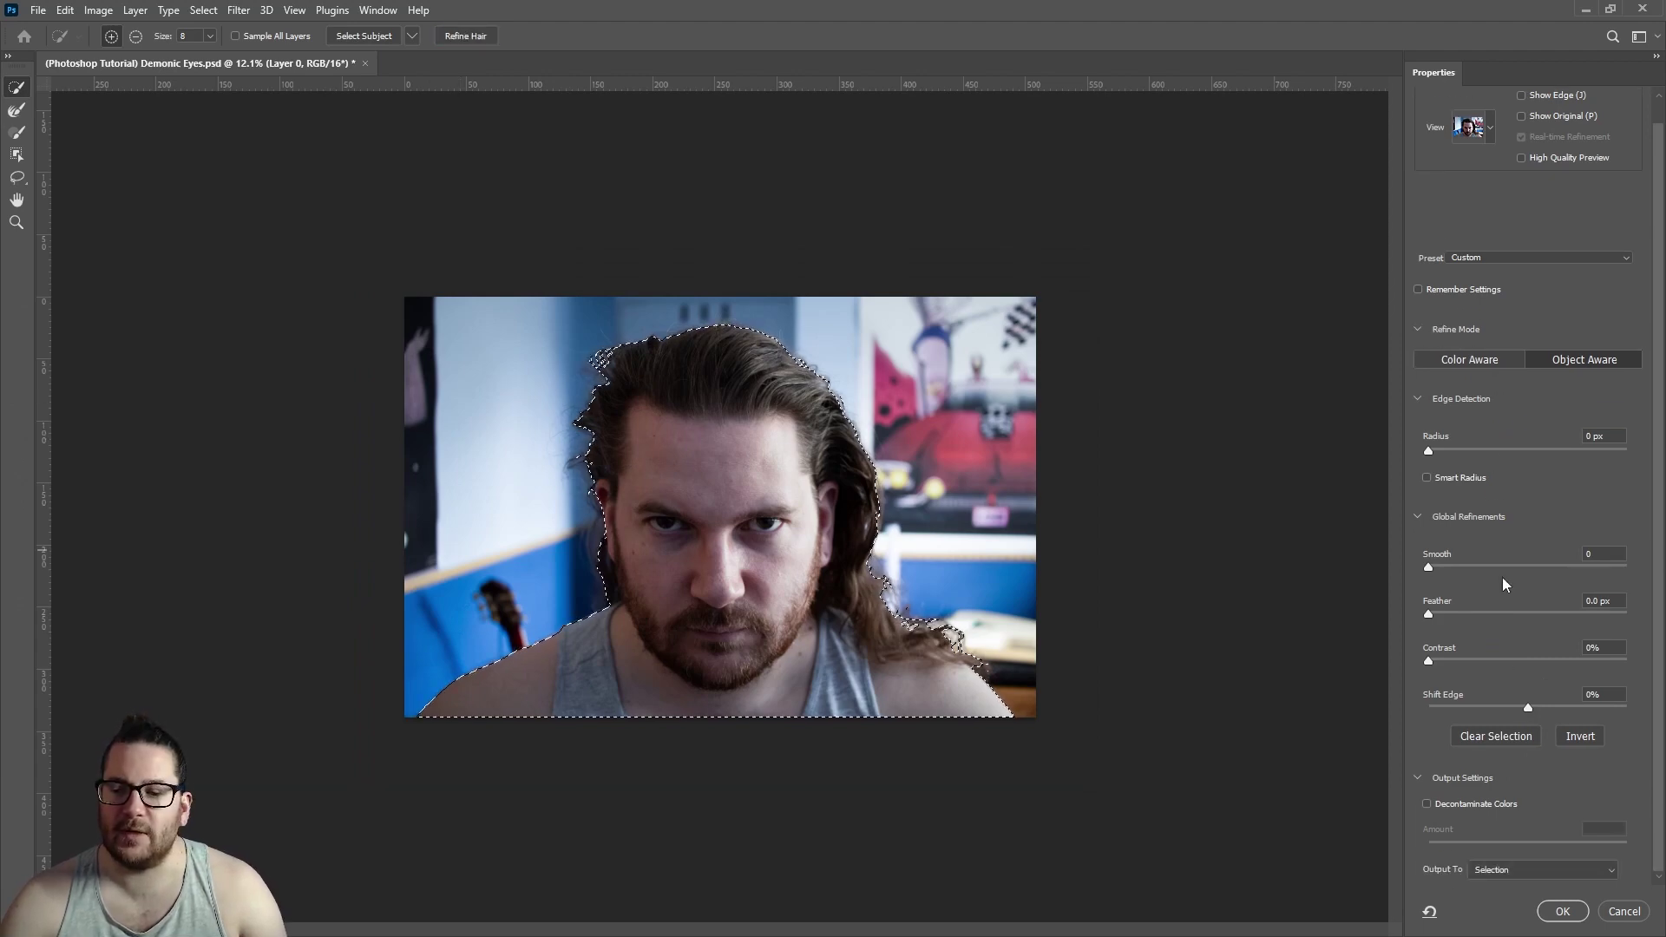
click(1559, 912)
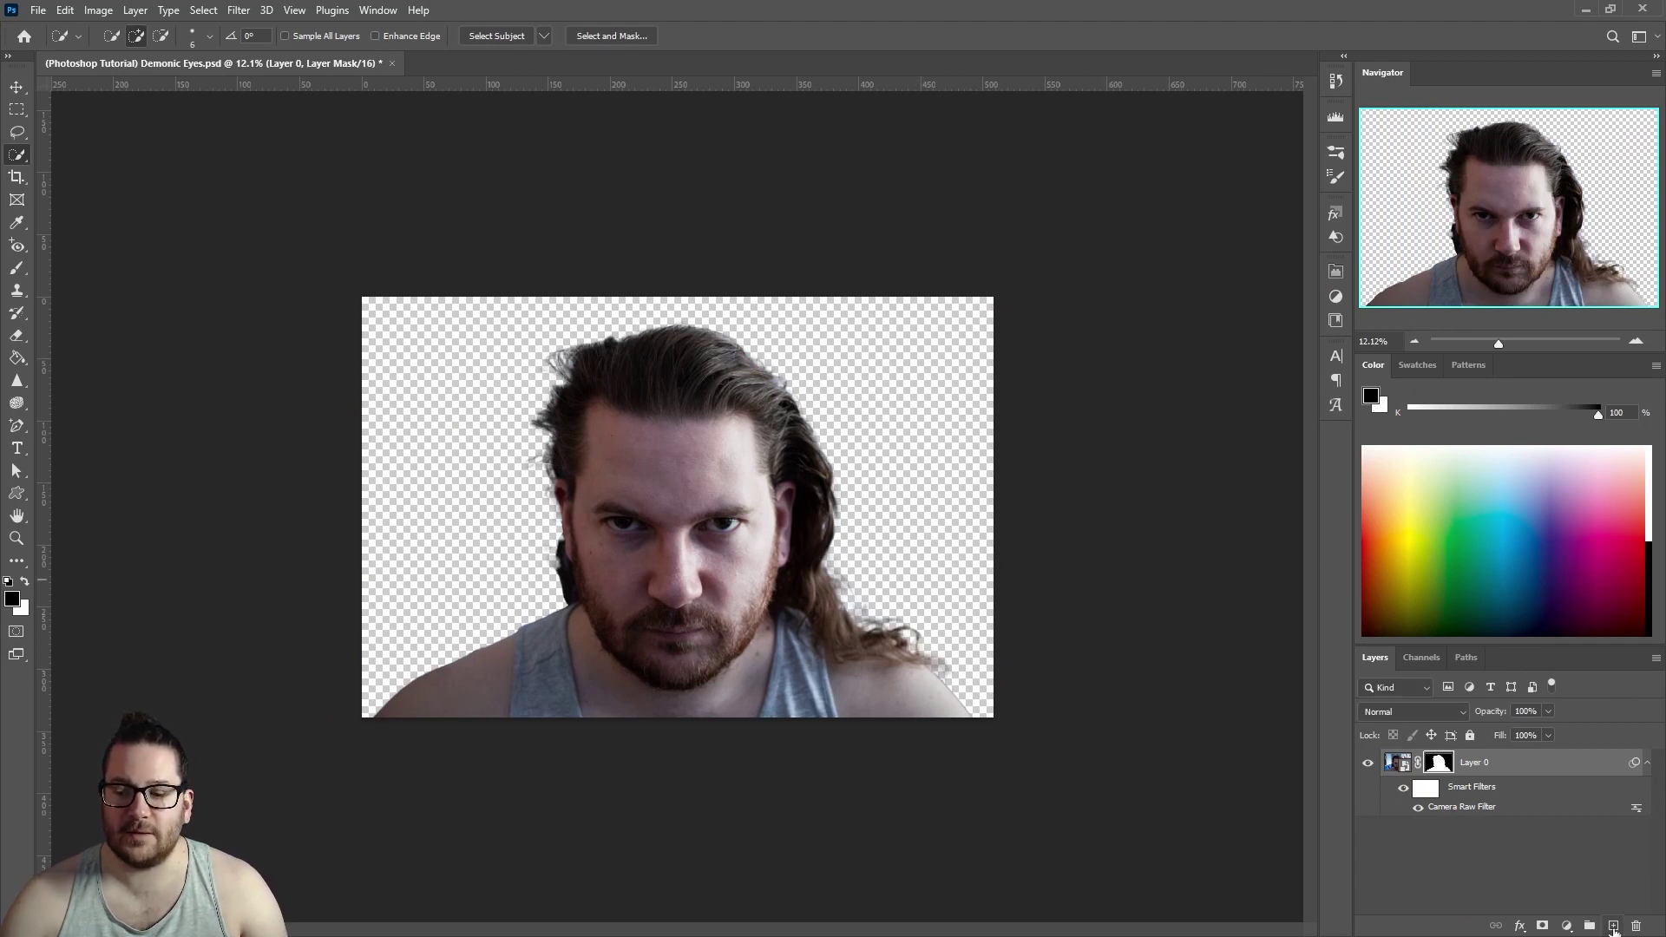
Add a new layer beneath Layer 0 and fill it black with the Paint Bucket
click(1613, 925)
drag(1509, 765, 1513, 872)
key(g)
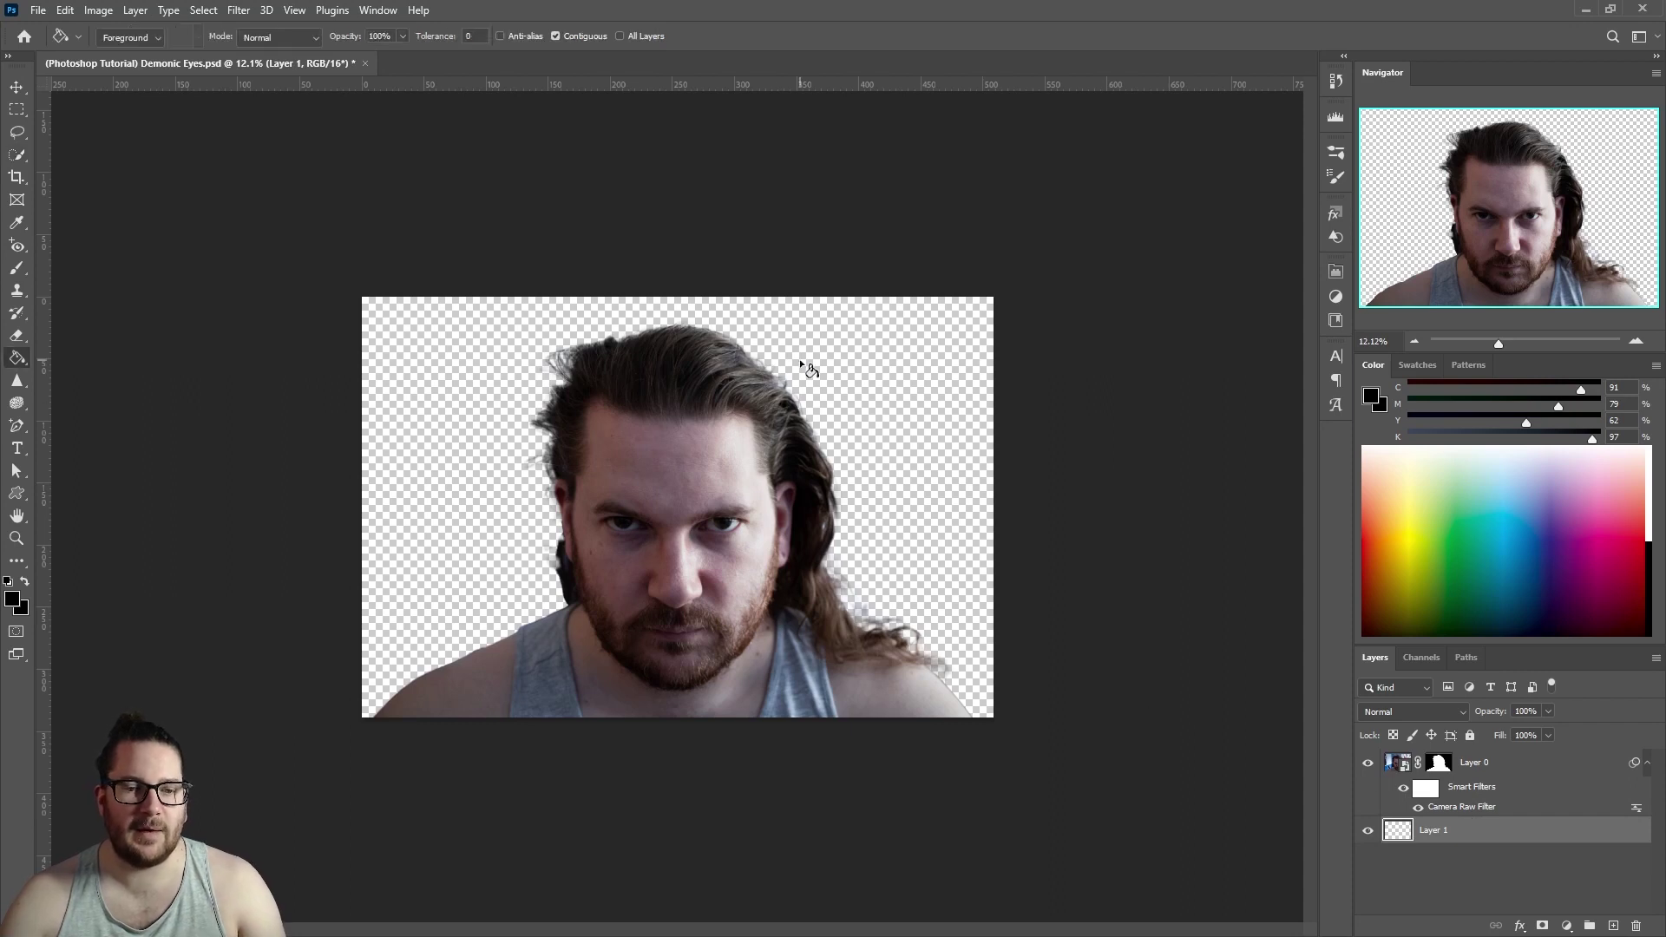
click(799, 358)
Target Layer 0's mask, zoom in, and set the brush to Overlay at 50%, then back to Normal at 100%
click(1439, 763)
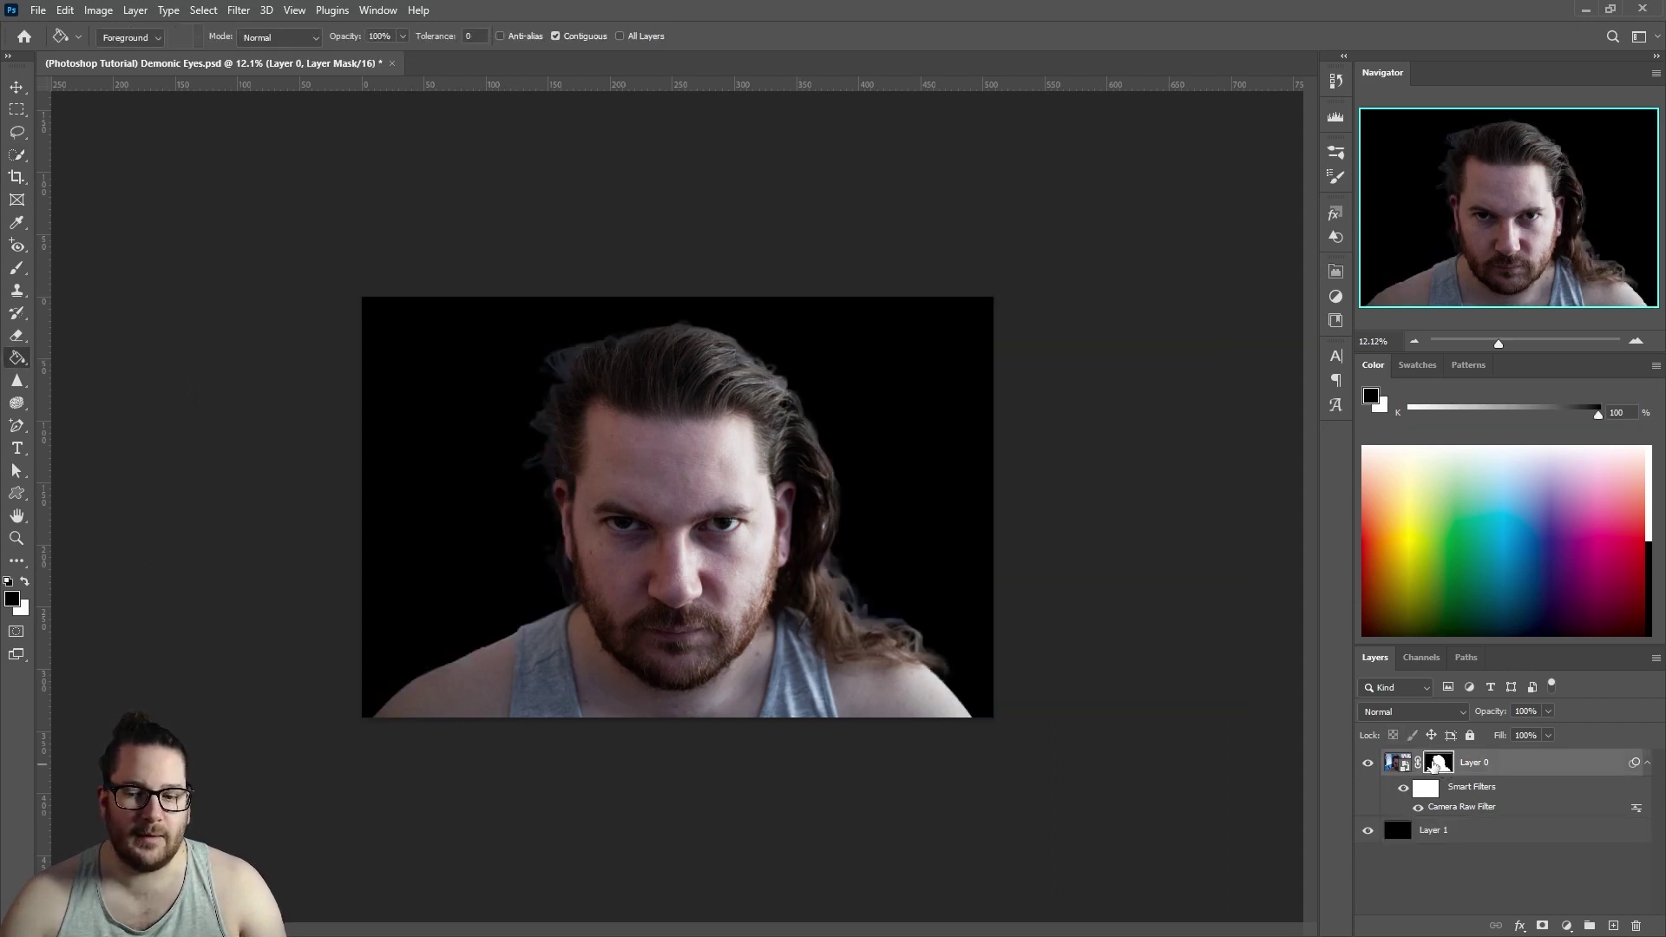
key(v)
key(ctrl+plus)
key(b)
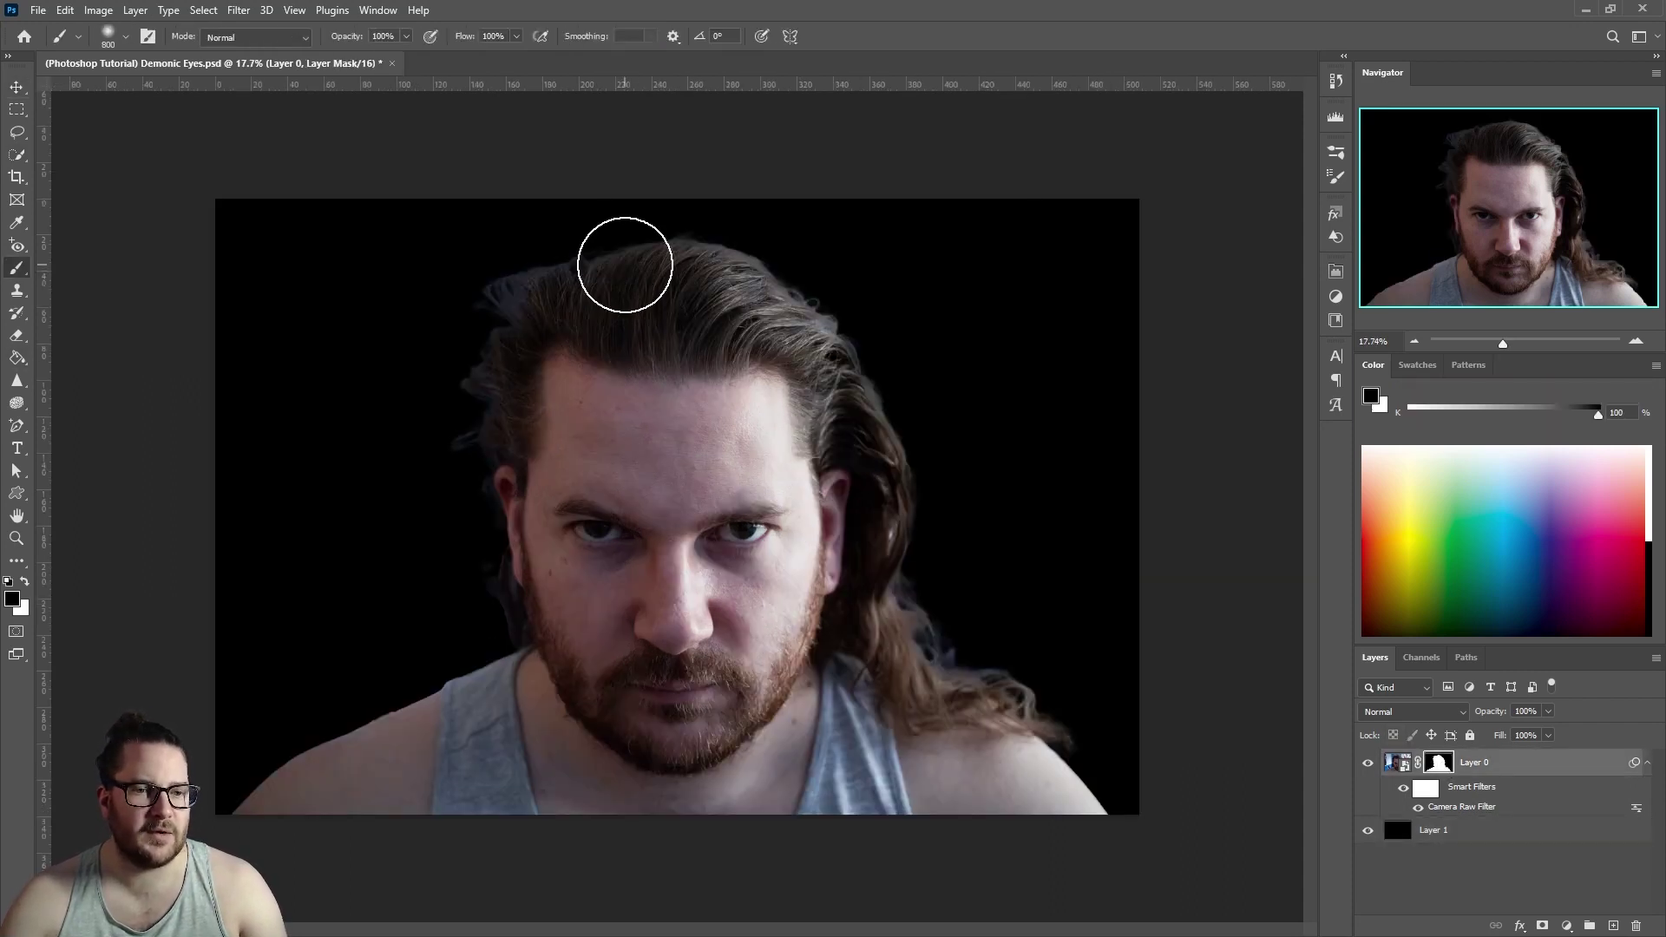
click(298, 38)
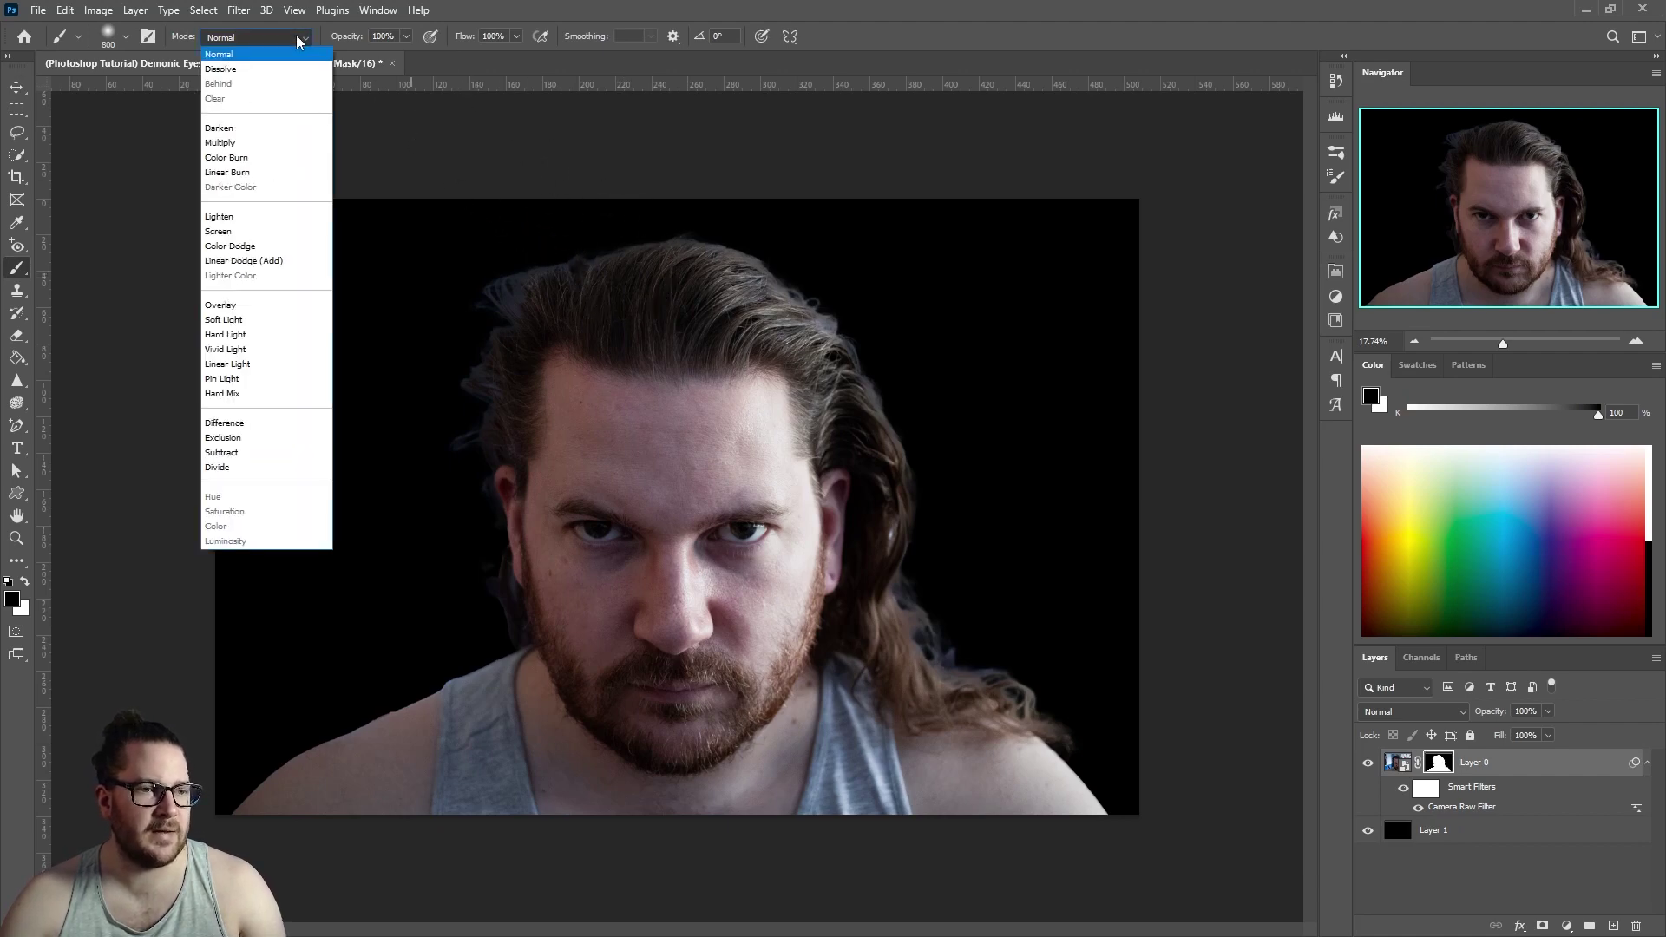
click(253, 308)
click(405, 37)
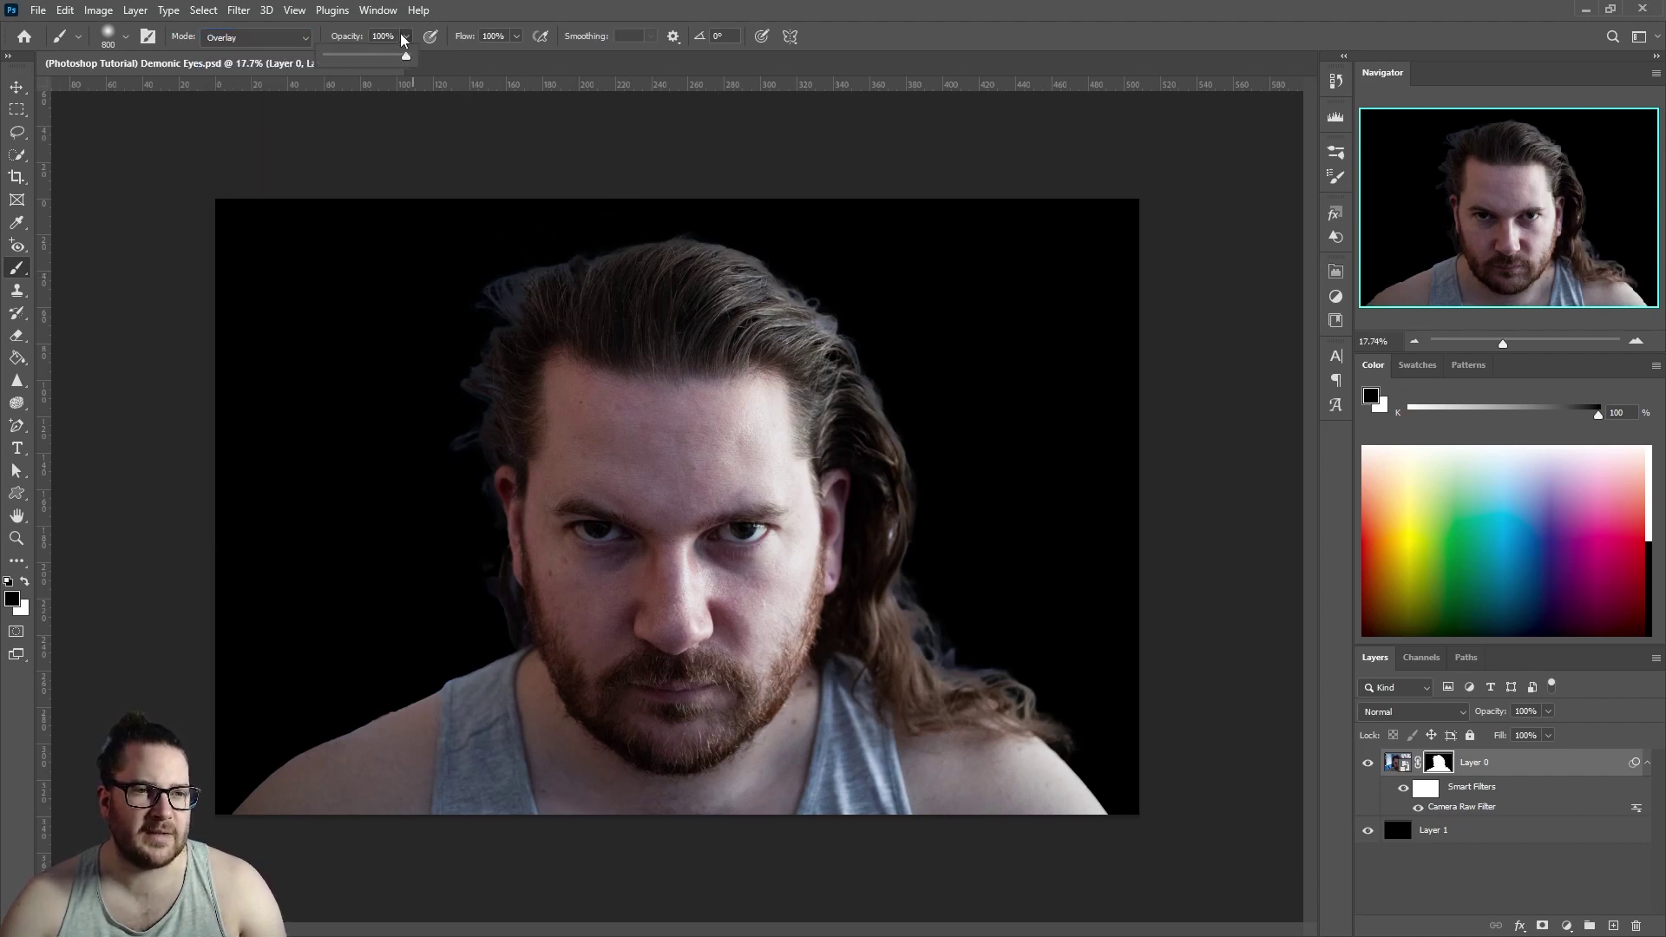
drag(370, 63, 367, 61)
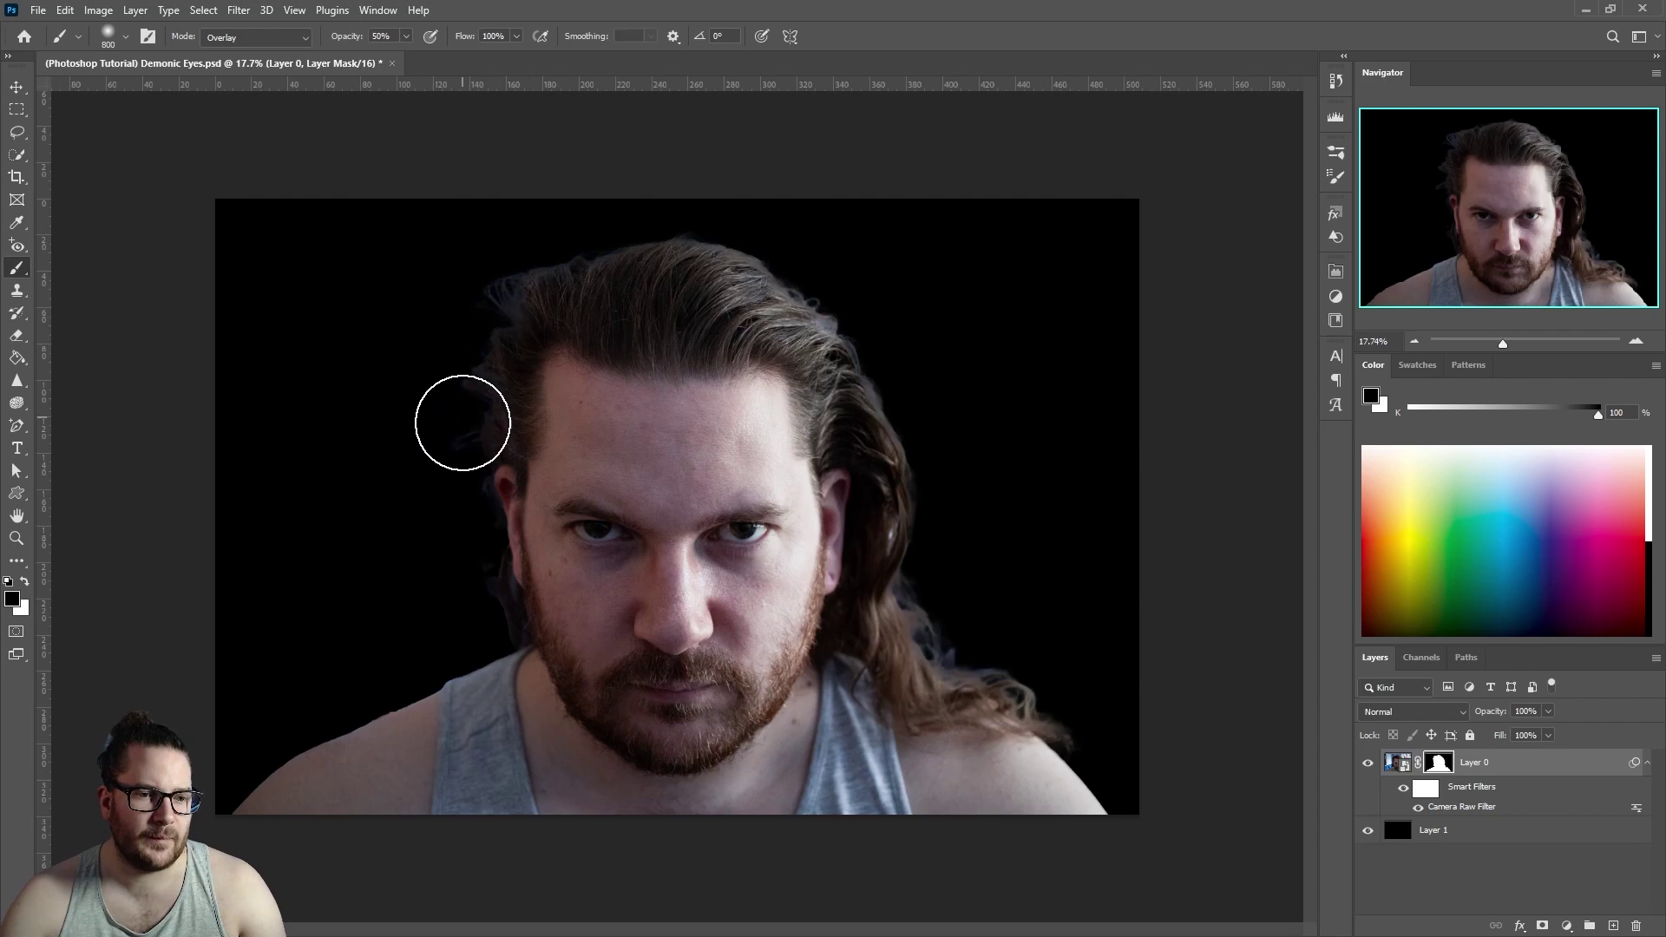
click(405, 36)
drag(369, 63, 418, 63)
key(shift+alt+n)
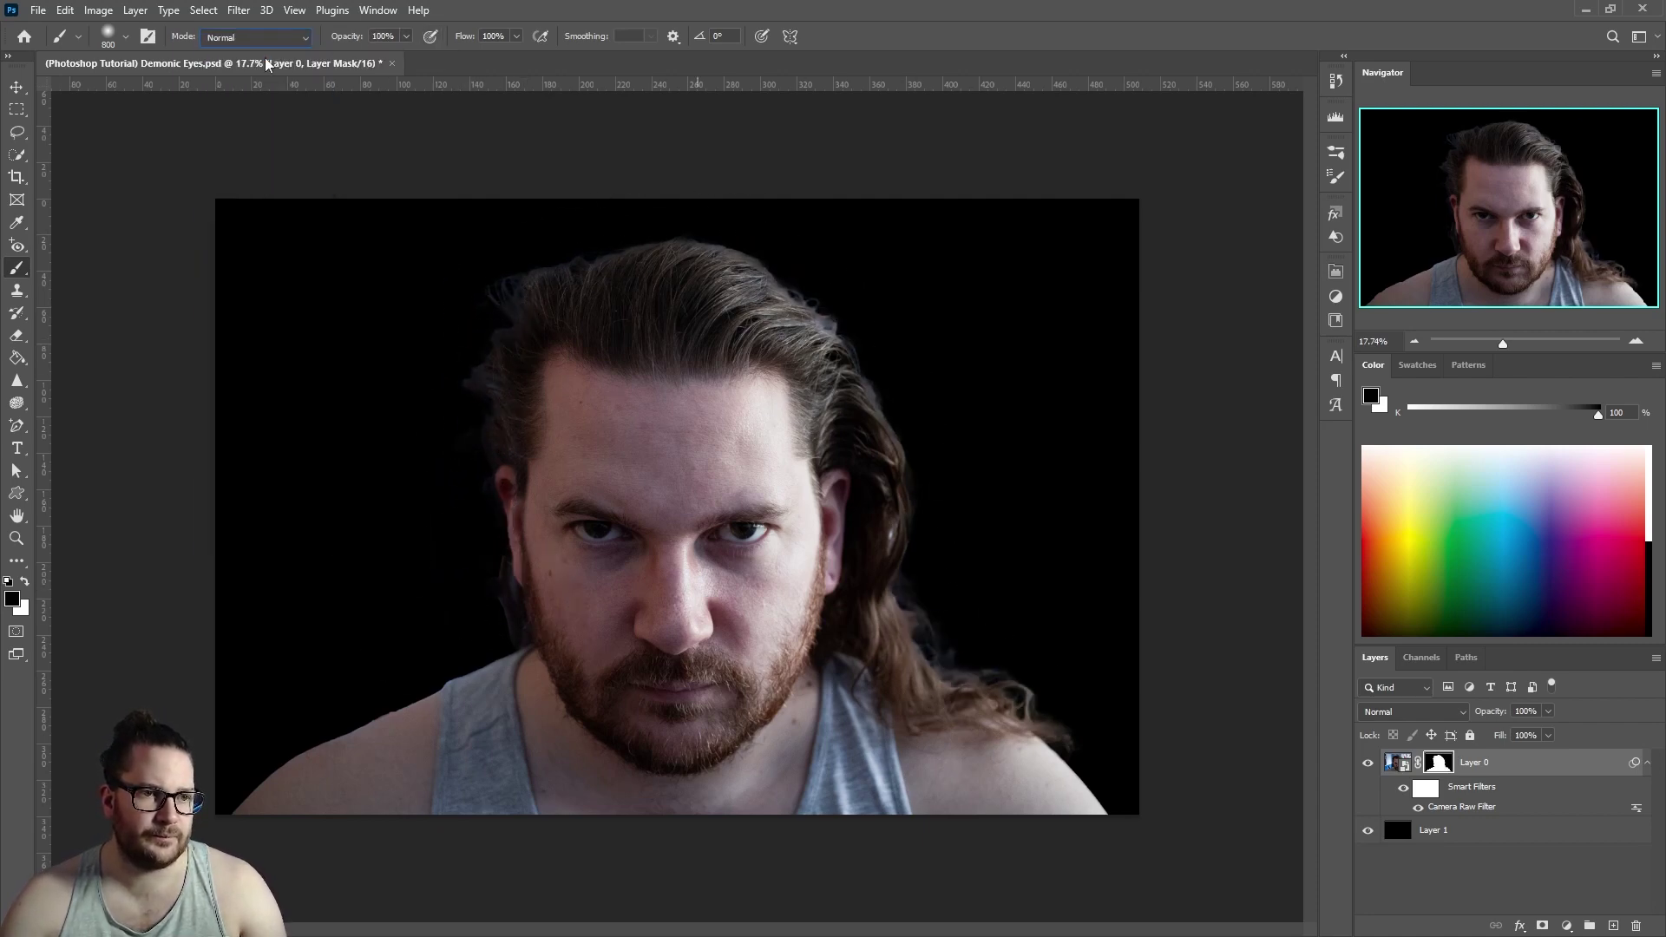
Add a new layer above the portrait named 'Black'
click(1614, 926)
double_click(1433, 763)
text(Black)
key(Return)
Paint both eyes solid black with a 30 px brush and load the black shapes as a selection
scroll(775, 547, up, 3)
scroll(775, 547, up, 5)
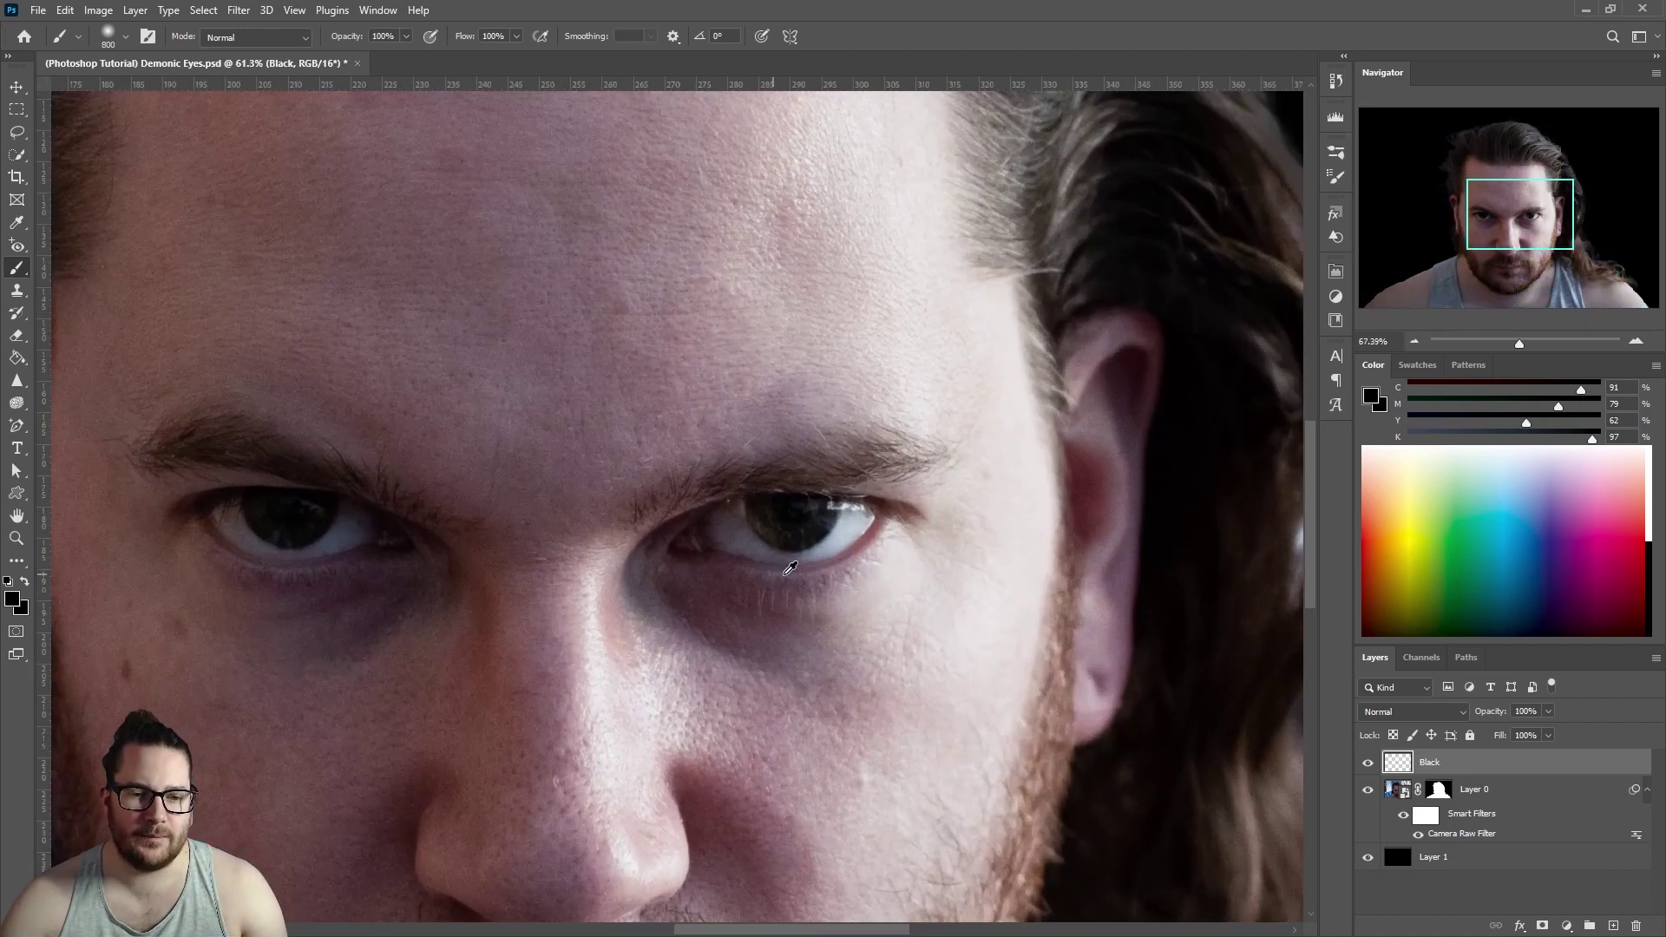
key(bracketright)
key(bracketright)
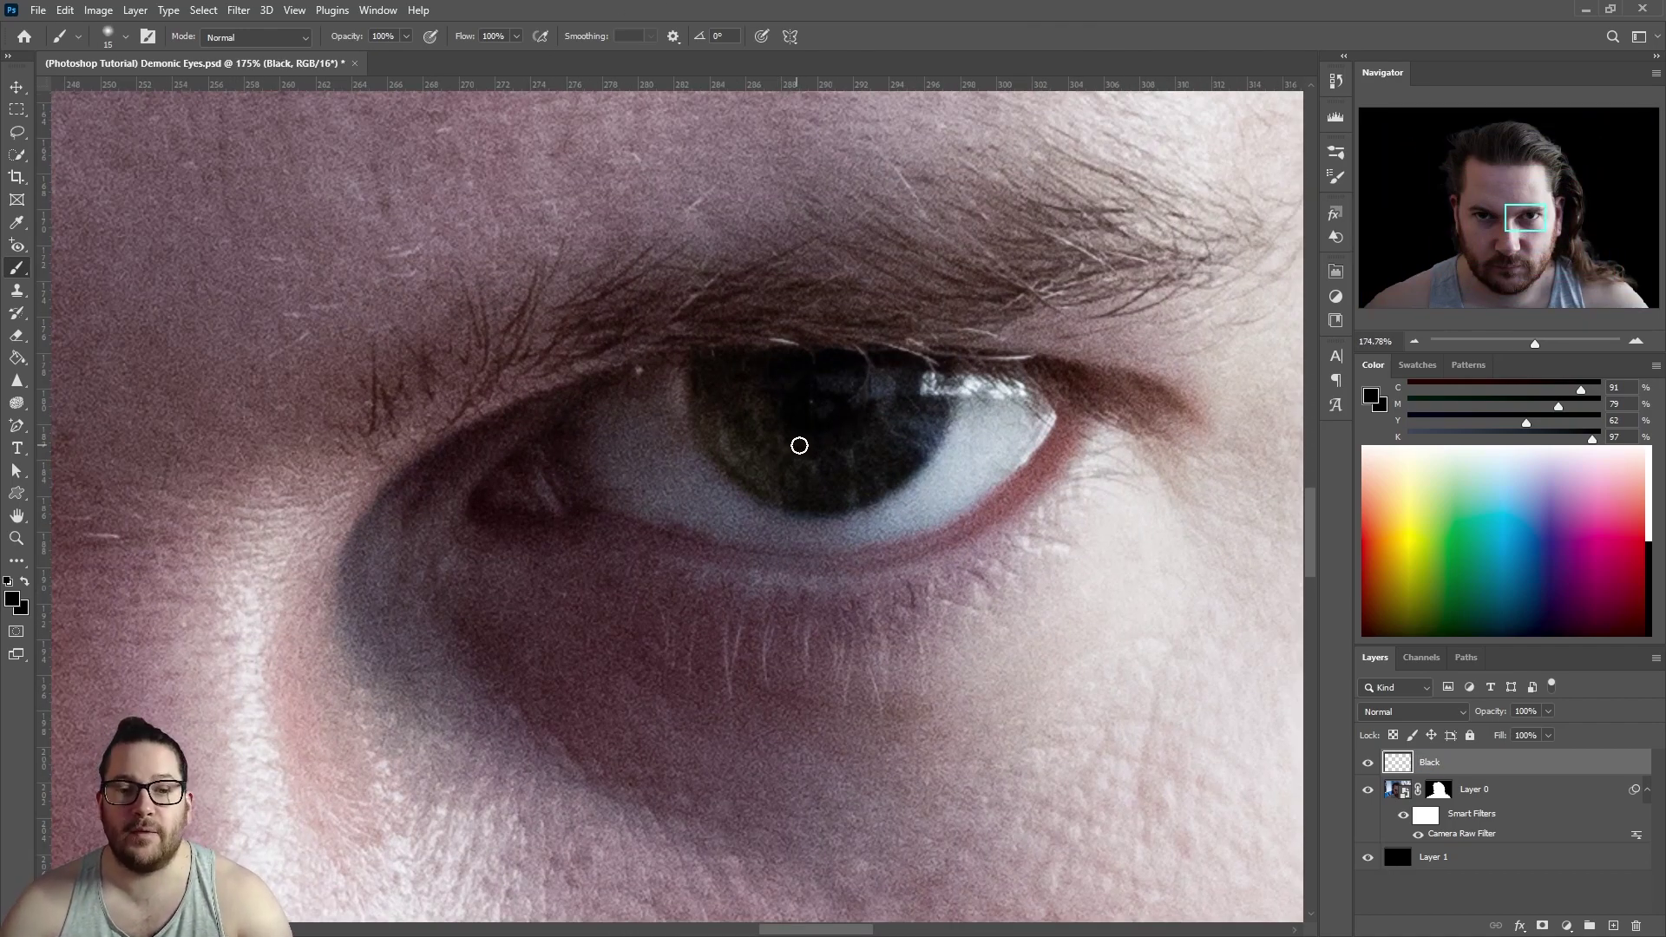
mouse_move(796, 373)
mouse_down()
mouse_move(577, 455)
mouse_move(660, 501)
mouse_move(780, 528)
mouse_move(884, 523)
mouse_move(956, 486)
mouse_up()
mouse_move(850, 380)
mouse_down()
mouse_move(1030, 407)
mouse_move(946, 498)
mouse_move(1000, 455)
mouse_move(869, 421)
mouse_move(747, 443)
mouse_up()
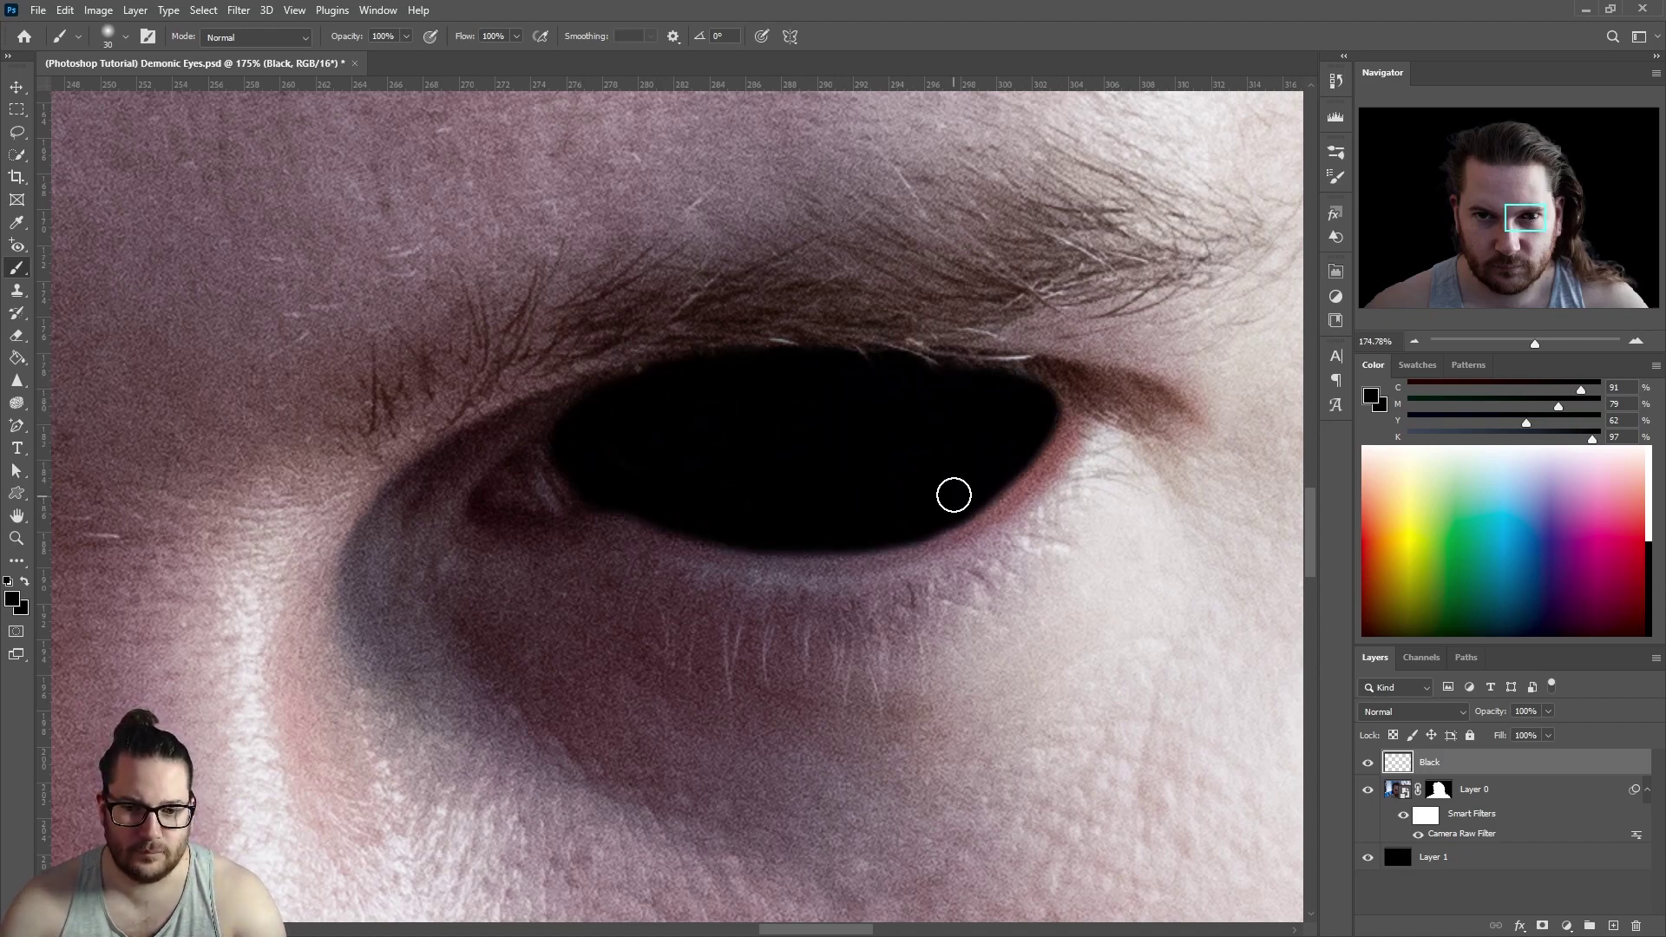
scroll(929, 427, down, 5)
scroll(492, 431, up, 5)
mouse_move(852, 420)
mouse_down()
mouse_move(692, 372)
mouse_move(456, 379)
mouse_move(513, 468)
mouse_move(607, 510)
mouse_move(836, 472)
mouse_move(732, 503)
mouse_move(810, 482)
mouse_move(681, 469)
mouse_move(755, 452)
mouse_up()
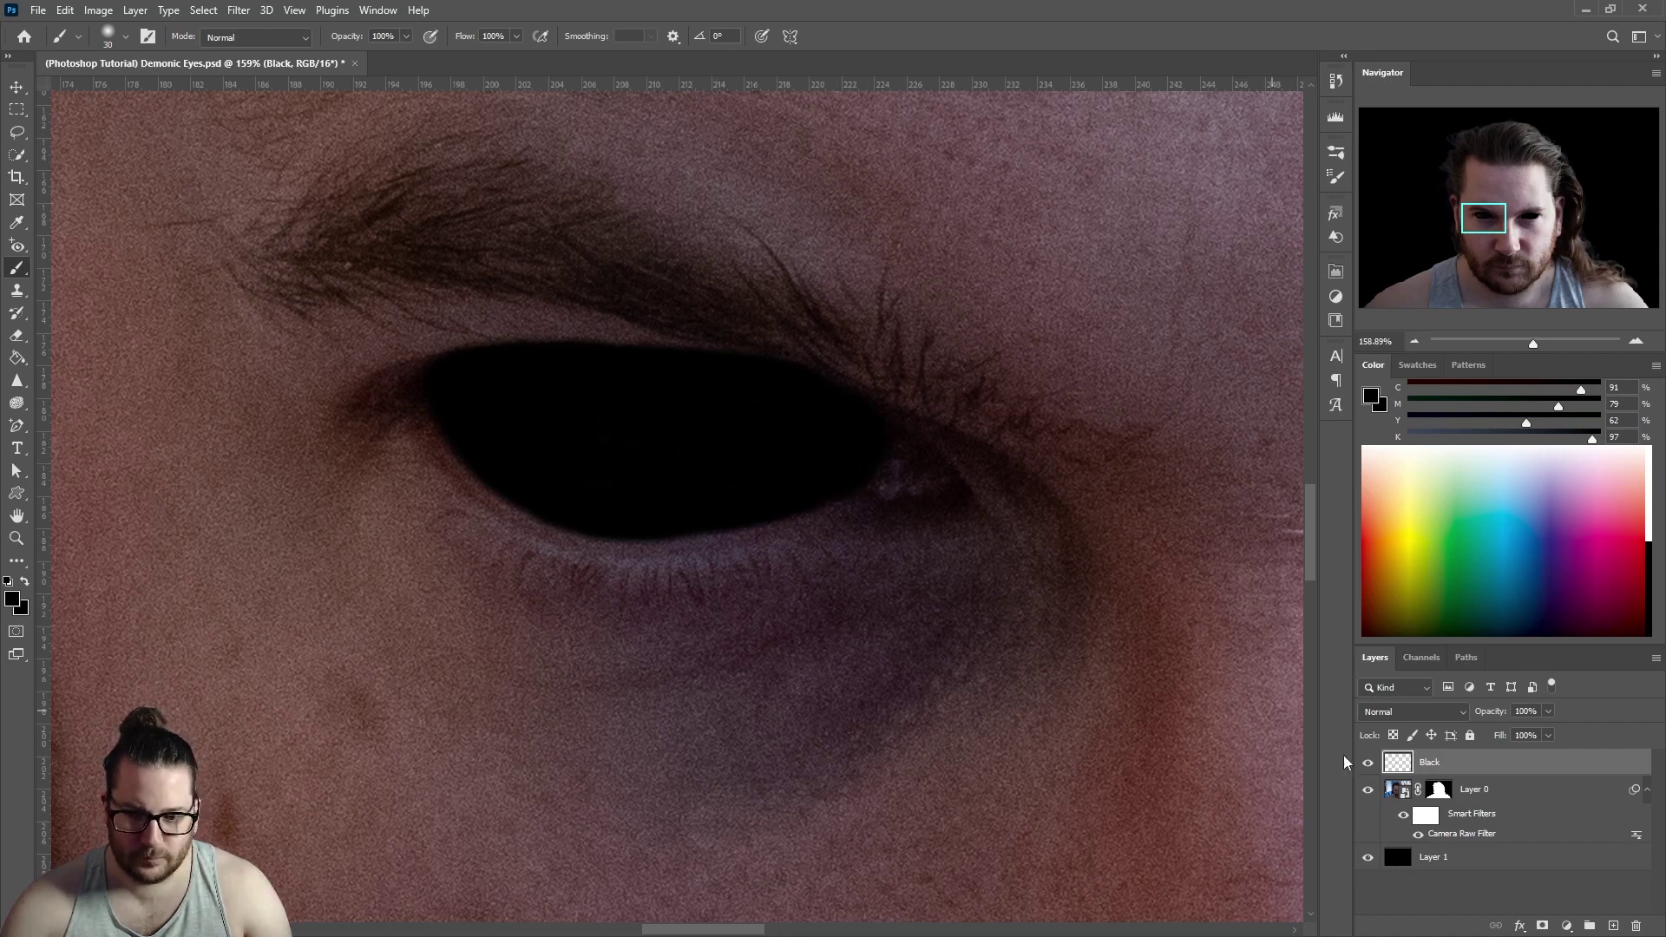
scroll(1142, 602, down, 6)
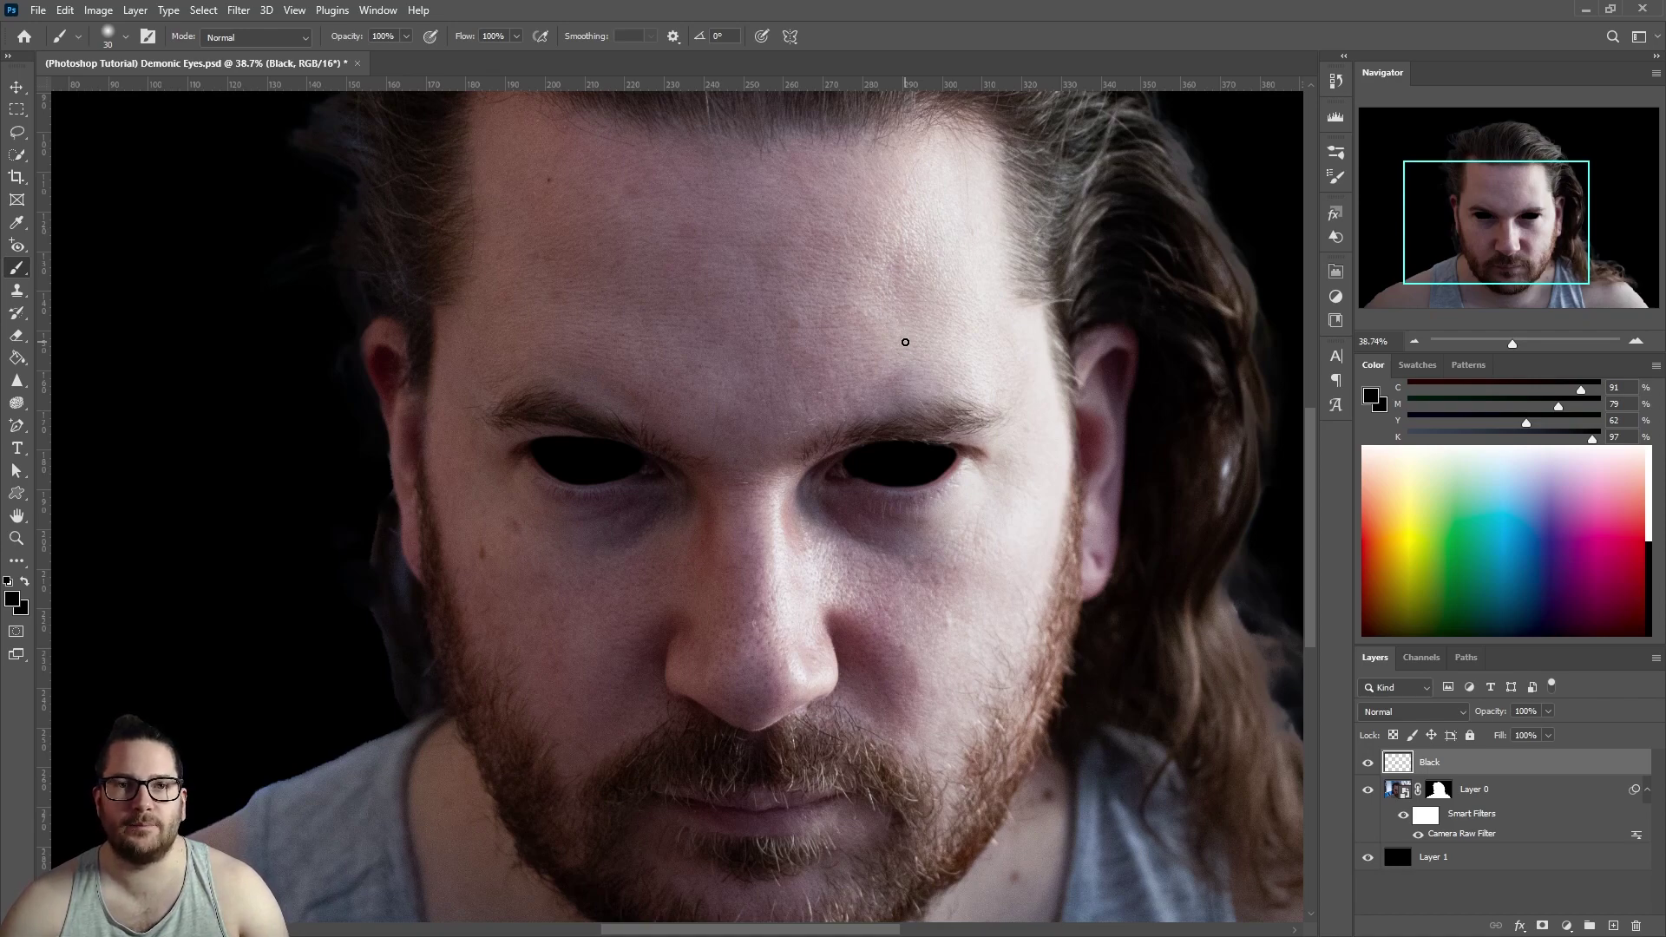
ctrl+click(1398, 763)
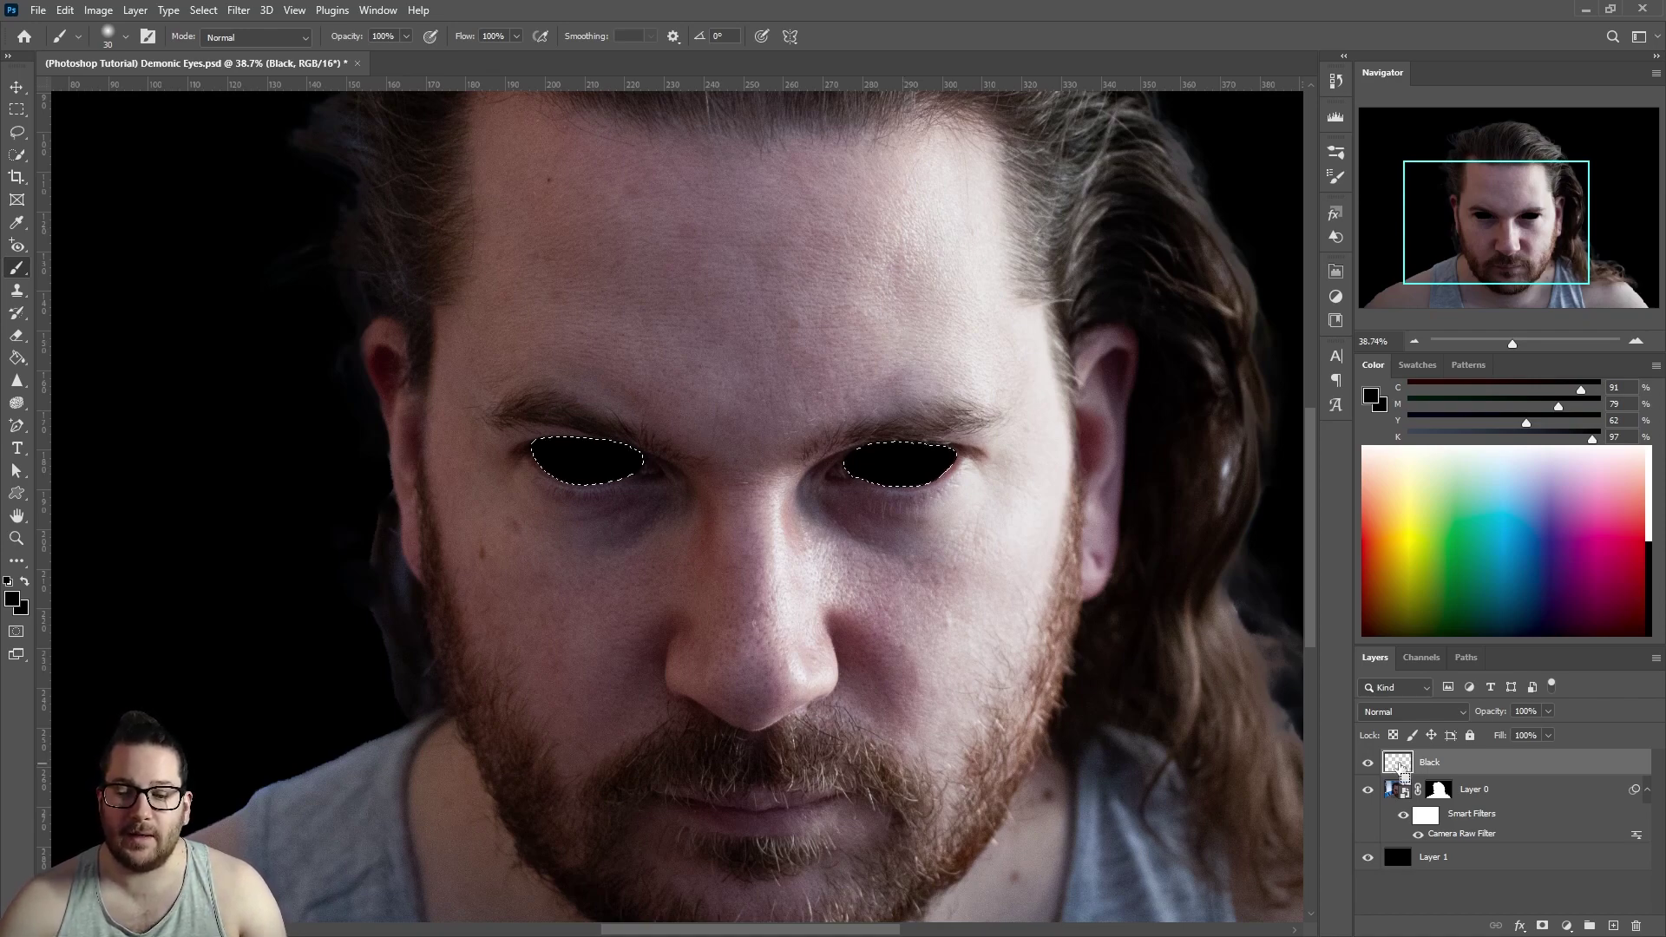
Copy the eye area from Layer 0 into a new layer named 'Eyes' above Black
click(1515, 796)
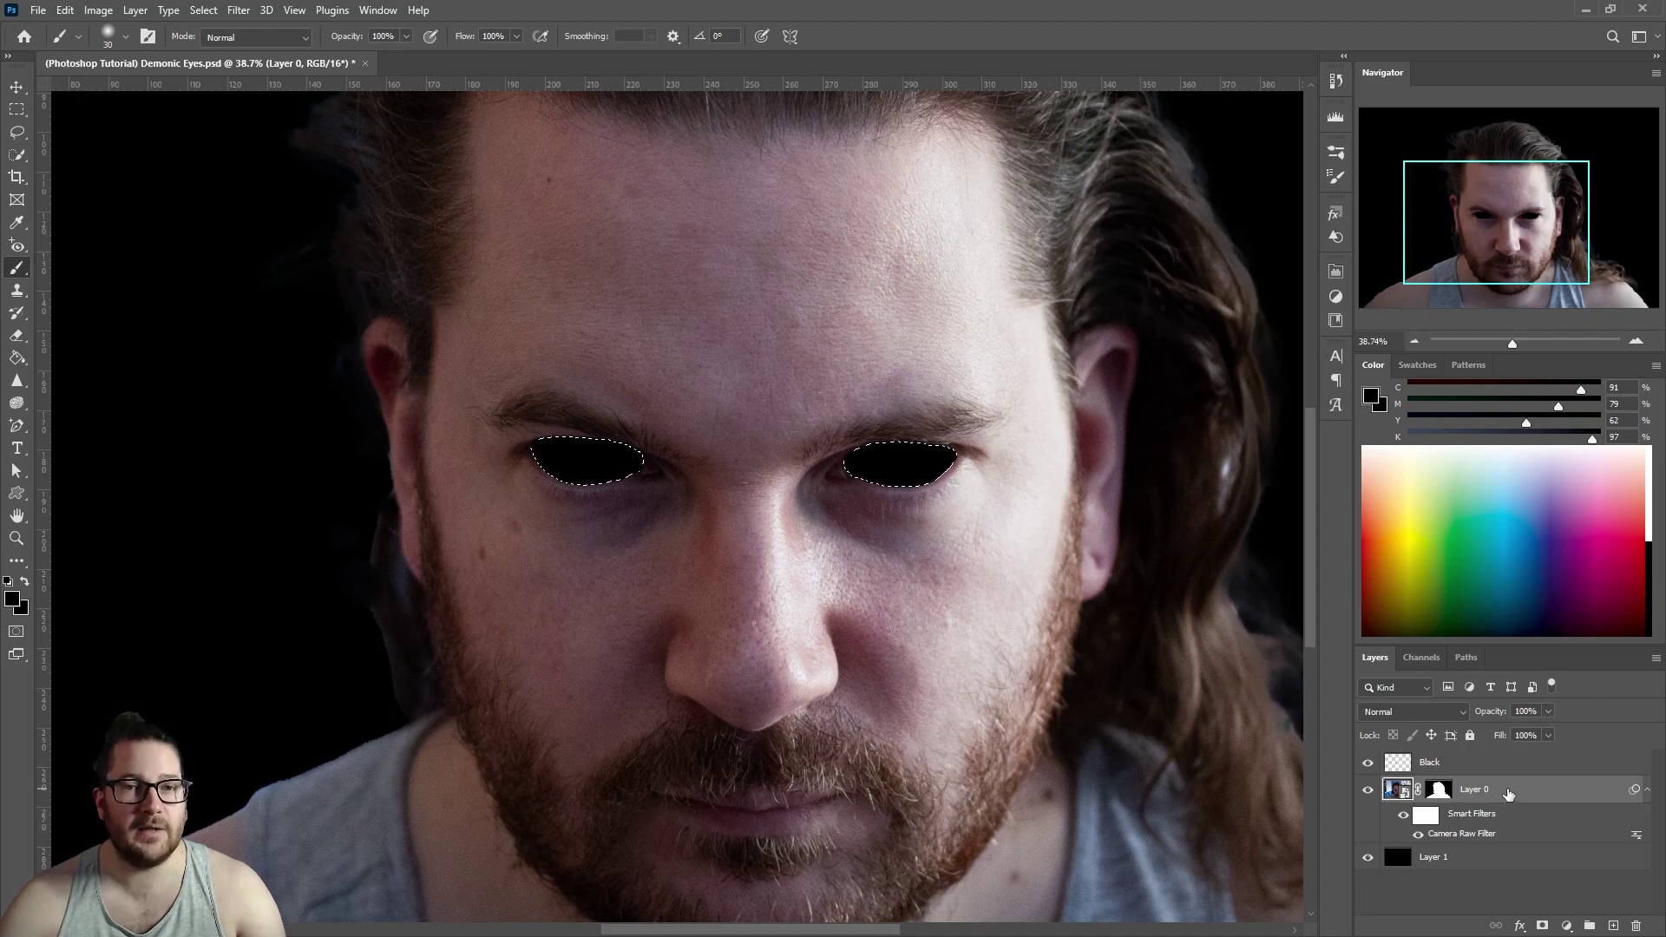
key(ctrl+d)
key(ctrl+shift+alt+n)
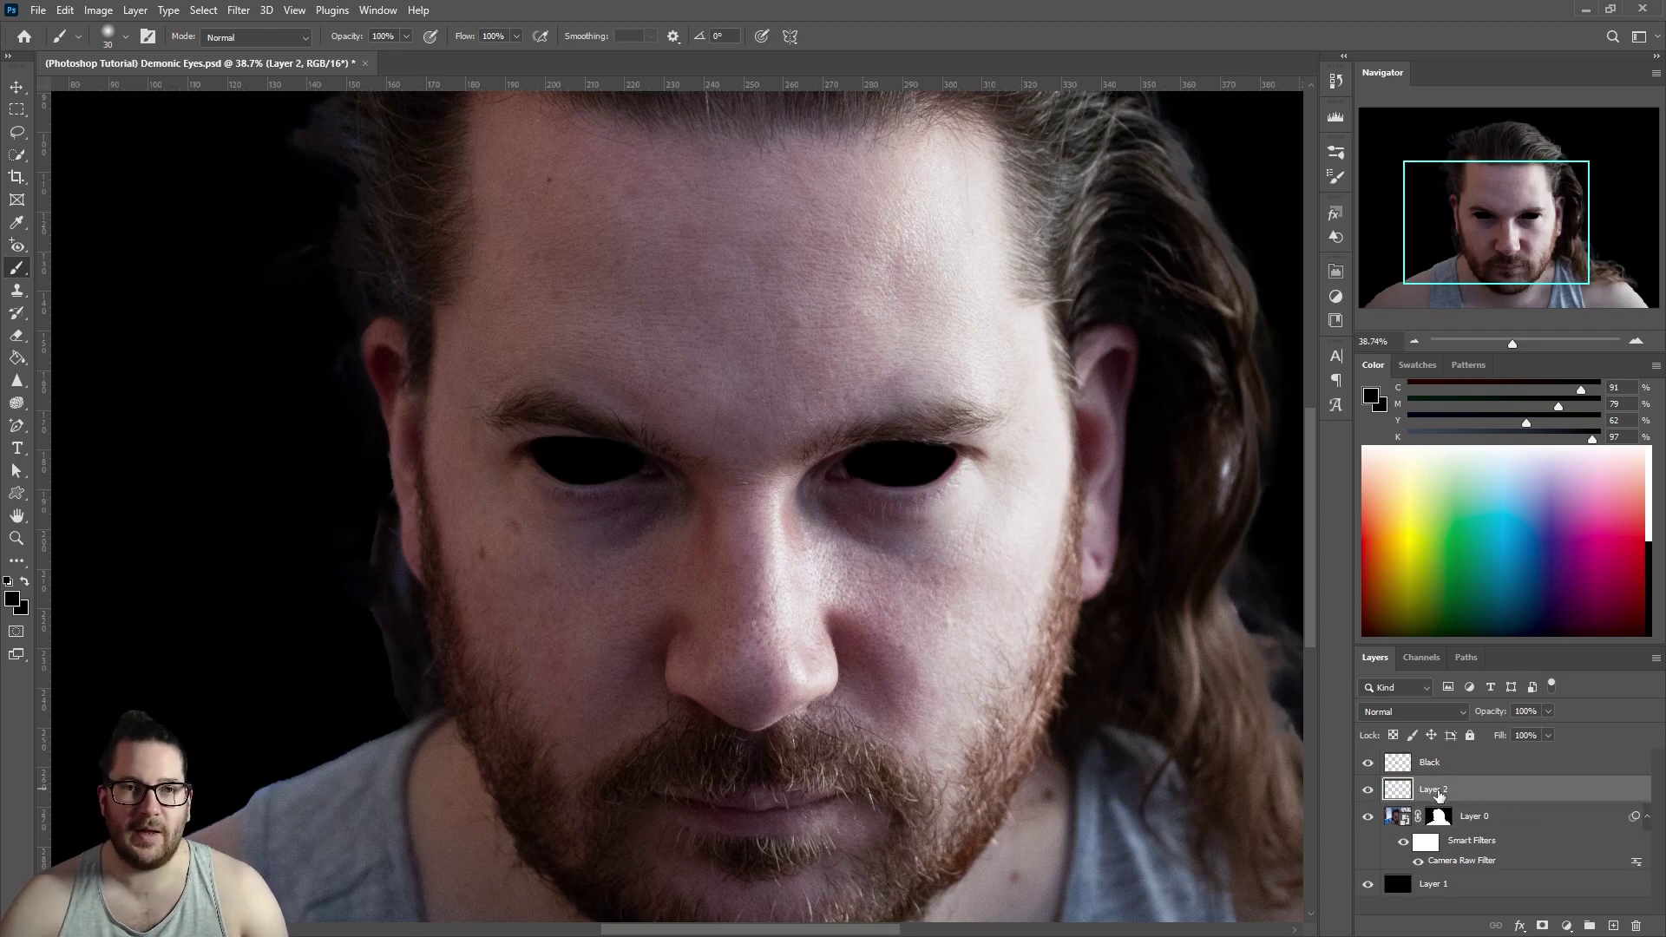
double_click(1433, 790)
text(Eyes)
key(Return)
drag(1437, 792, 1452, 758)
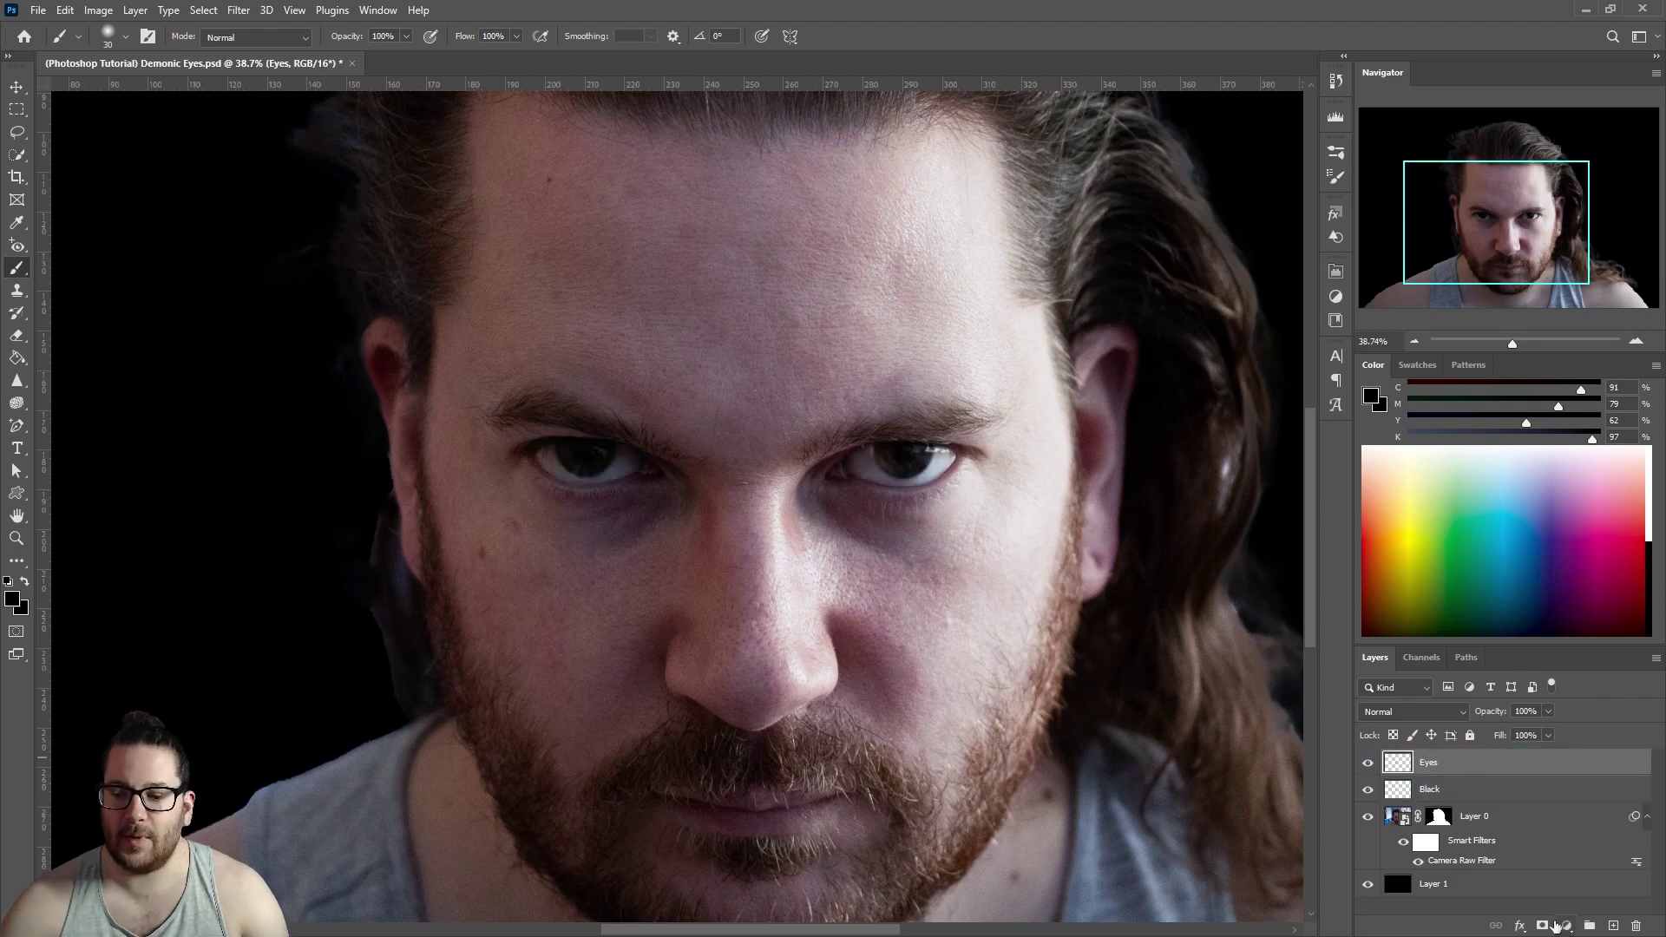
Add a mask to Eyes, paint over both eyes, and set the layer opacity to 25%
click(1545, 926)
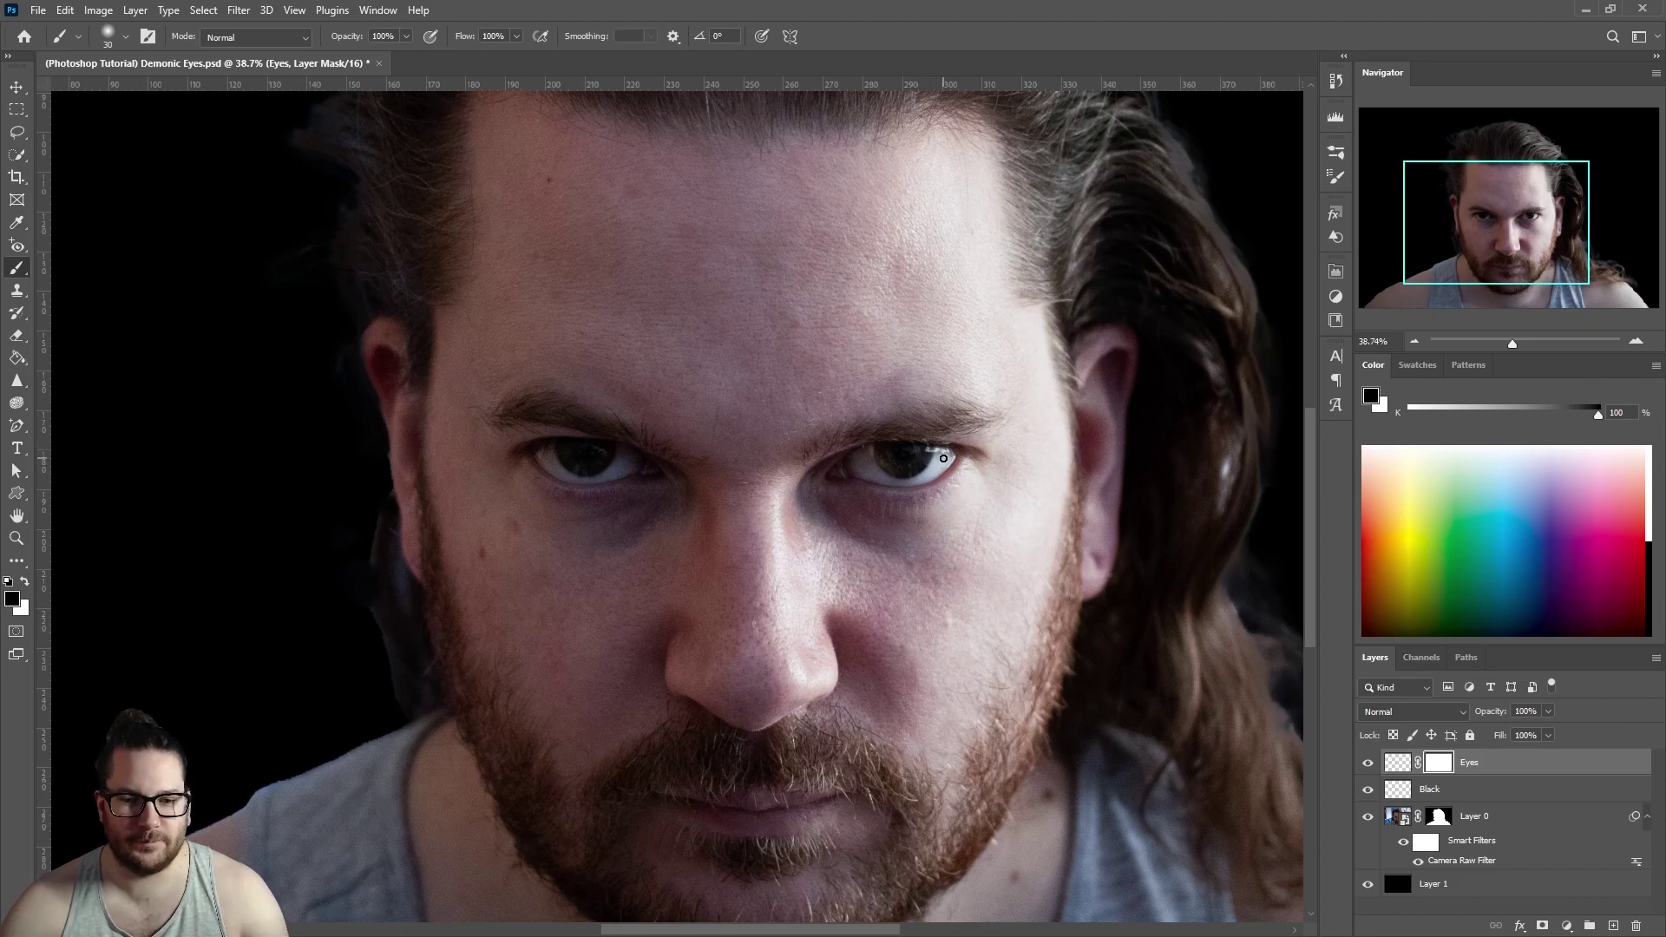
scroll(933, 455, up, 5)
mouse_move(975, 440)
mouse_down()
mouse_move(920, 512)
mouse_move(848, 543)
mouse_move(625, 528)
mouse_move(506, 458)
mouse_move(728, 588)
mouse_move(837, 584)
mouse_up()
scroll(838, 584, down, 4)
scroll(625, 477, up, 3)
mouse_move(525, 473)
mouse_down()
mouse_move(576, 441)
mouse_move(715, 581)
mouse_move(888, 483)
mouse_move(669, 584)
mouse_move(919, 495)
mouse_up()
scroll(503, 473, down, 4)
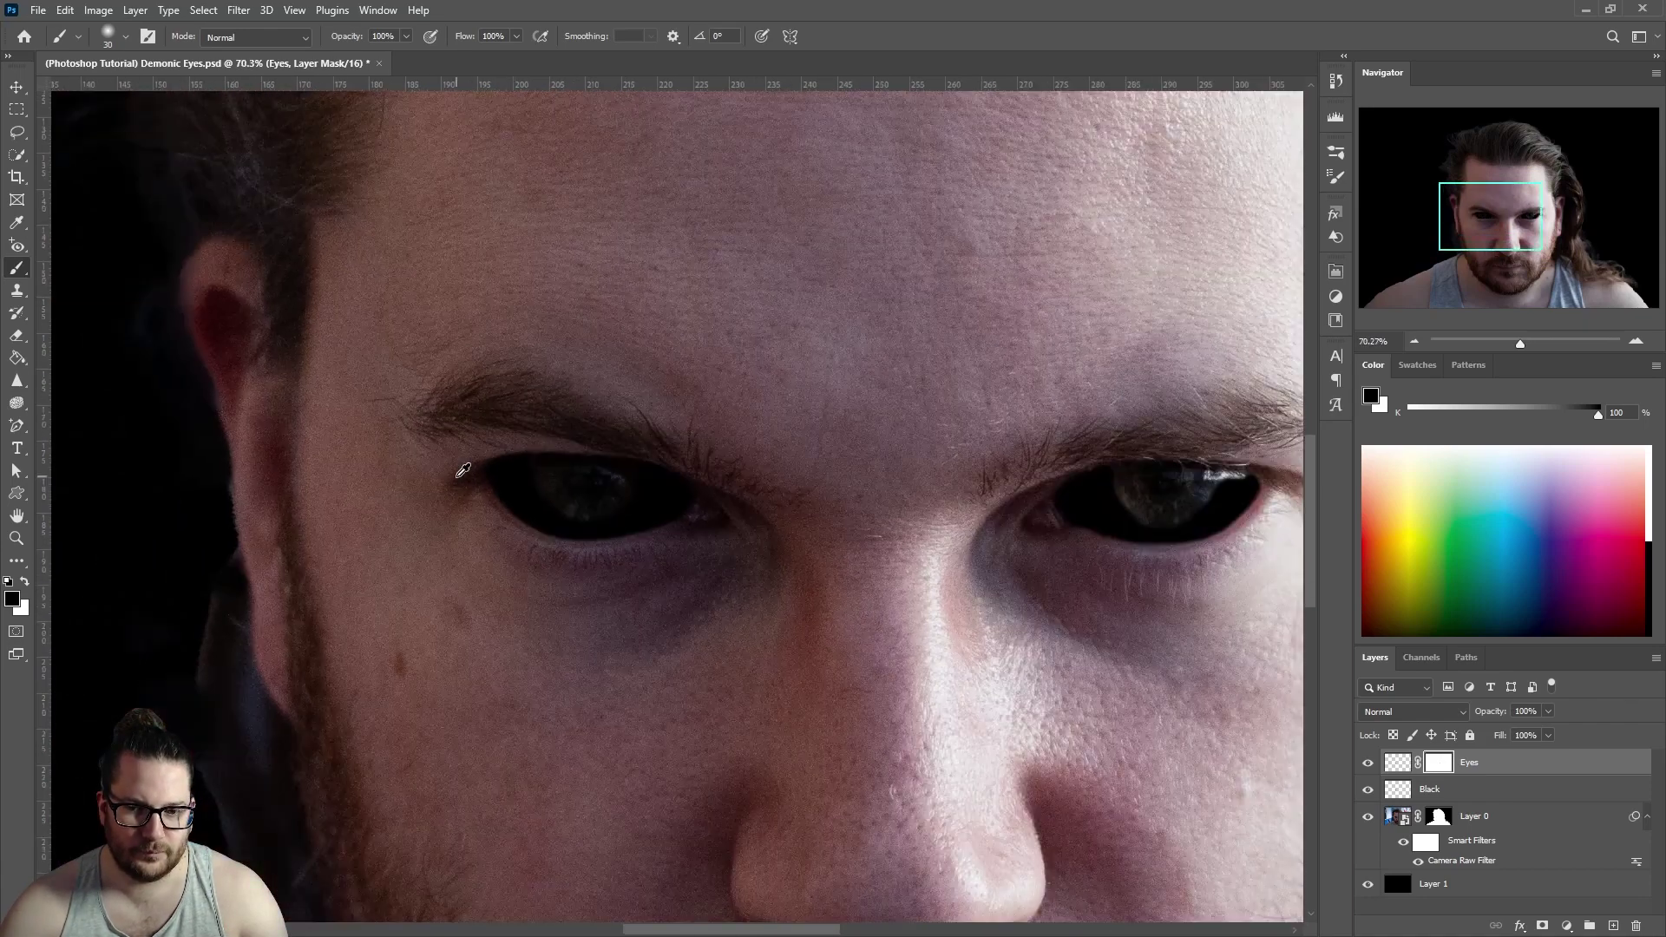
scroll(867, 465, up, 3)
scroll(1082, 392, down, 1)
scroll(1082, 392, down, 3)
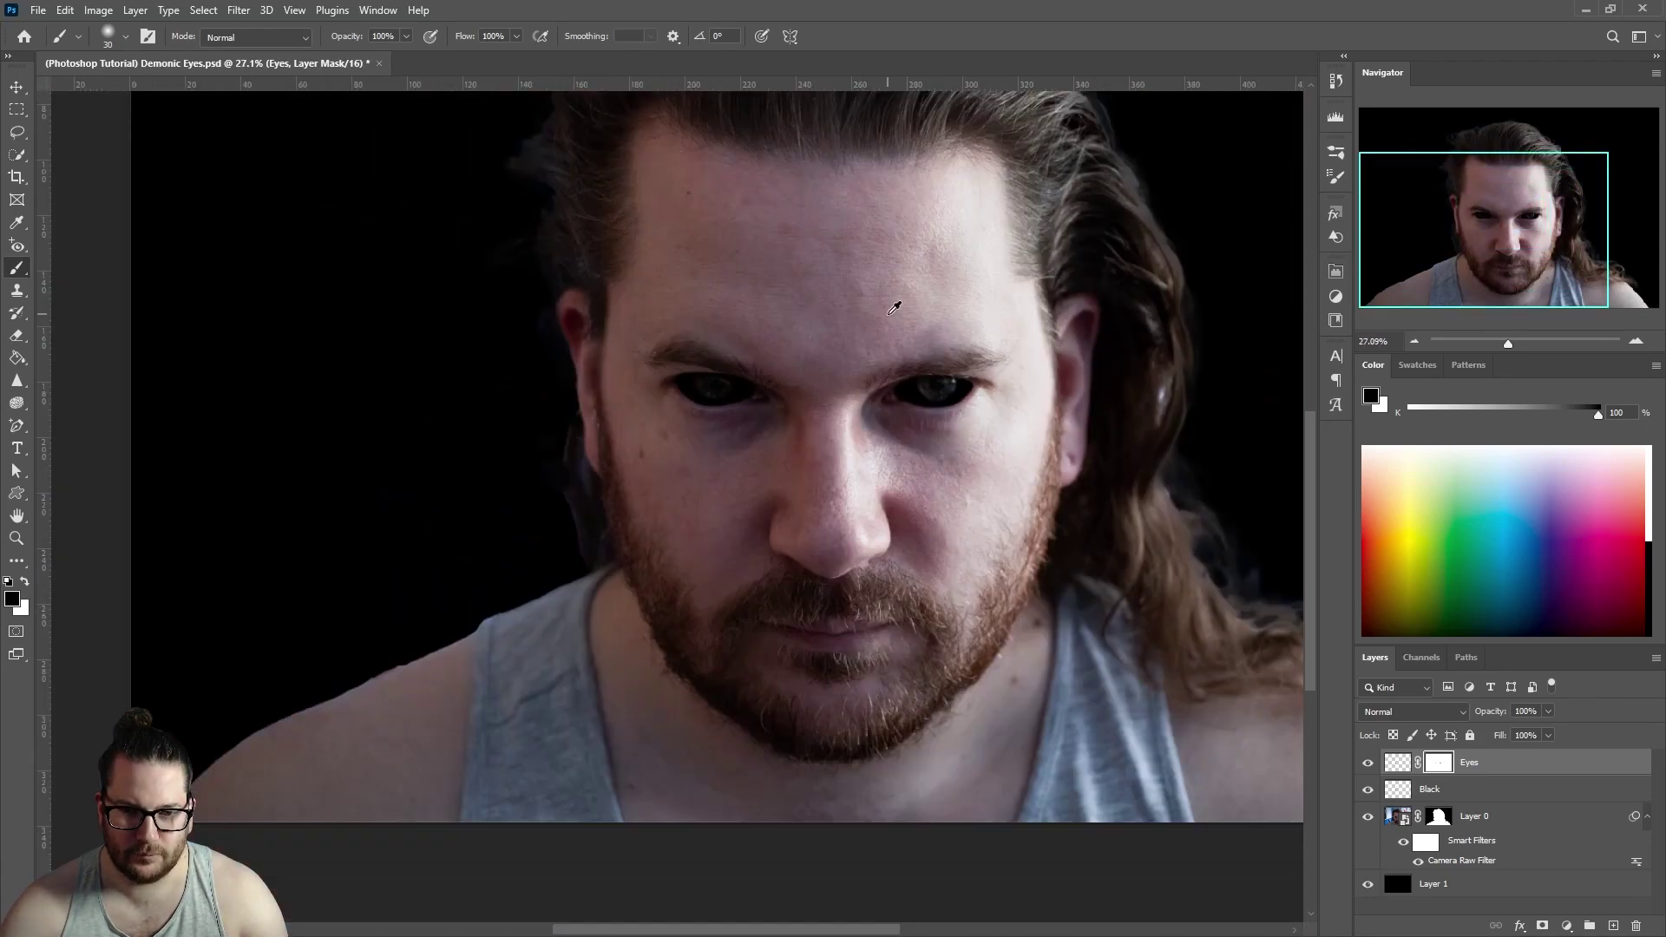
scroll(882, 313, up, 2)
drag(1550, 712, 1489, 736)
key(v)
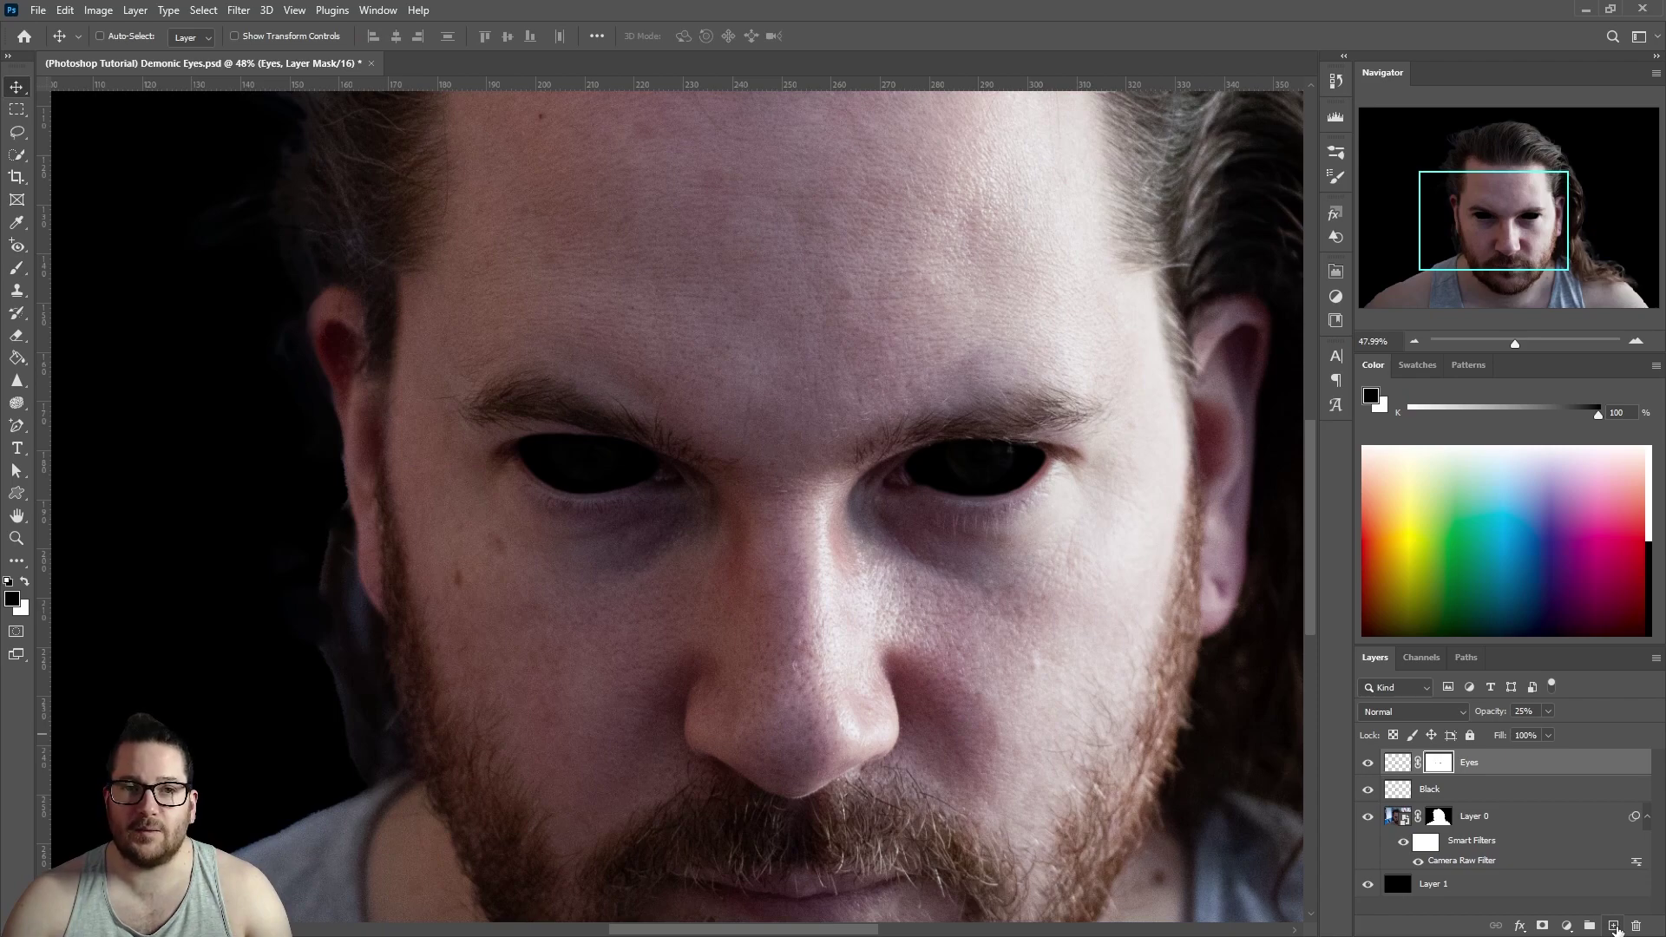
Add a new layer named 'White'
click(1614, 926)
double_click(1469, 762)
text(White)
key(Return)
With a 1 px white brush, paint thin glints and sparkle dots into both eyes
key(b)
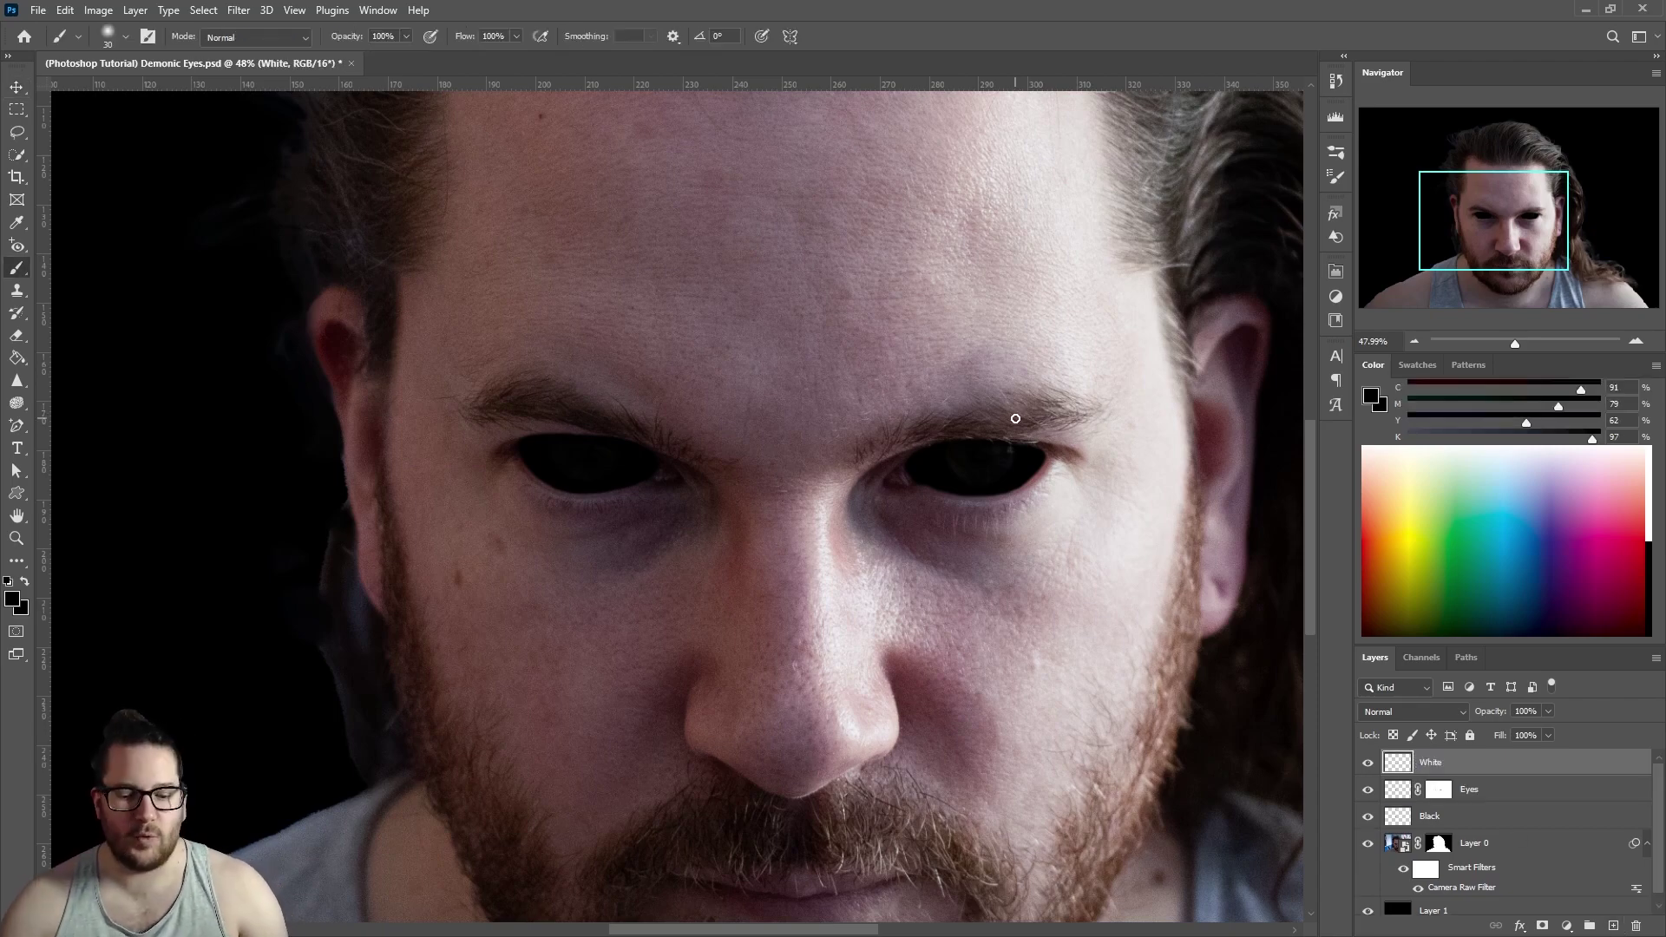
key(bracketleft)
key(bracketleft)
key(bracketleft)
key(bracketleft)
key(bracketleft)
key(bracketleft)
key(bracketleft)
key(bracketleft)
key(bracketleft)
key(bracketleft)
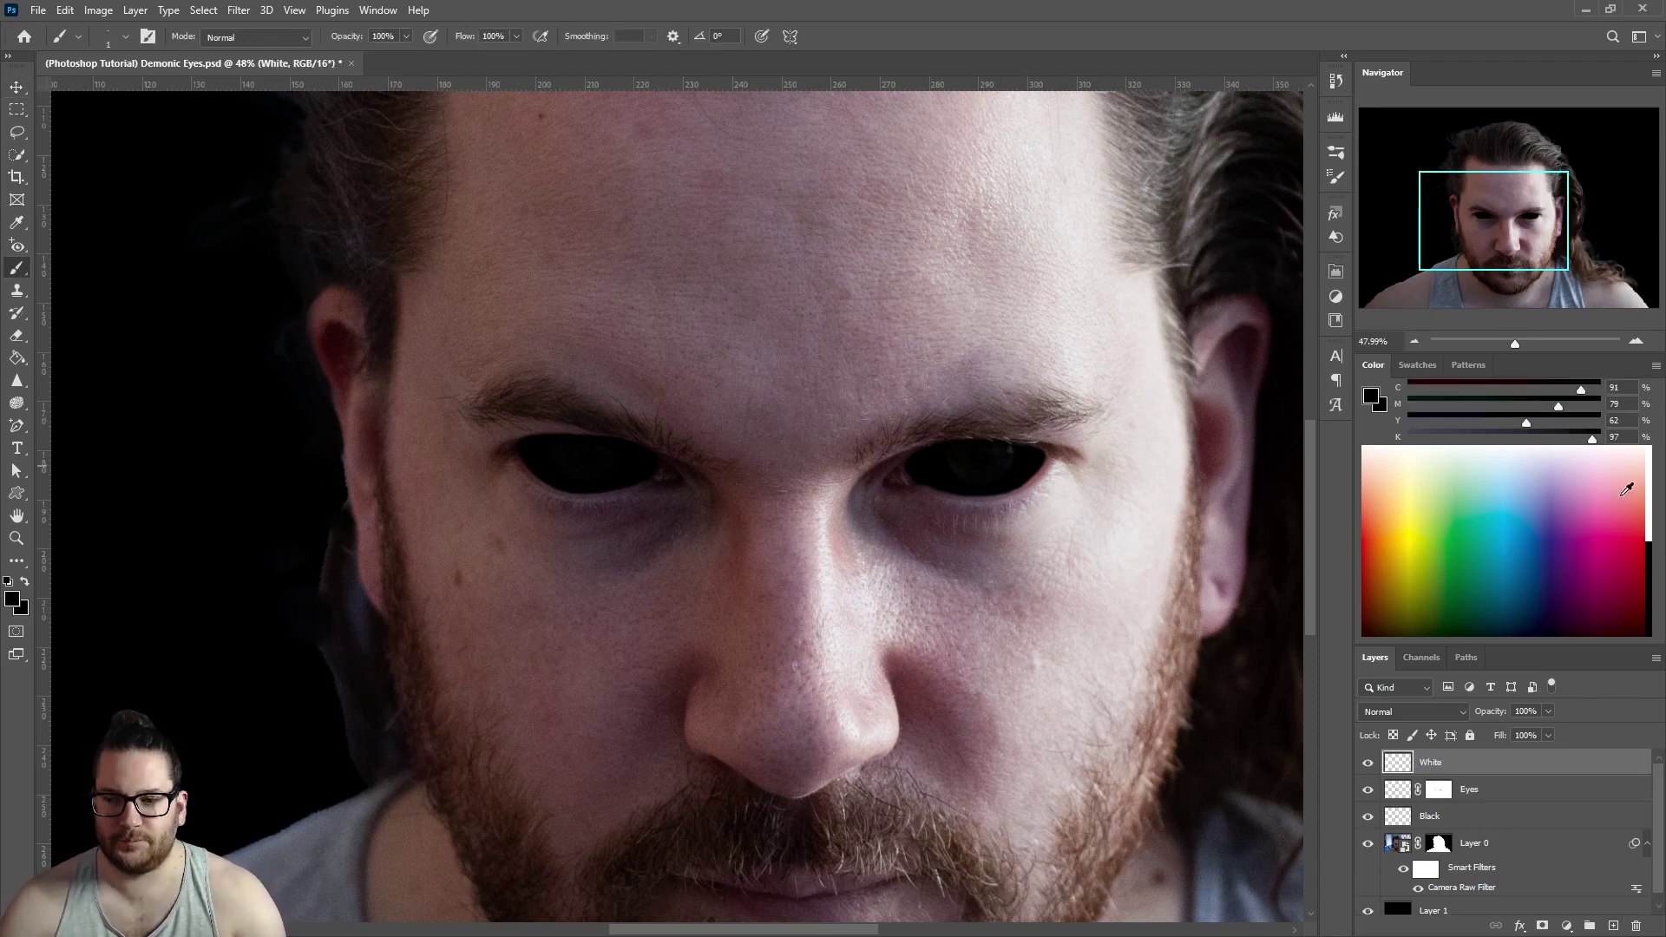
key(x)
scroll(1015, 439, up, 2)
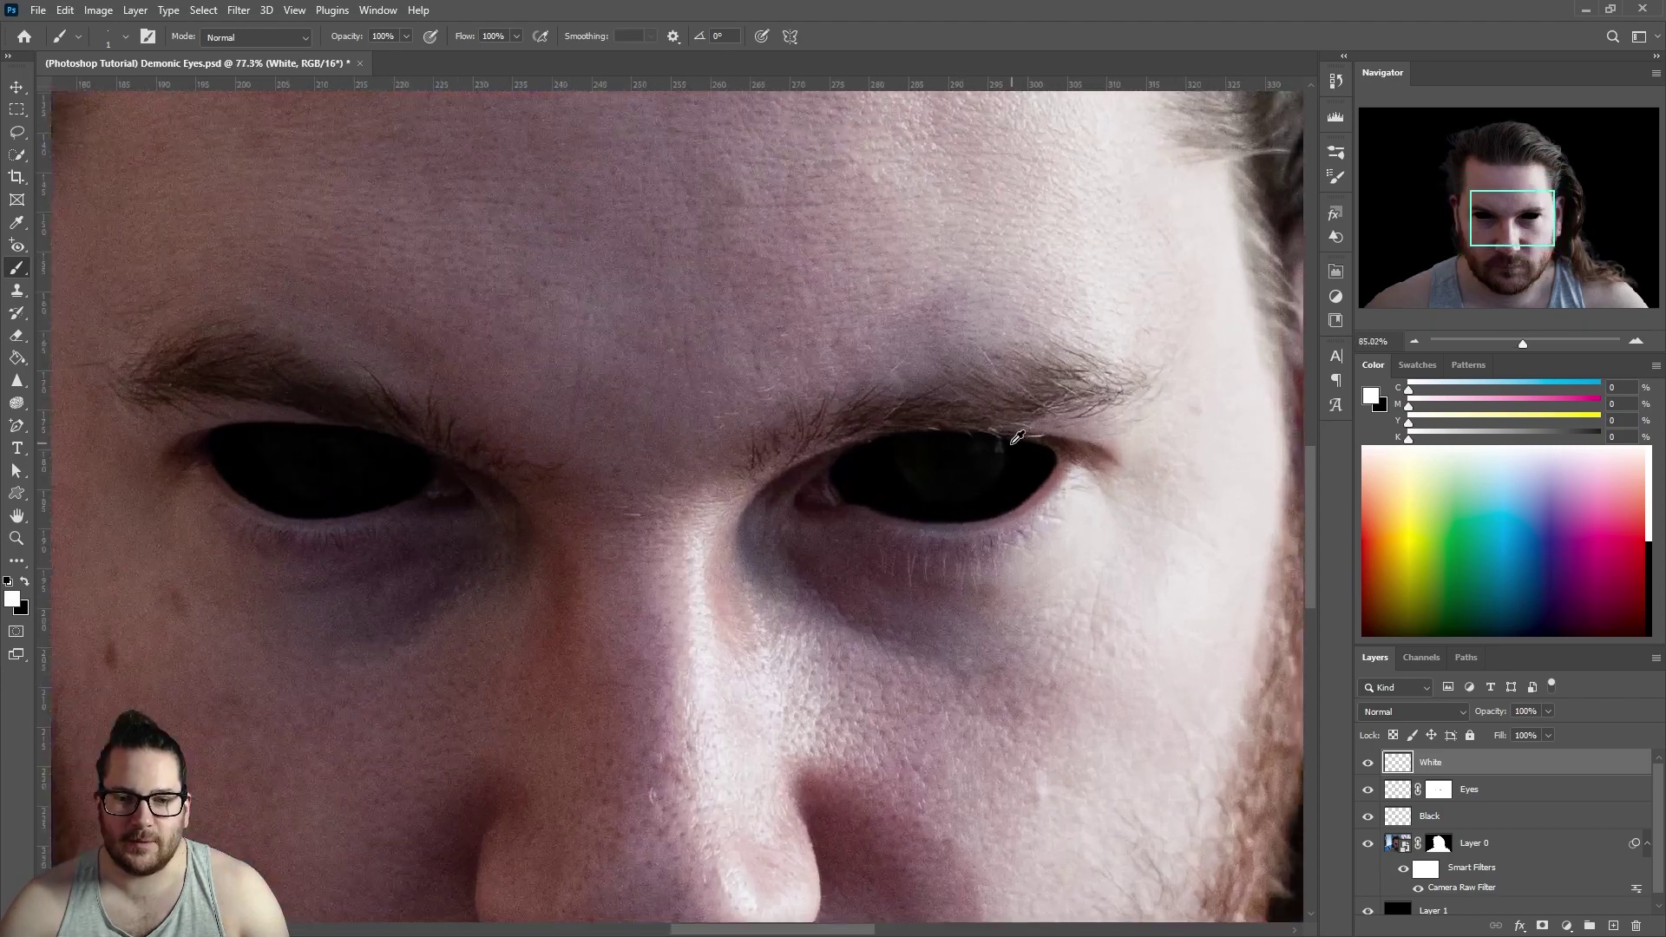
scroll(1017, 438, up, 4)
drag(1005, 424, 1045, 426)
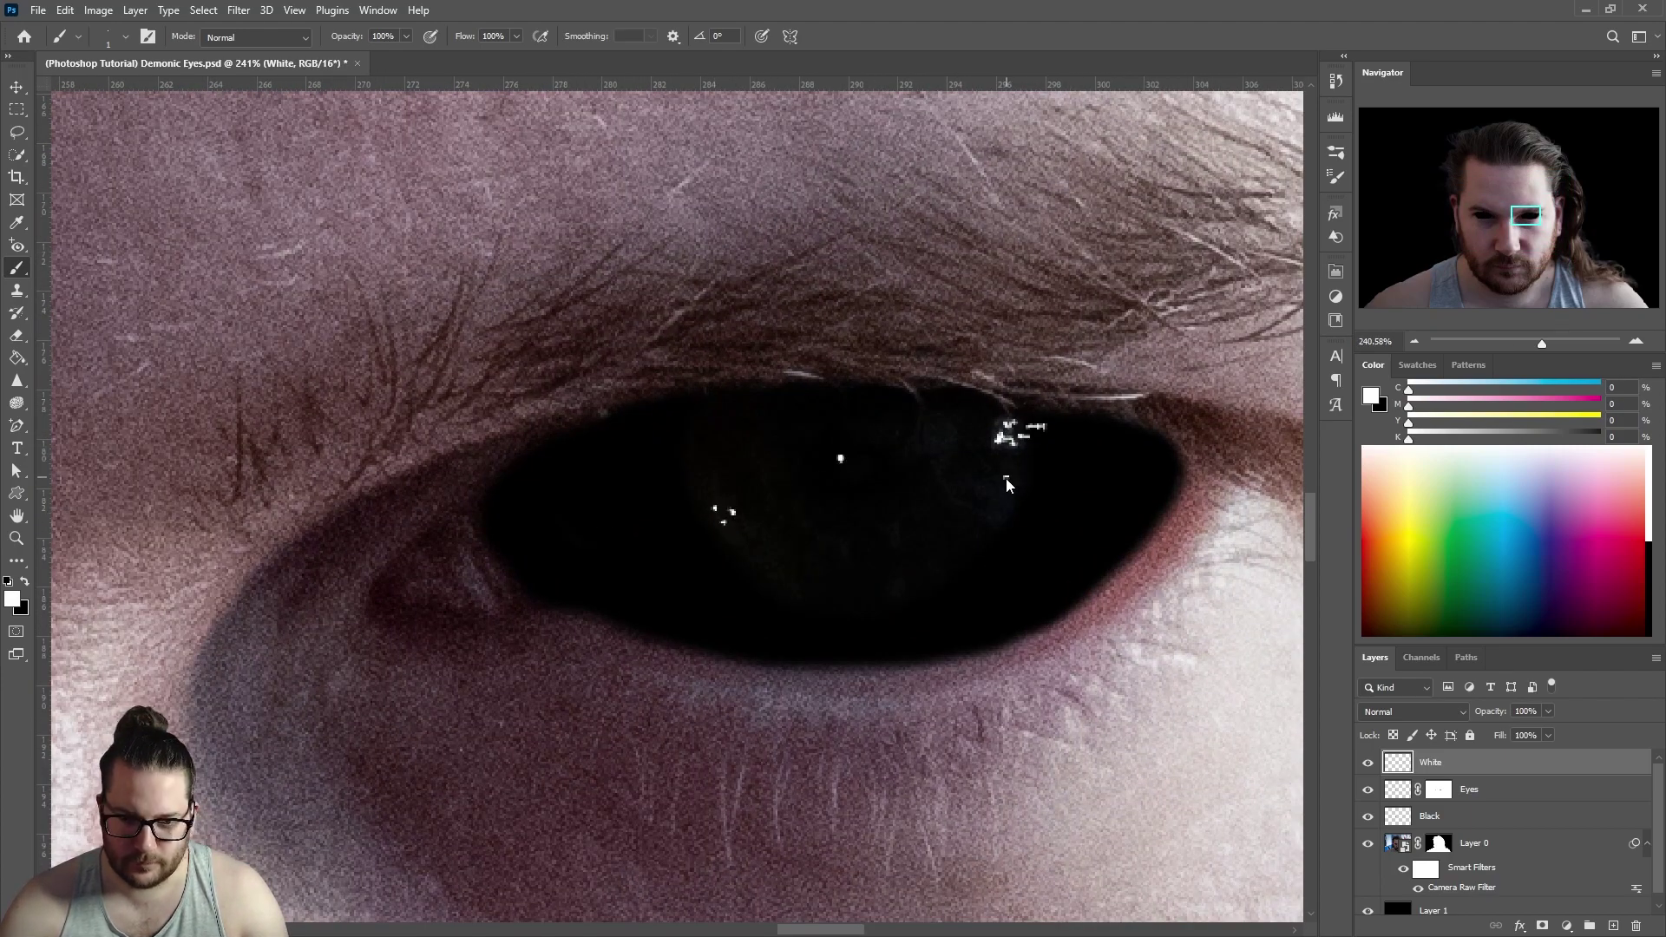
drag(1044, 426, 1035, 446)
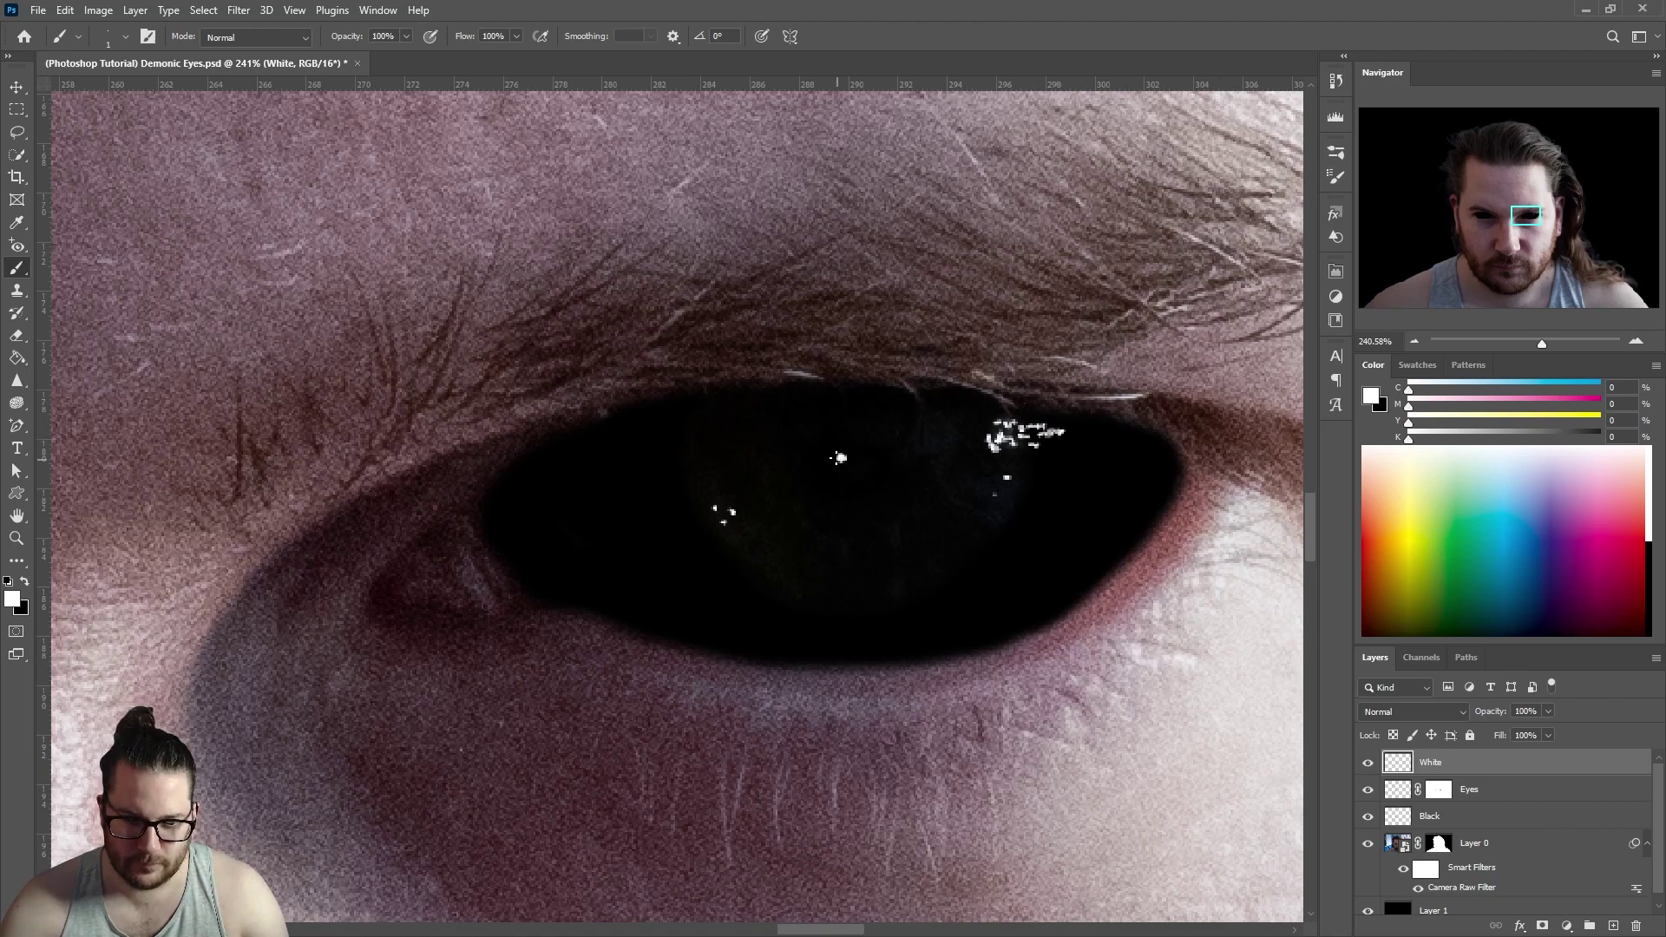
scroll(844, 457, down, 4)
scroll(317, 439, up, 3)
drag(750, 402, 780, 405)
click(703, 425)
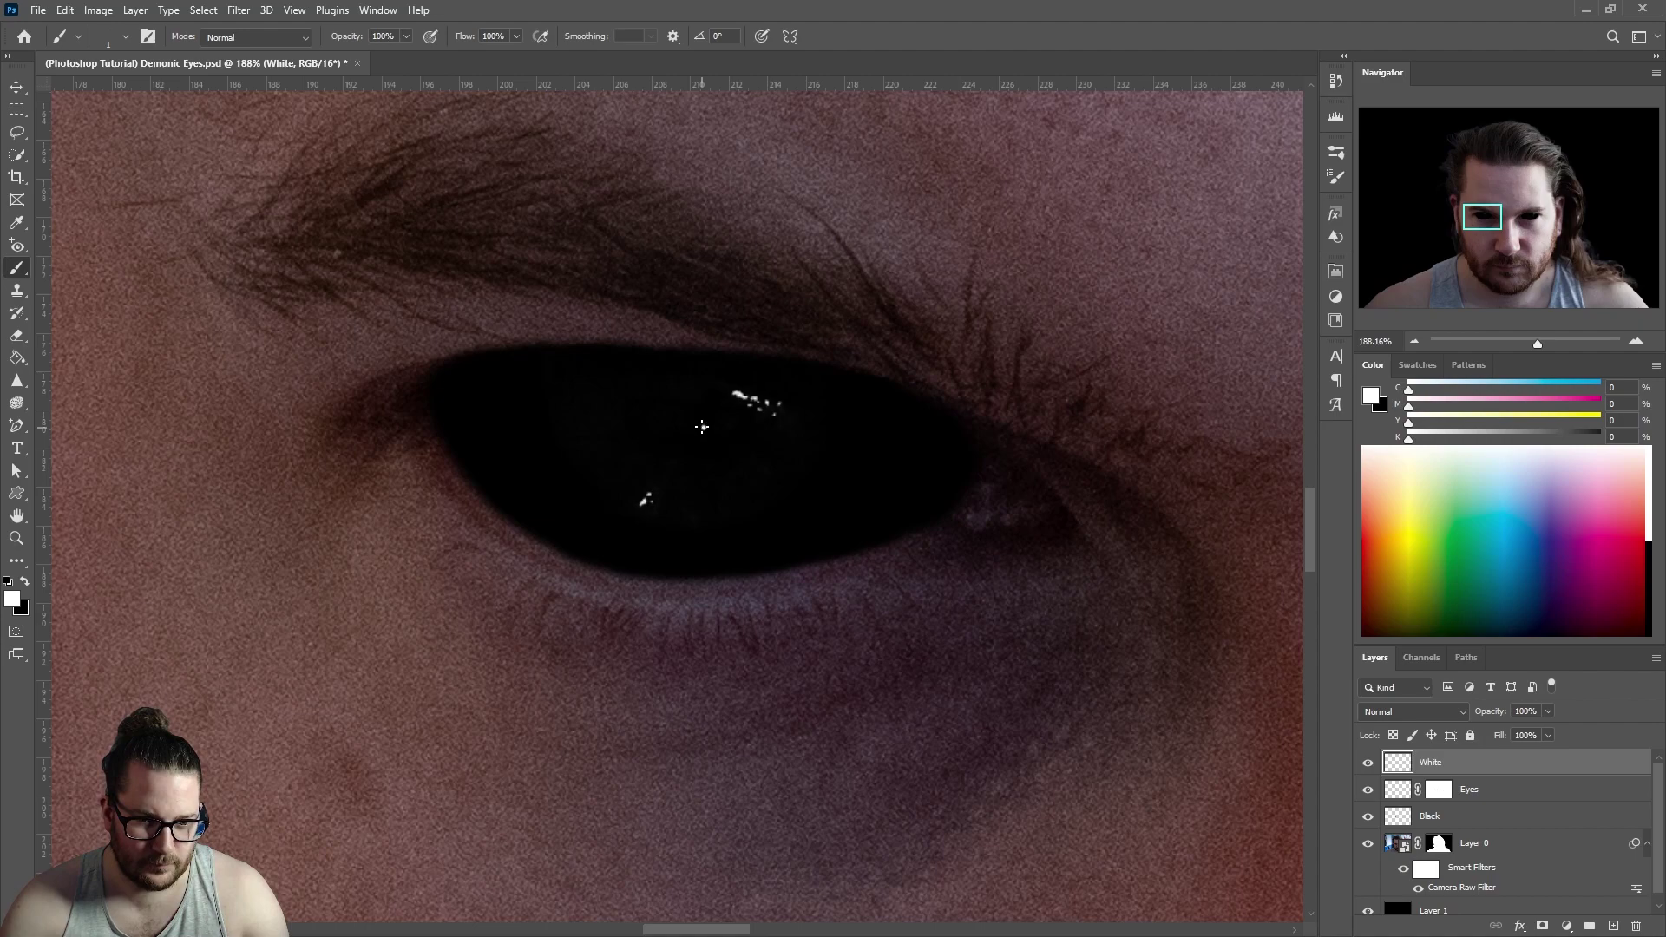
scroll(701, 423, up, 2)
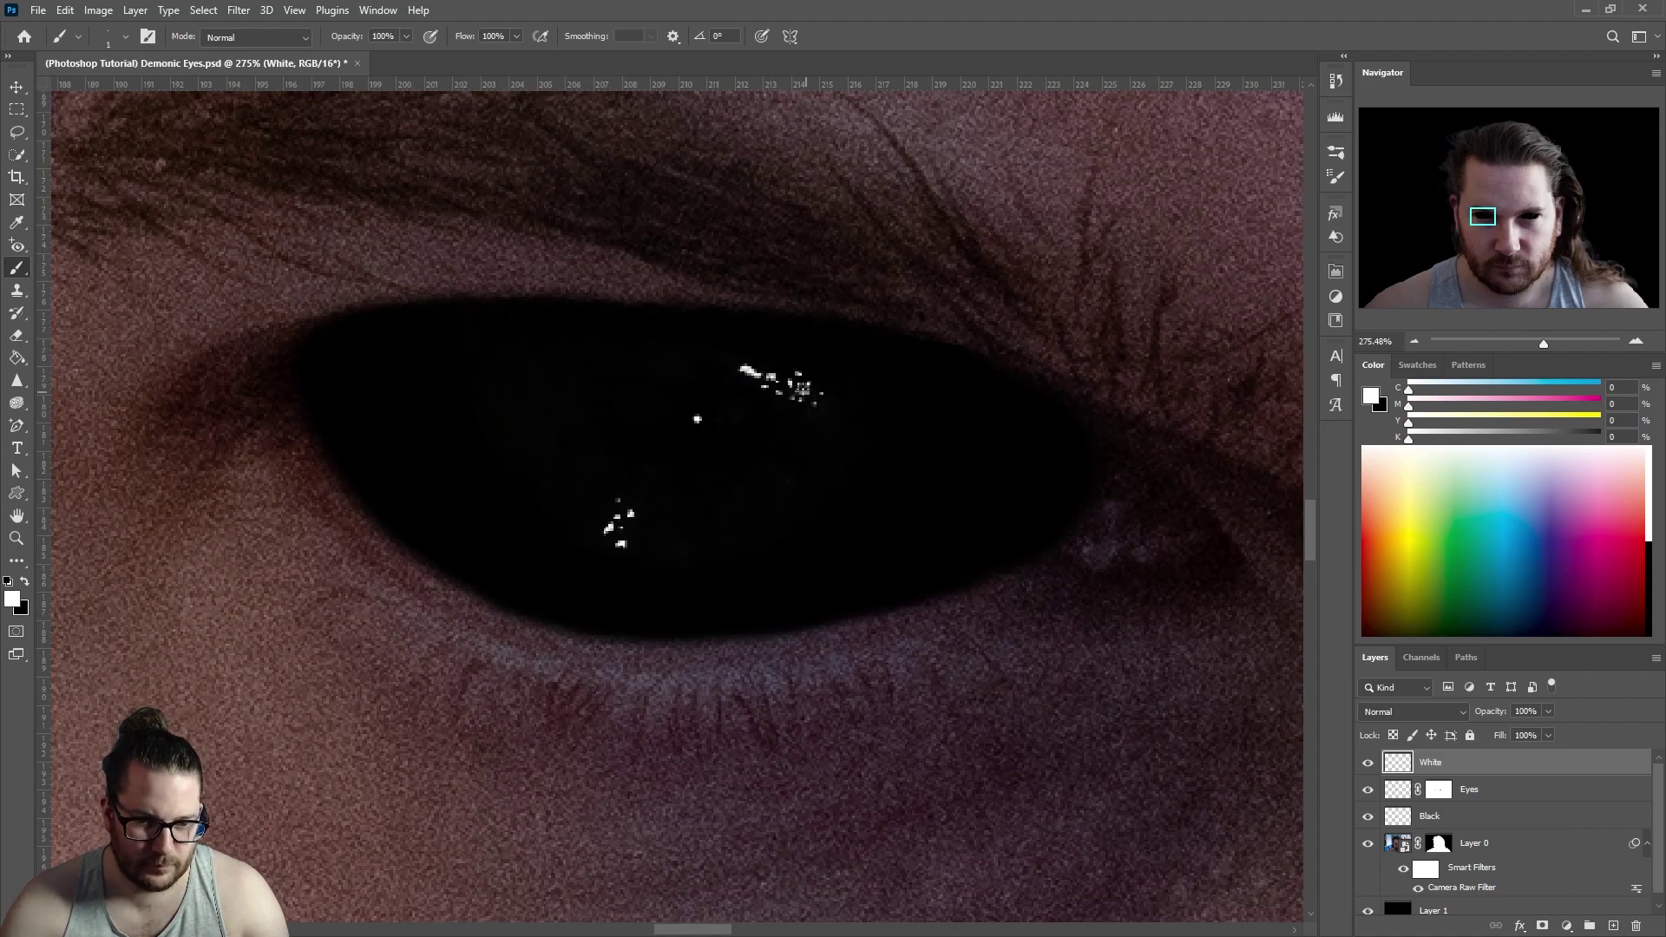
scroll(698, 437, down, 8)
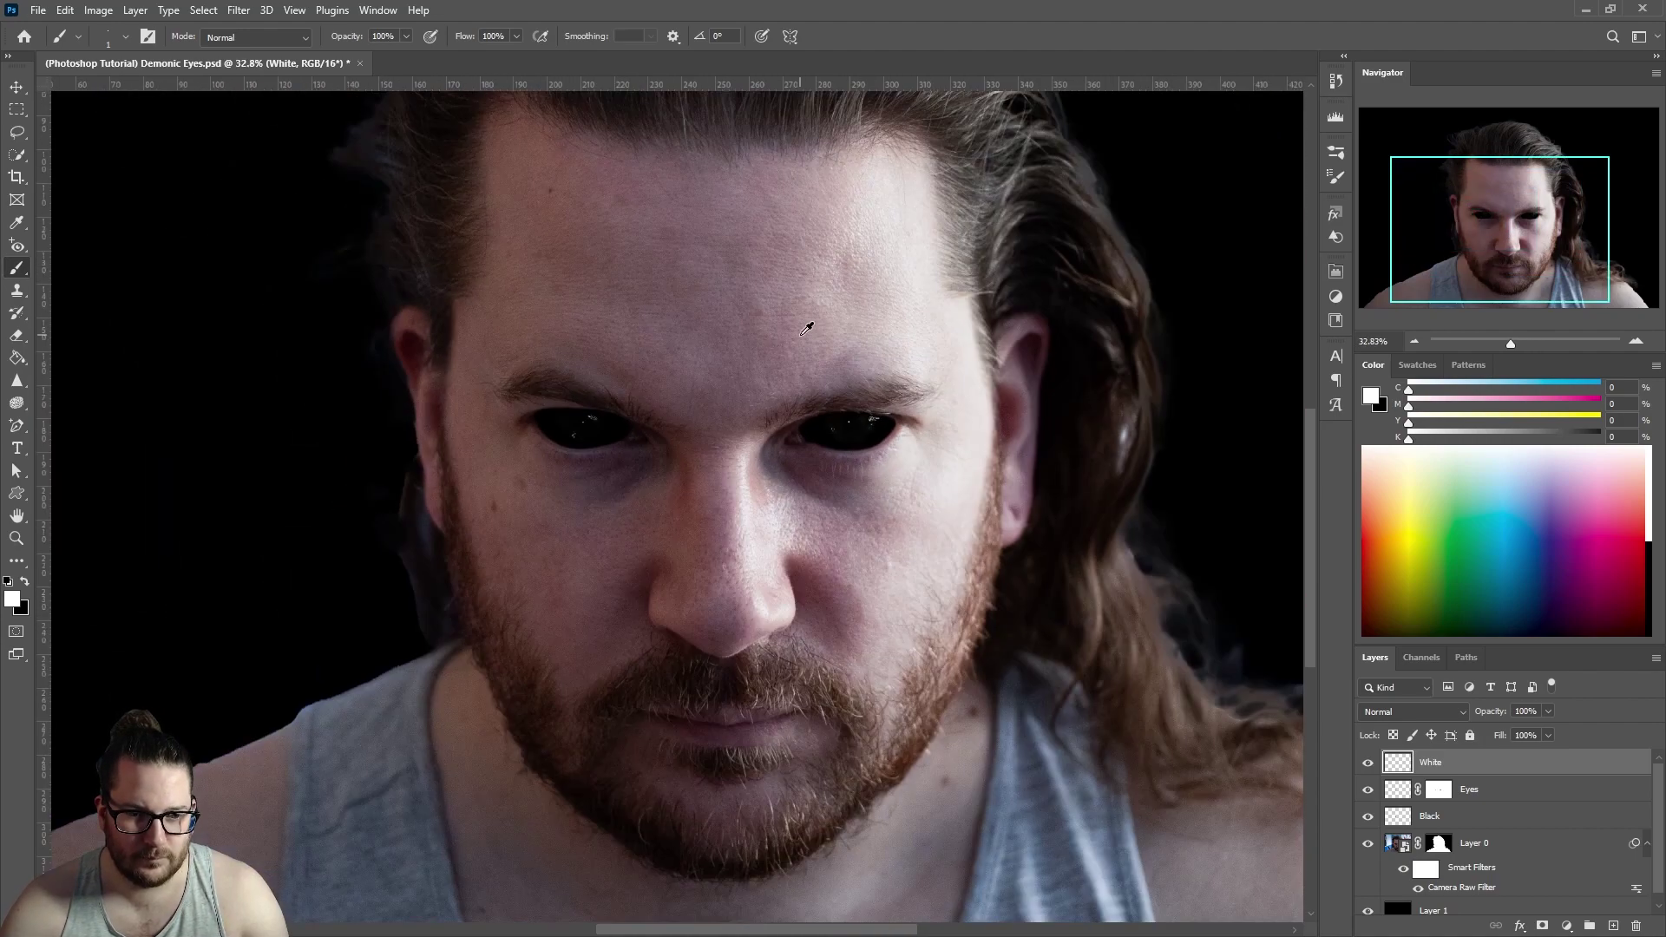
scroll(695, 426, down, 1)
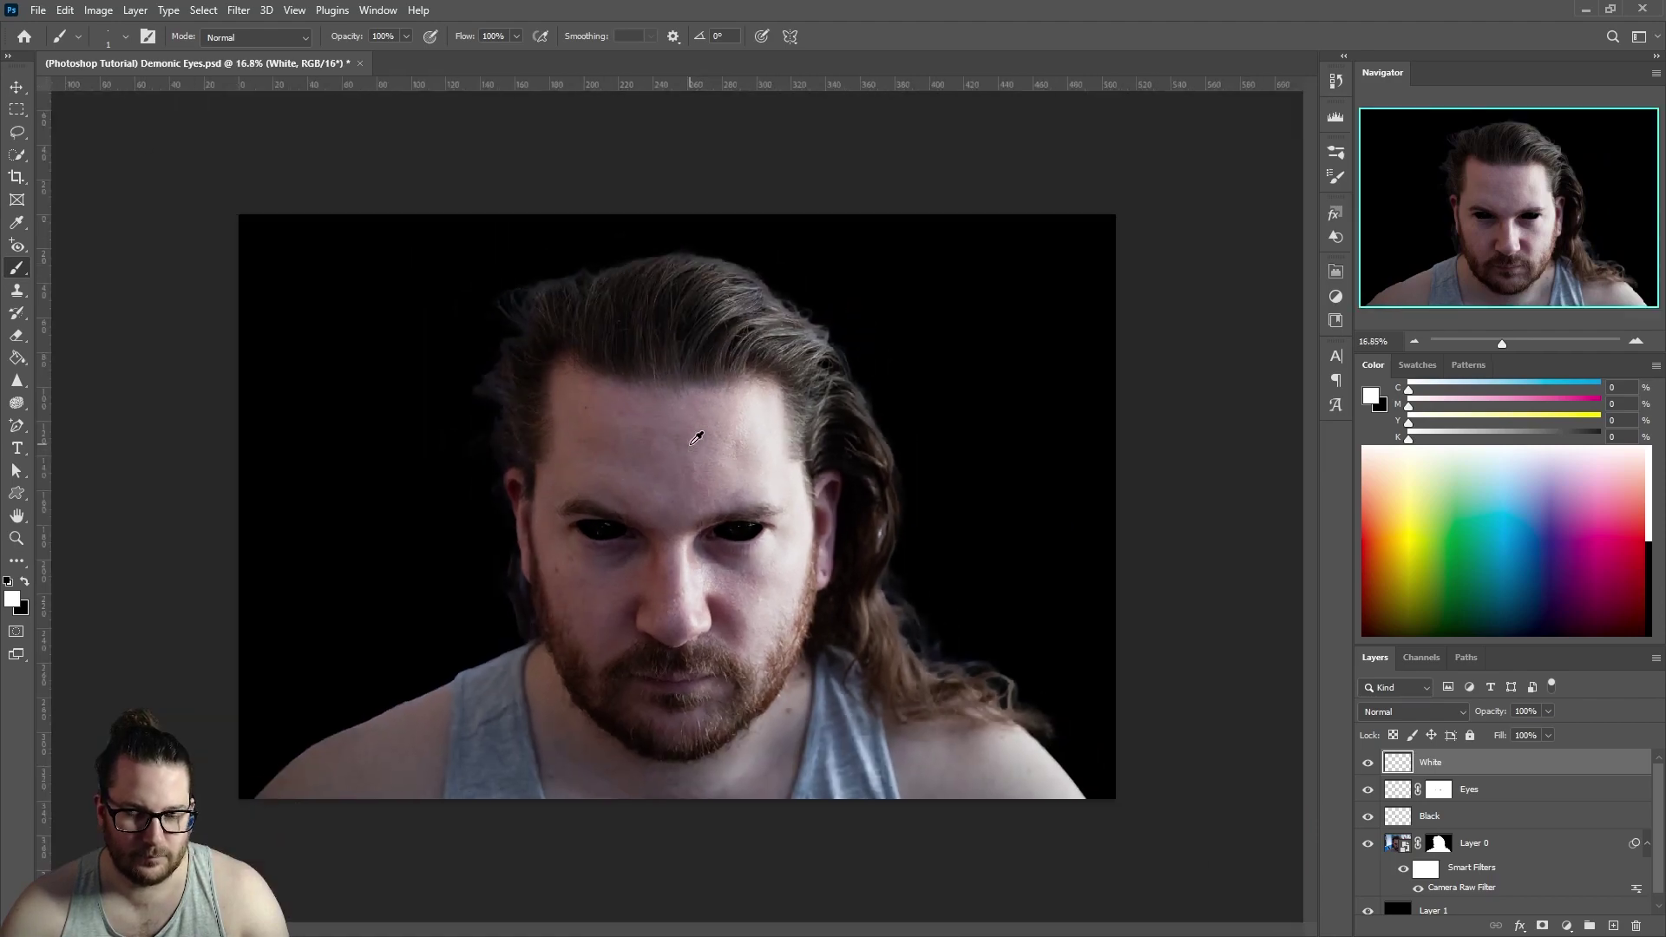
scroll(684, 443, up, 2)
scroll(596, 534, up, 8)
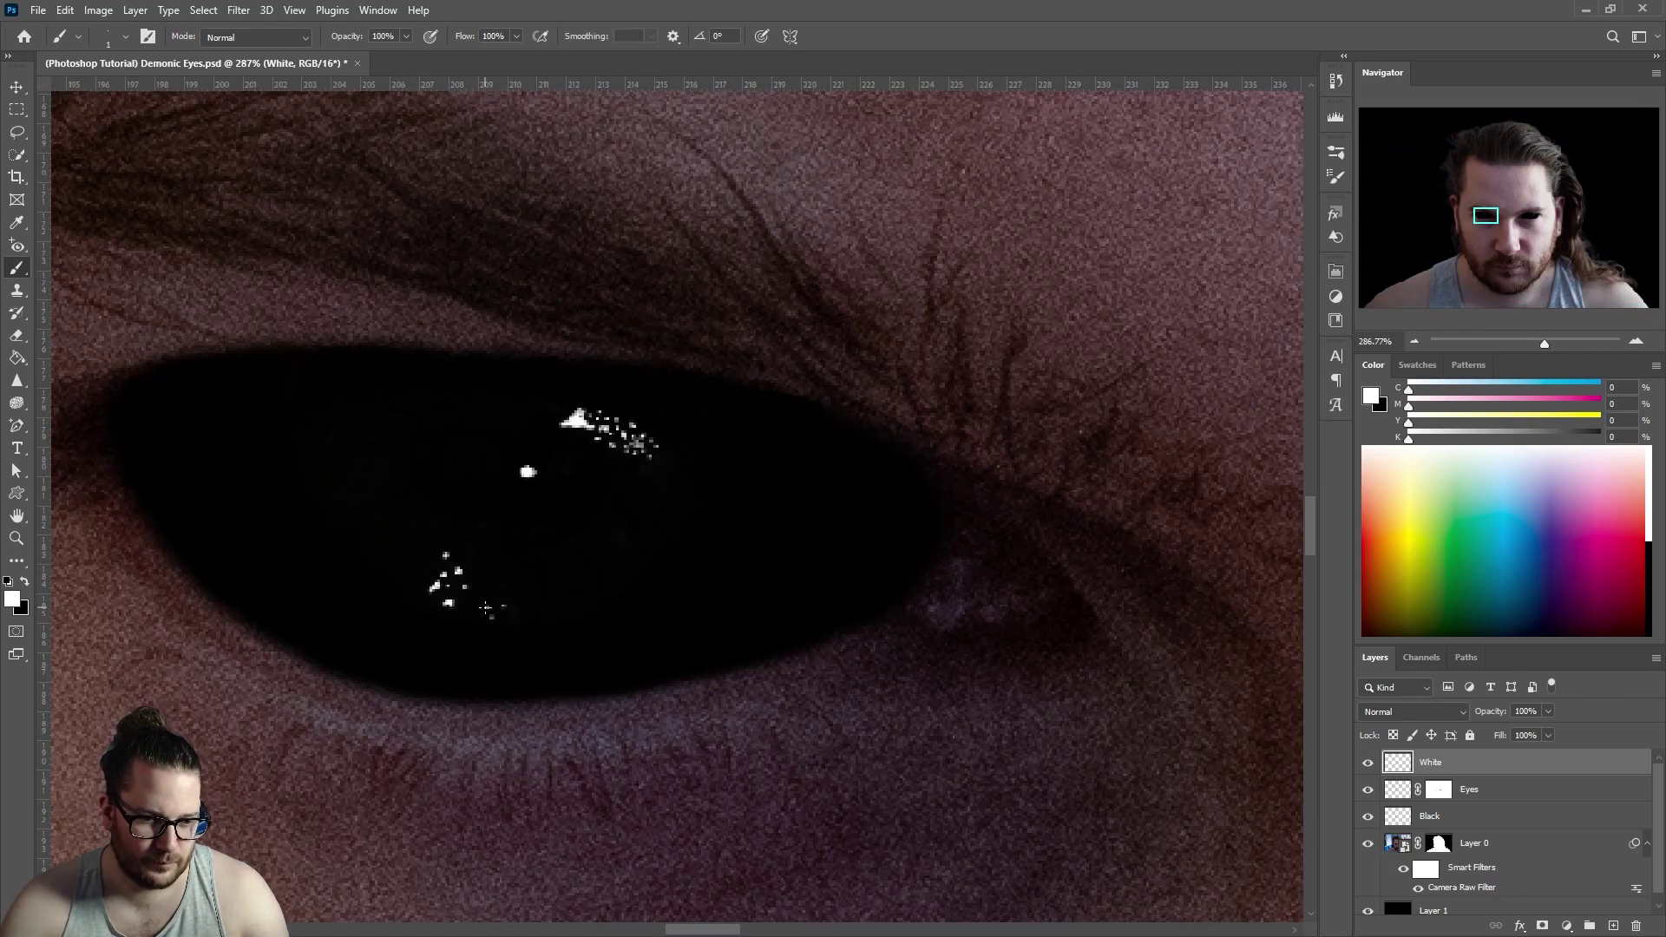
scroll(610, 545, down, 5)
scroll(868, 464, up, 5)
click(882, 553)
click(916, 566)
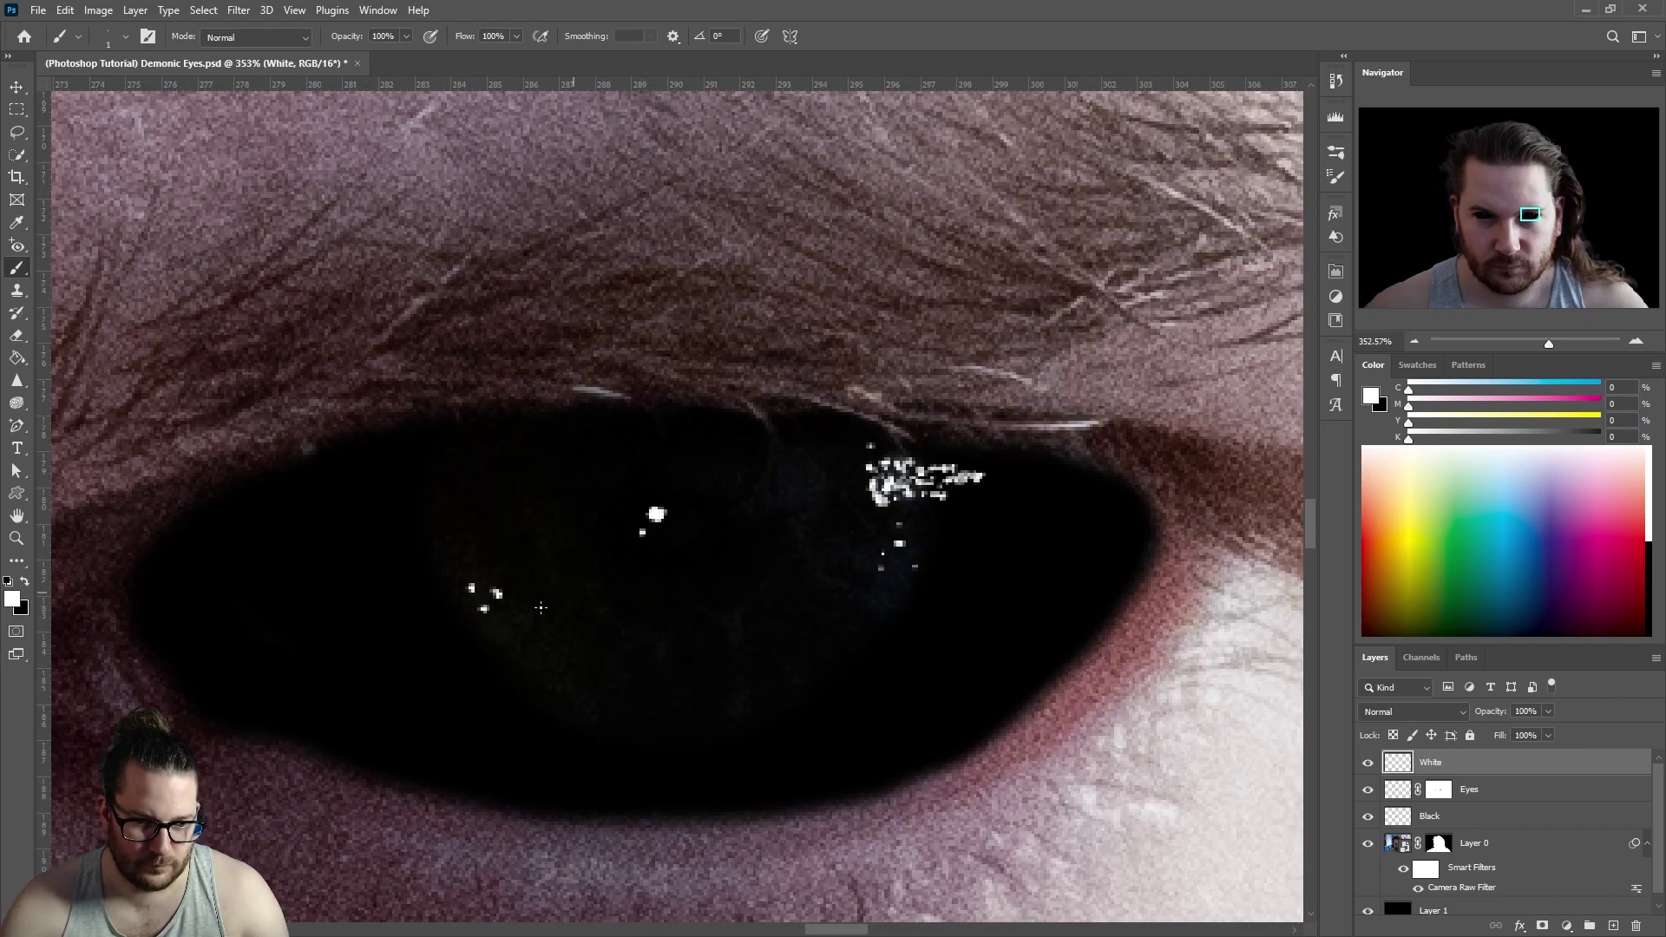
key(ctrl+0)
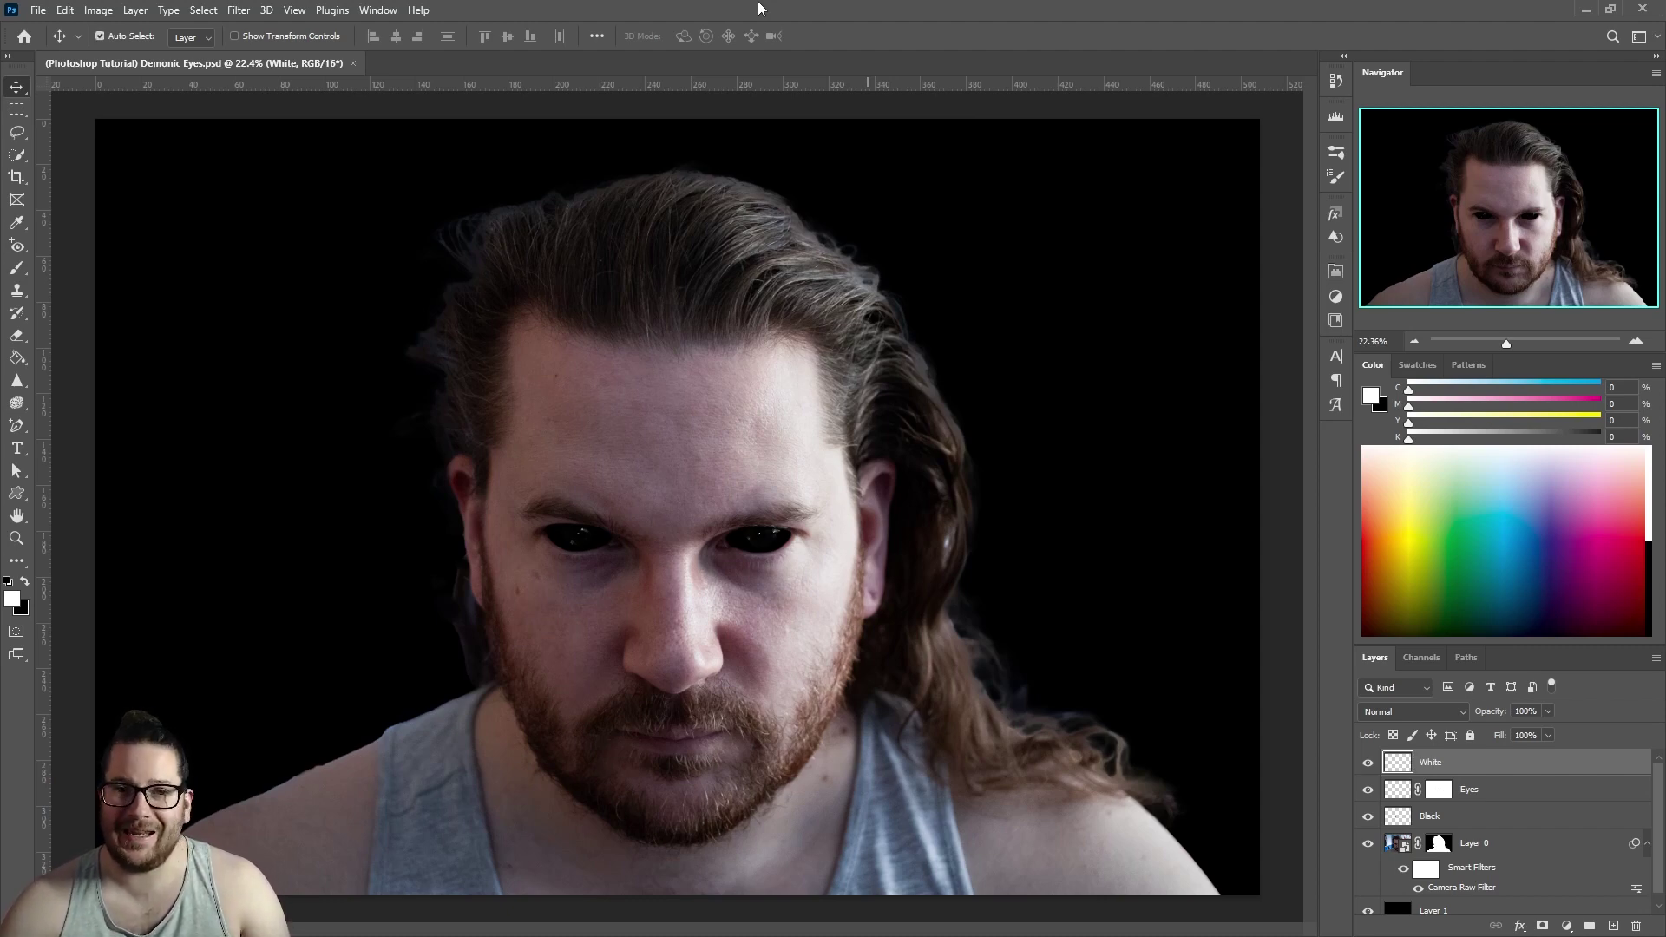
Stamp all visible layers into a new layer, make it a smart object, and name it 'Flat'
key(ctrl+shift+alt+e)
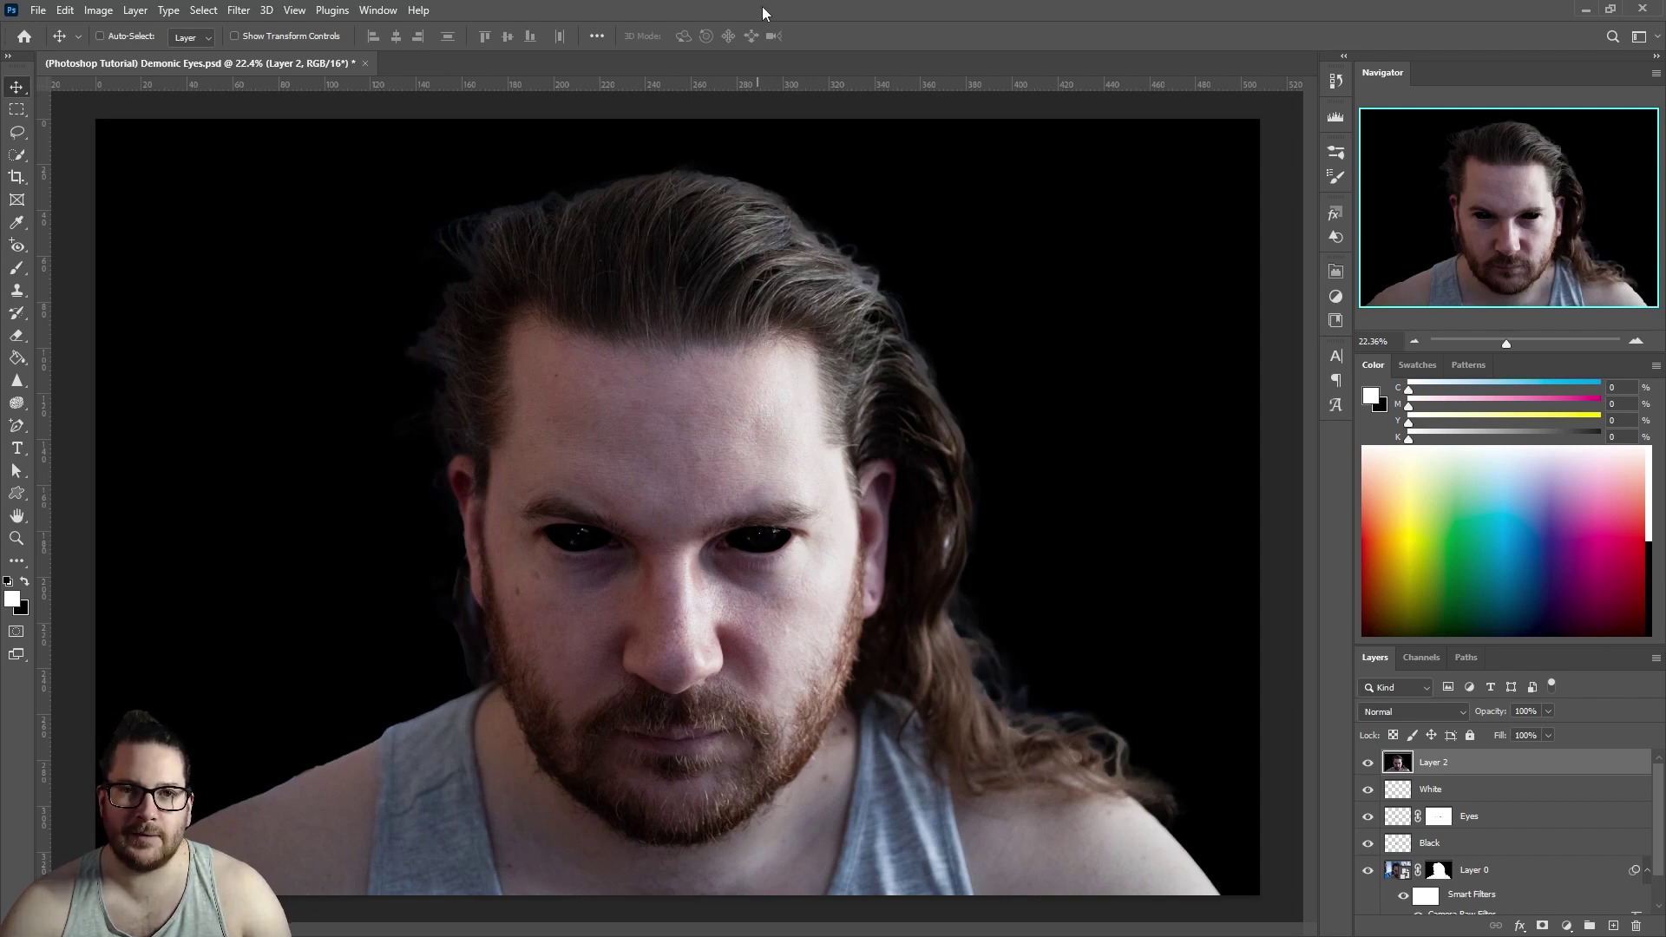
right_click(1475, 768)
click(1519, 642)
key(g)
key(d)
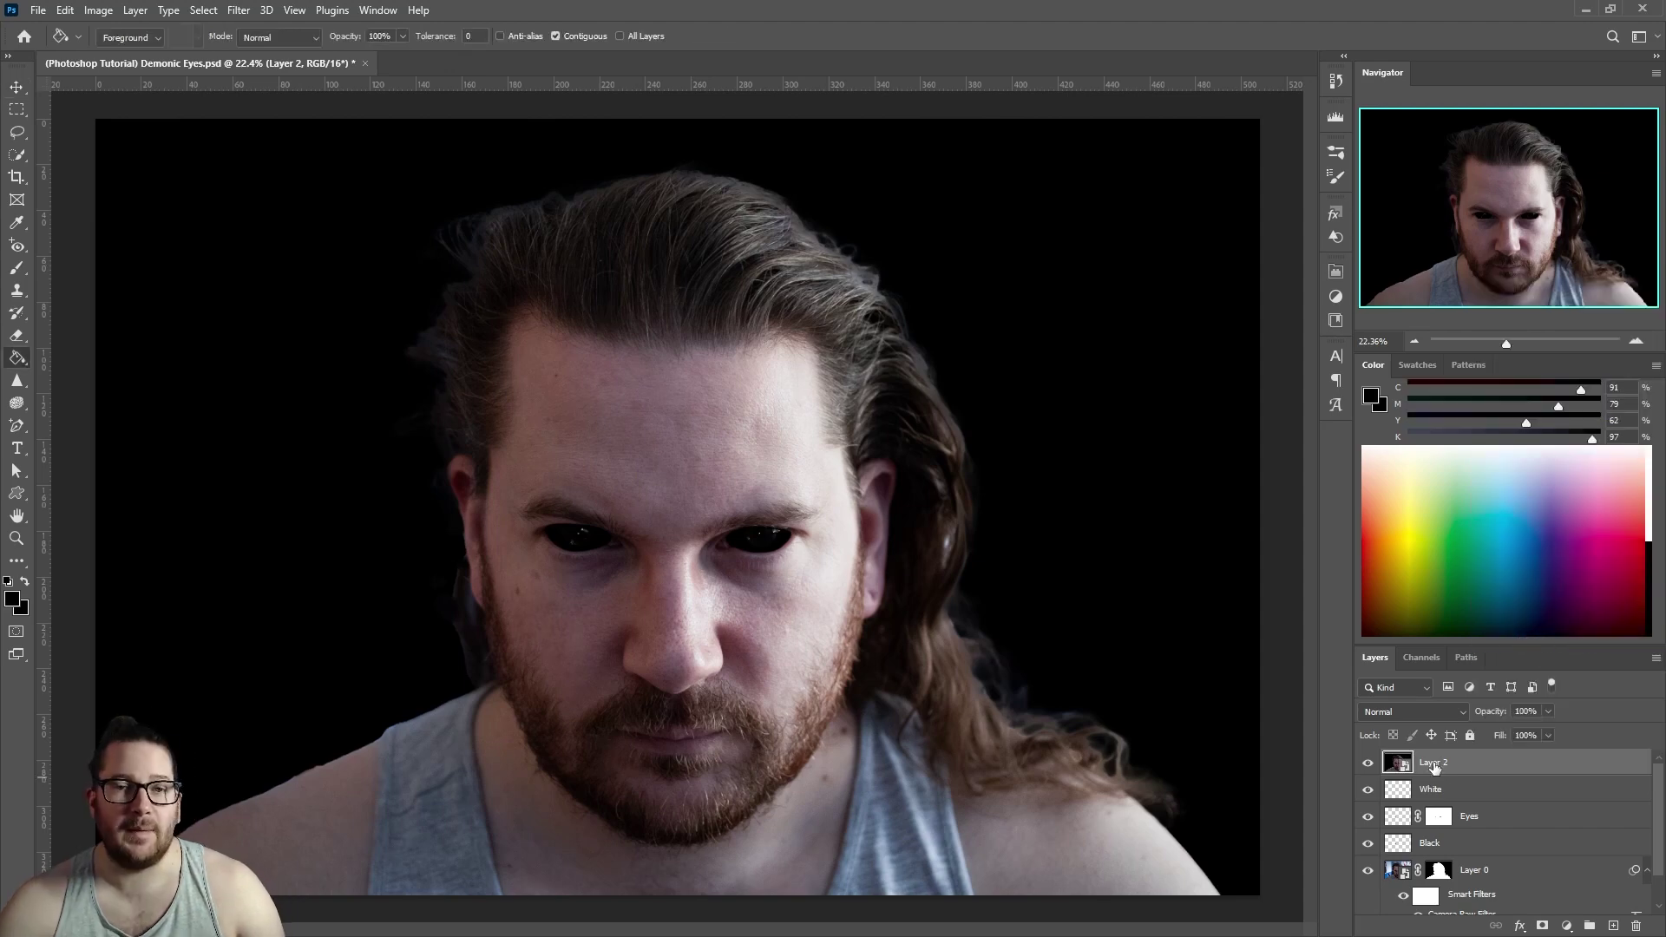
double_click(1434, 762)
text(Flat)
key(Return)
Apply Uniform Add Noise and a 150-pixel horizontal Motion Blur to Flat
click(238, 10)
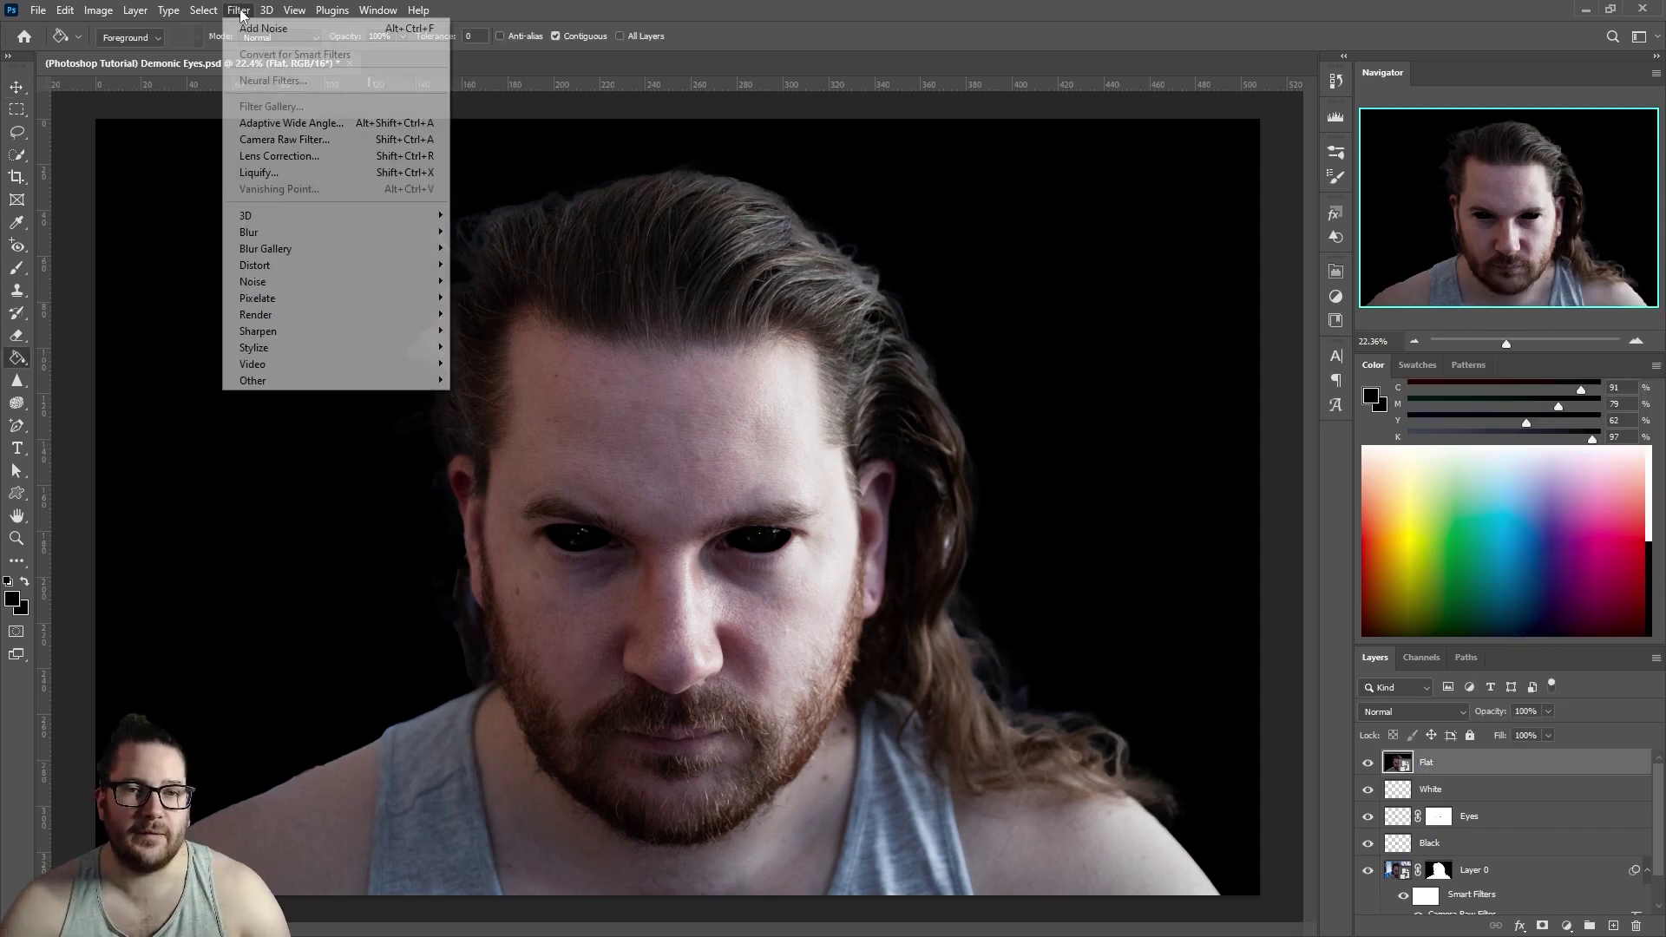
mouse_move(260, 281)
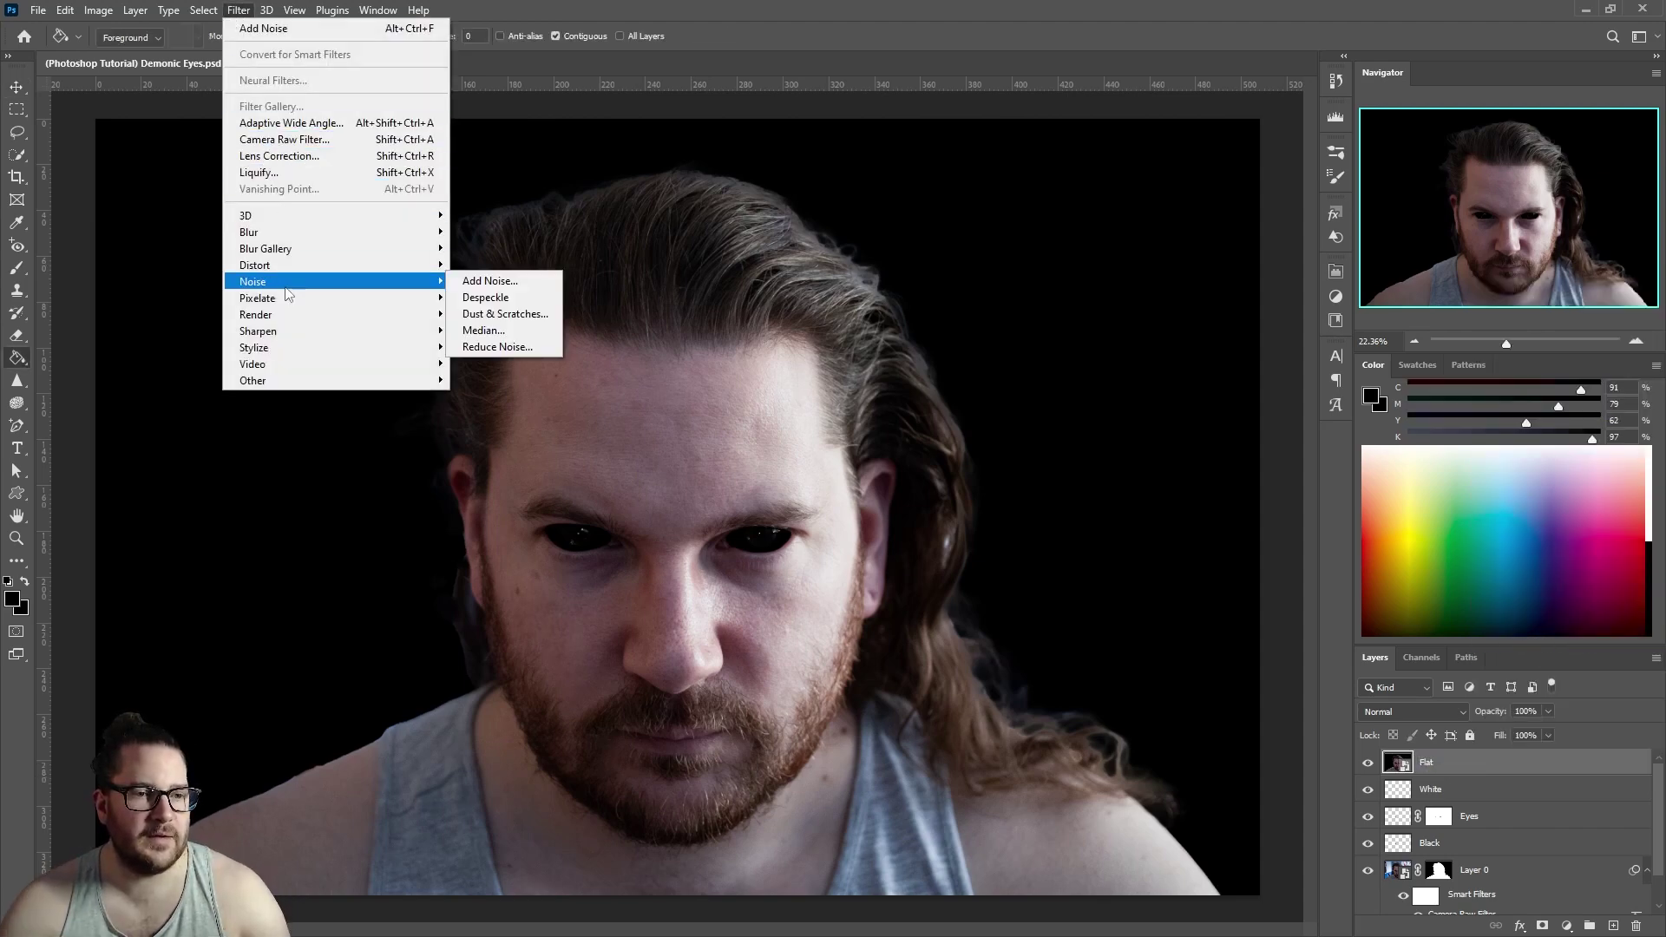
click(498, 276)
click(753, 473)
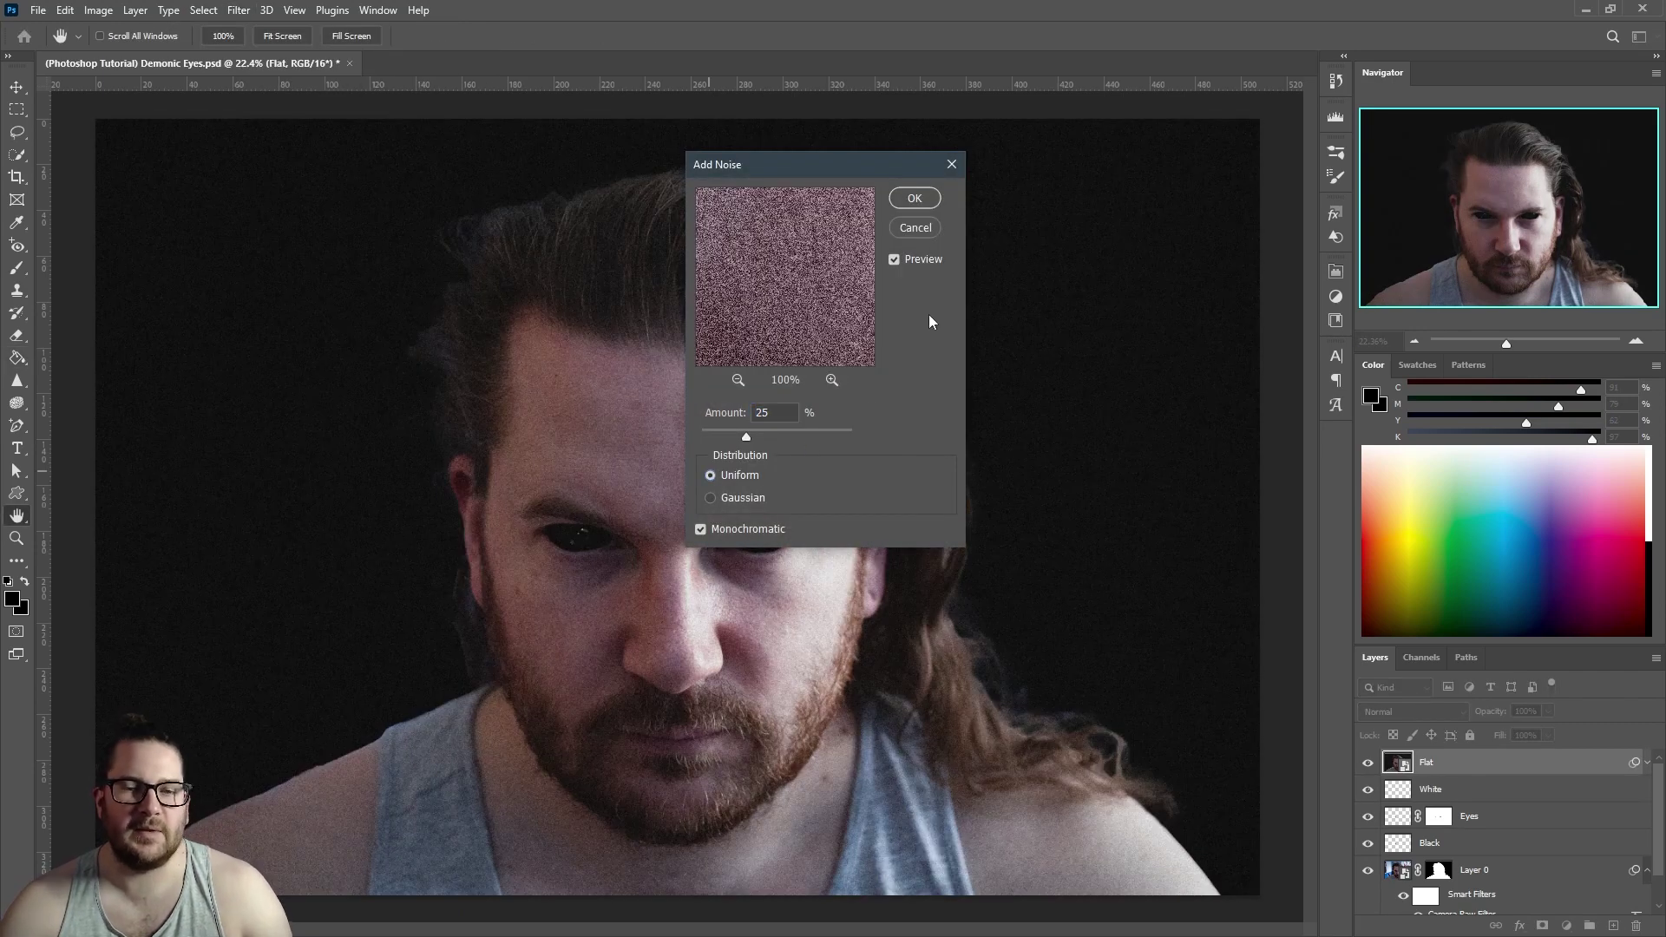
click(913, 198)
click(239, 10)
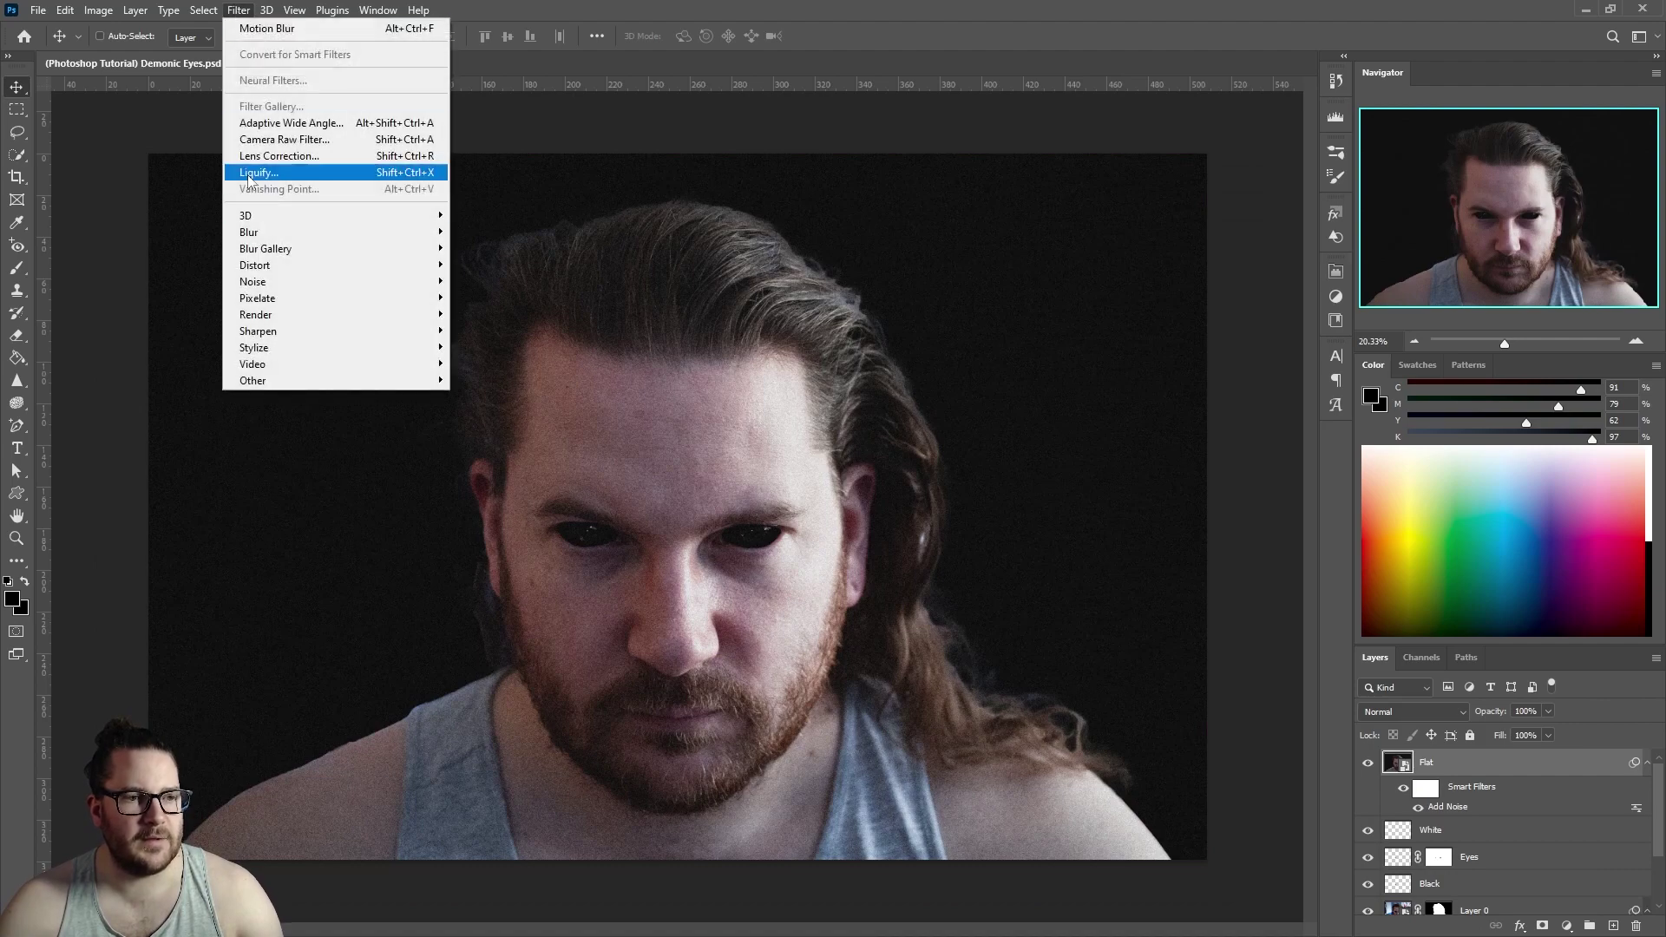
mouse_move(277, 238)
click(523, 337)
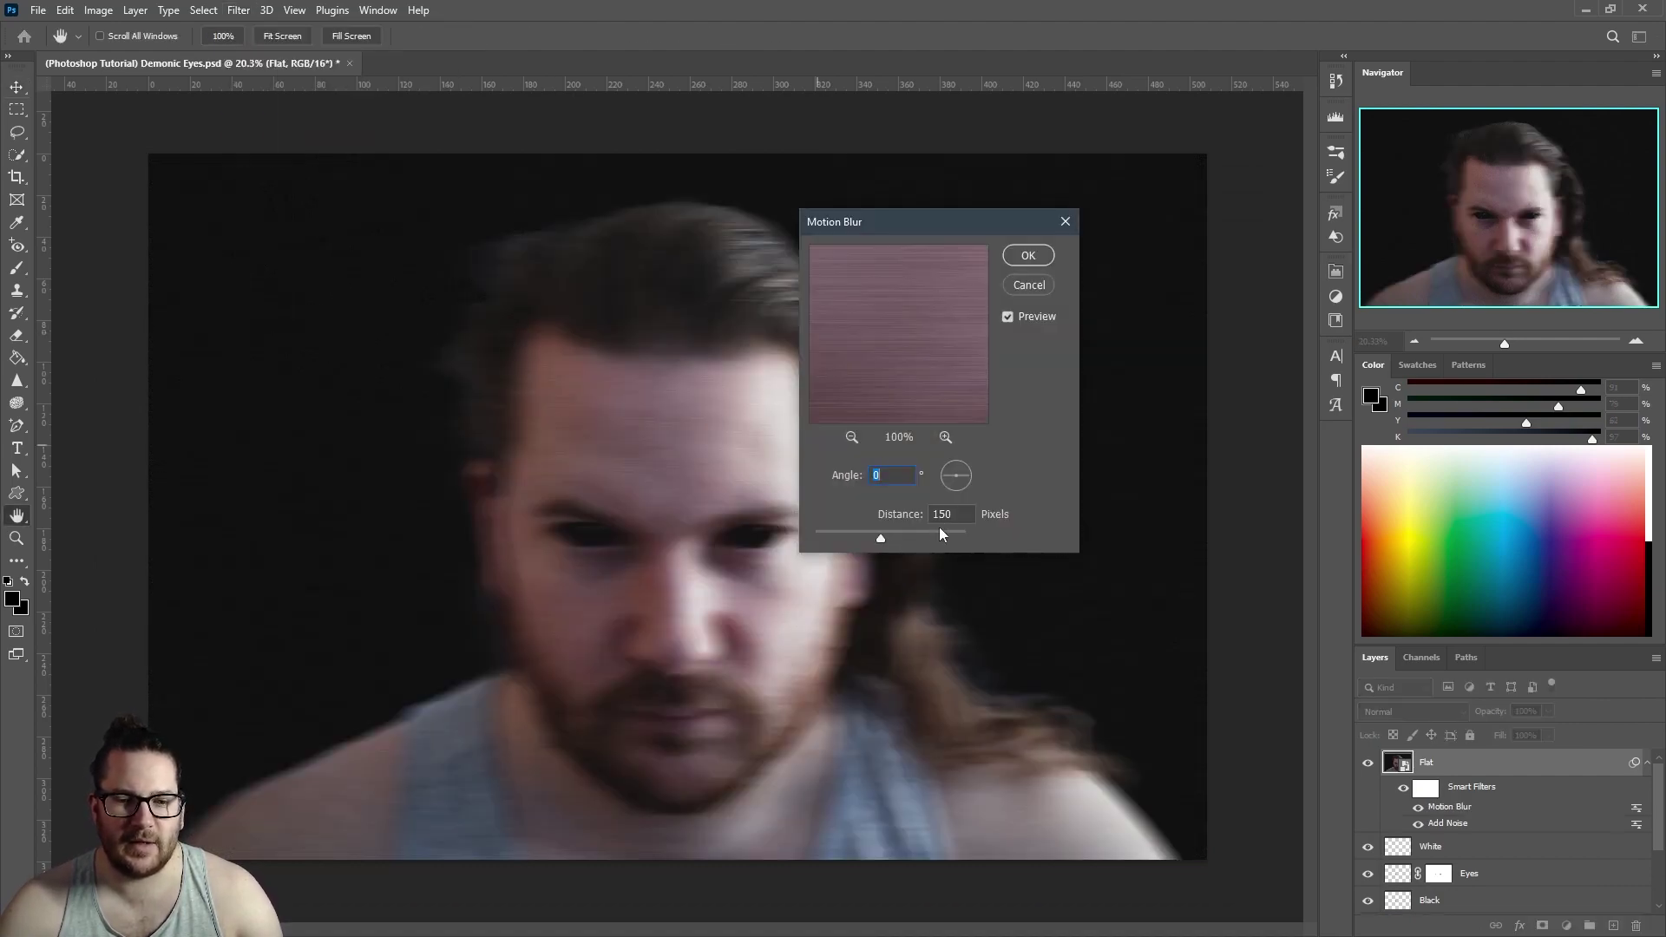
click(1021, 257)
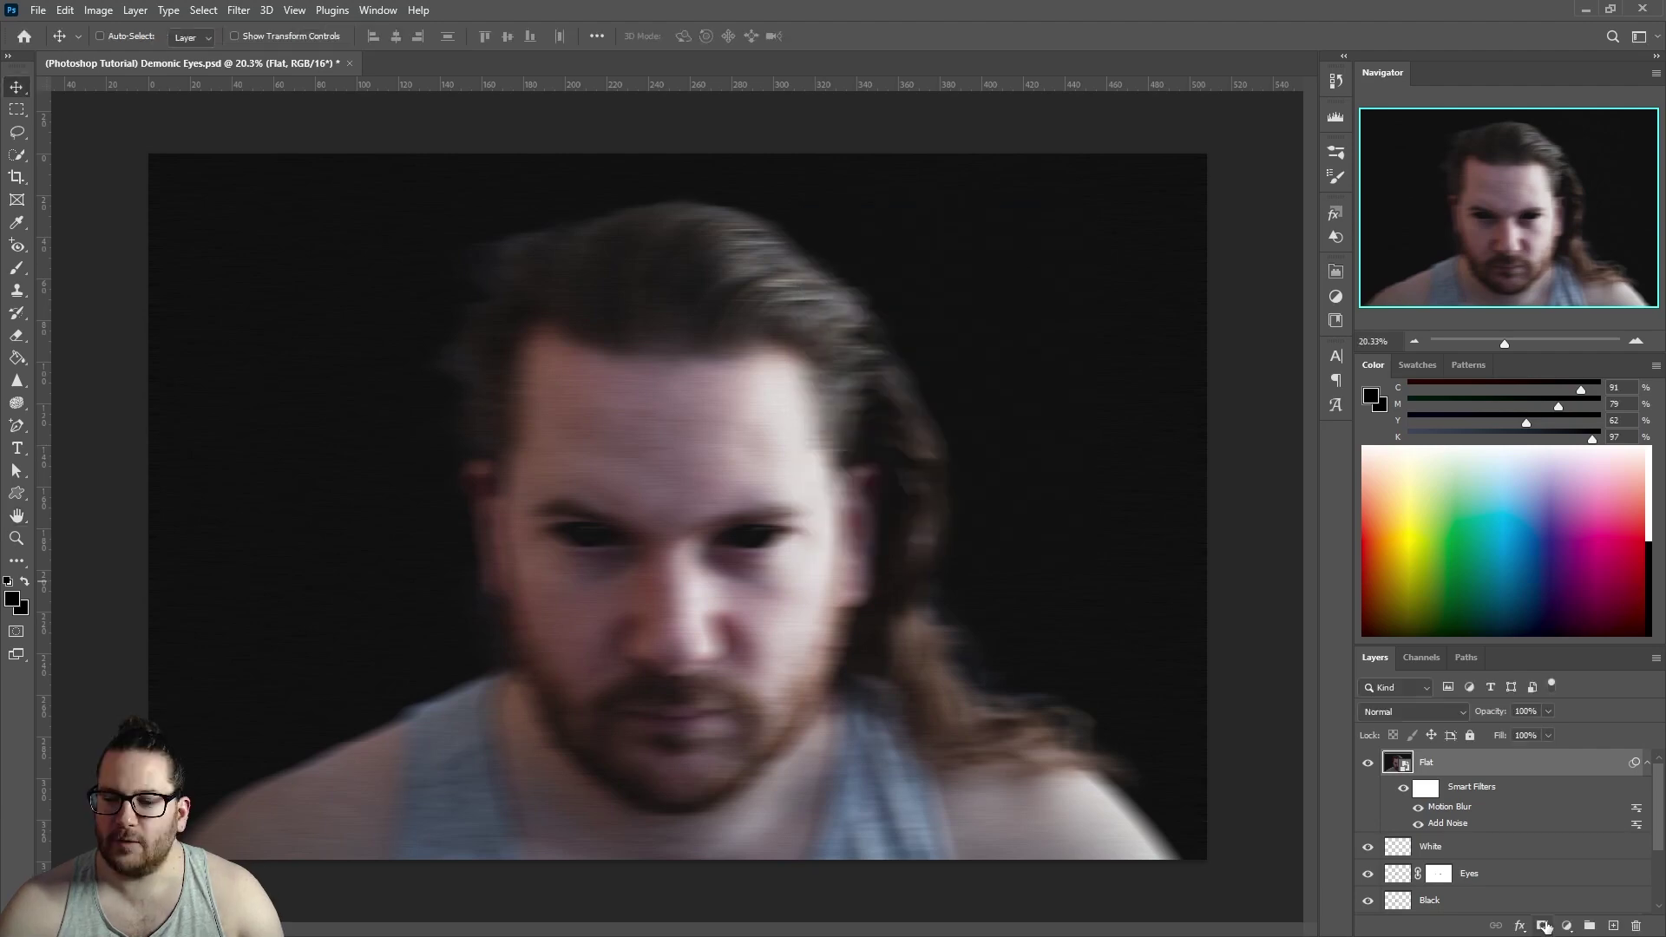
Mask Flat and paint over the eyes at 25% brush opacity to ease the blur
click(1543, 926)
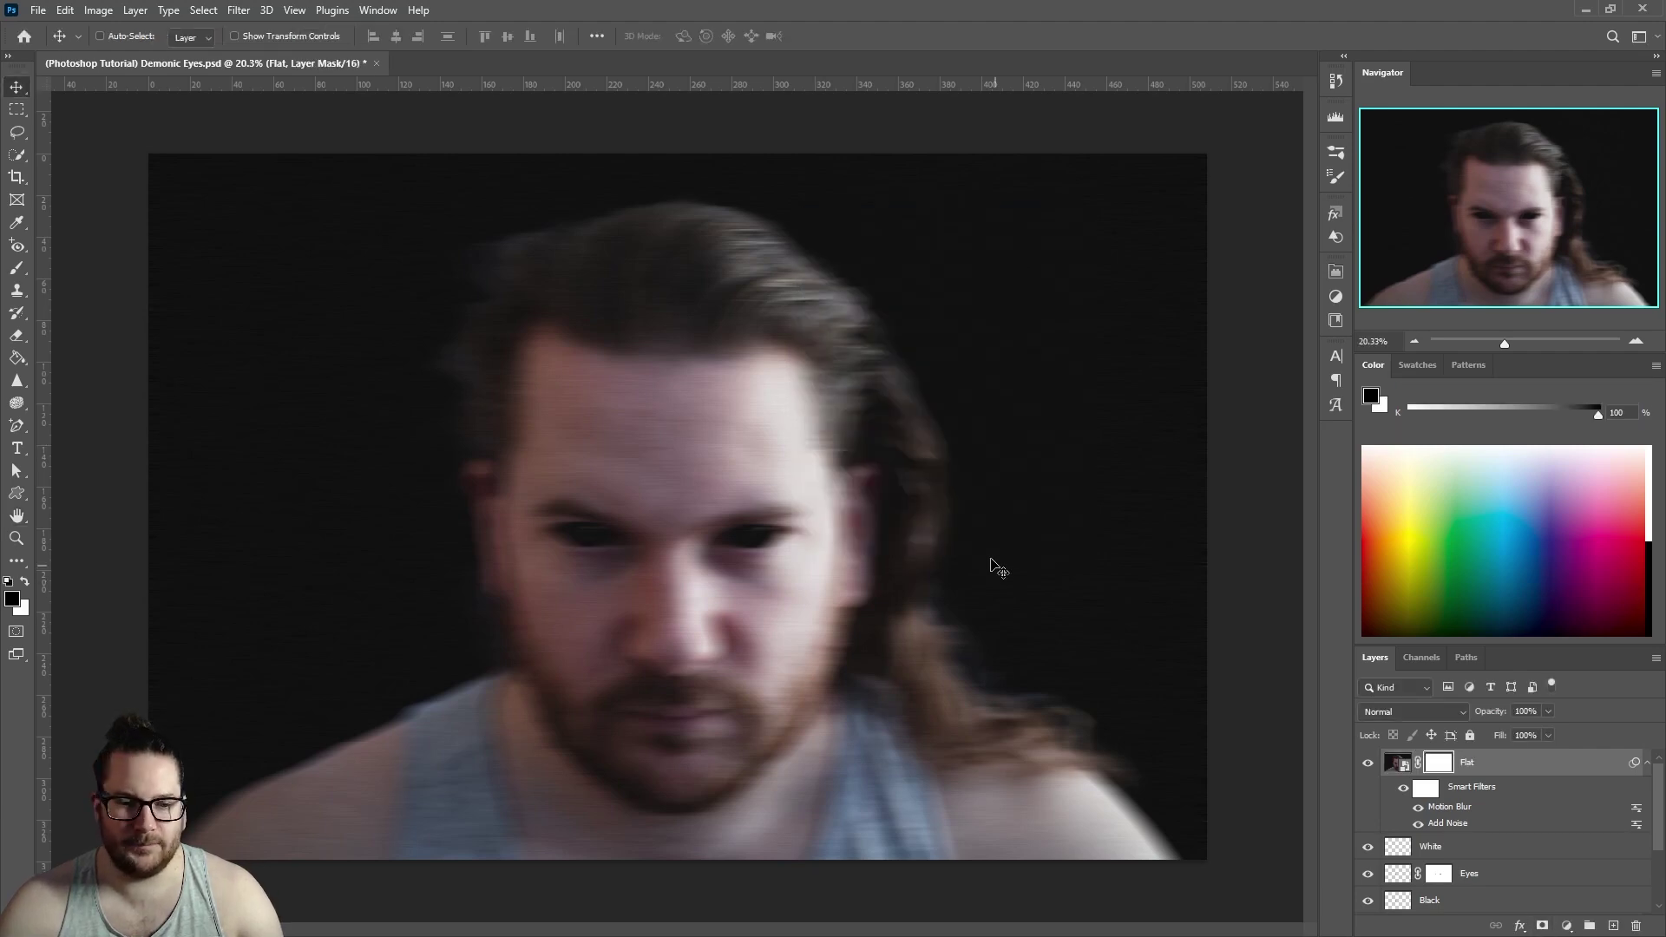
key(b)
click(405, 36)
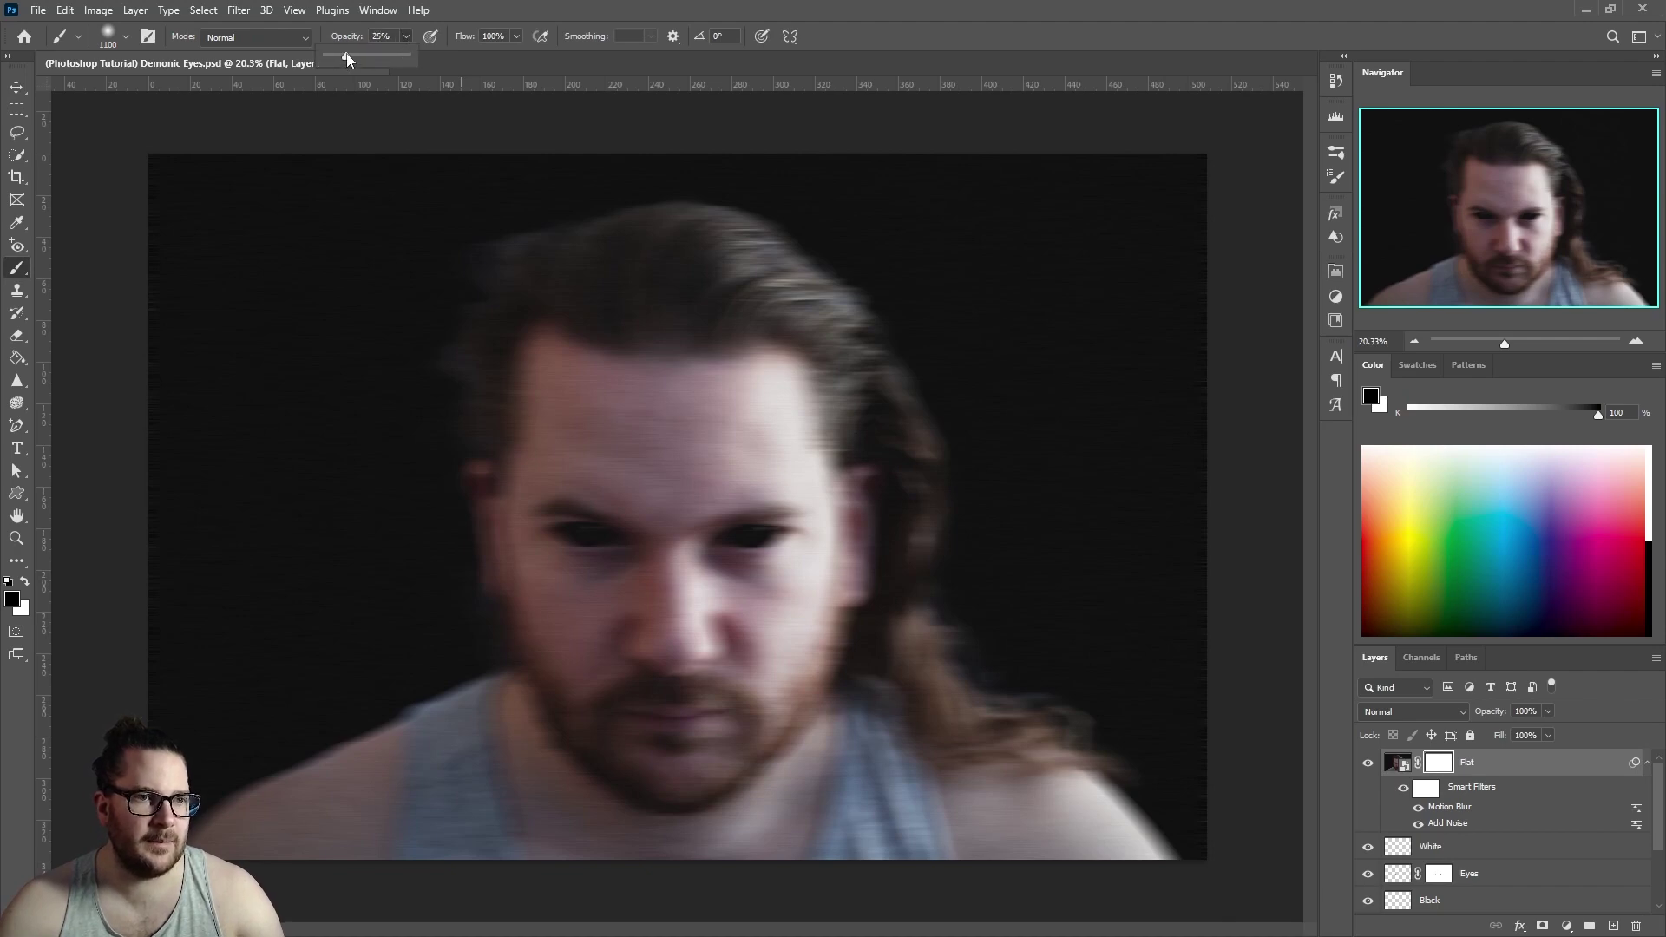
drag(346, 59, 348, 59)
mouse_move(585, 537)
mouse_down()
mouse_move(651, 525)
mouse_move(725, 555)
mouse_move(711, 534)
mouse_move(631, 537)
mouse_up()
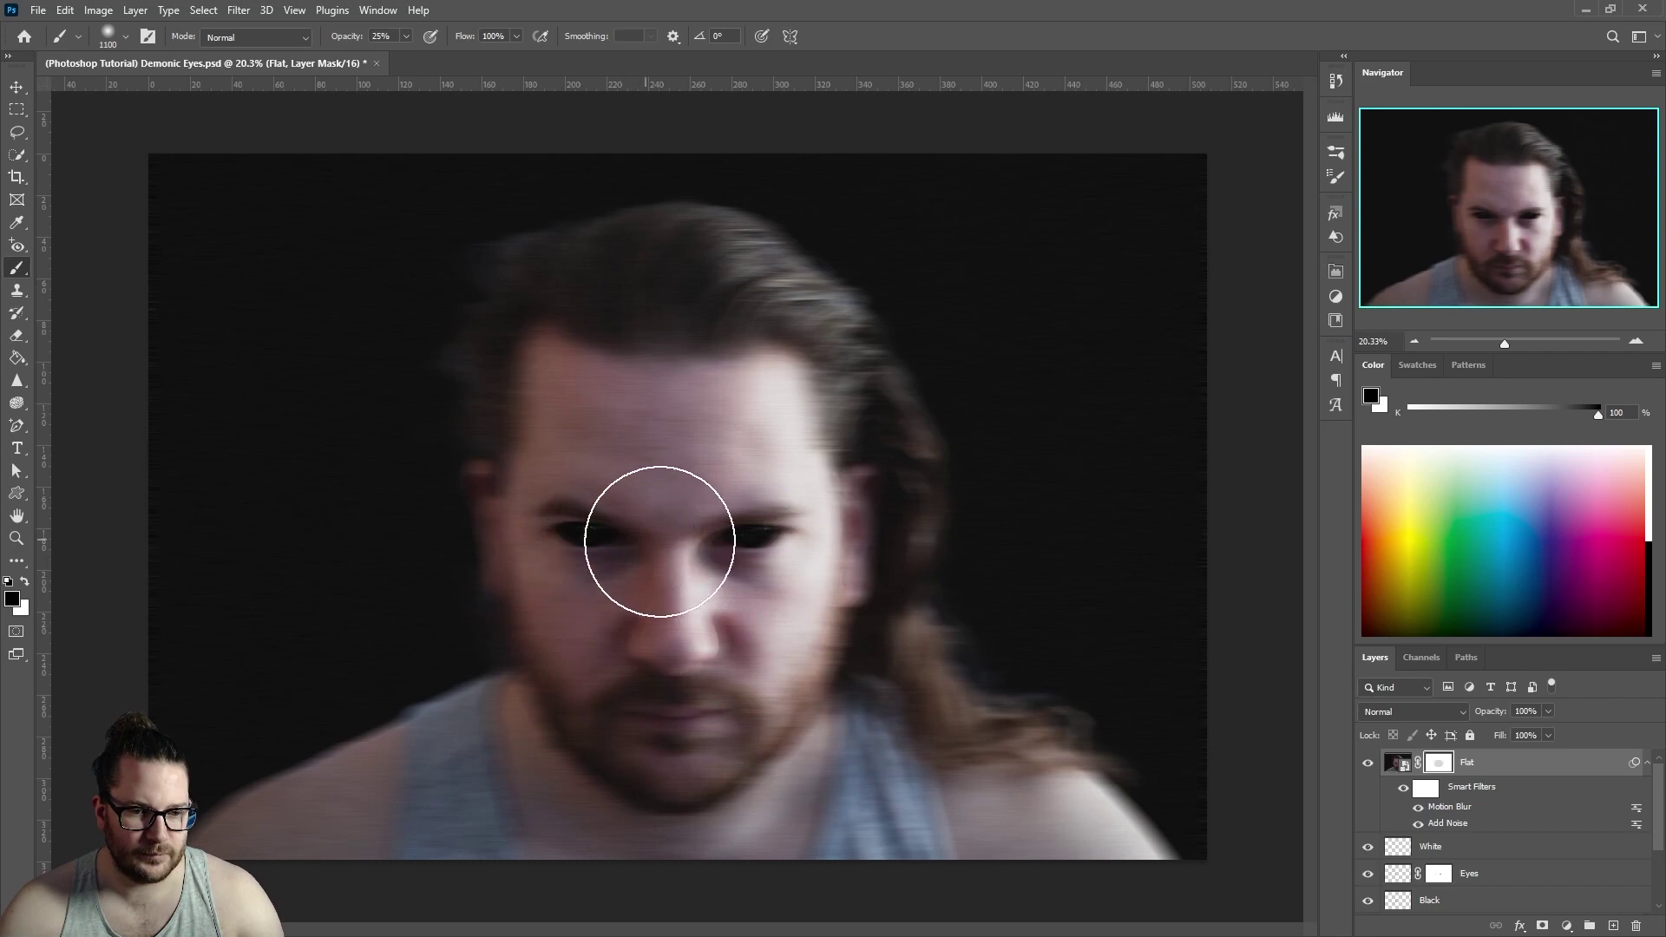
key(v)
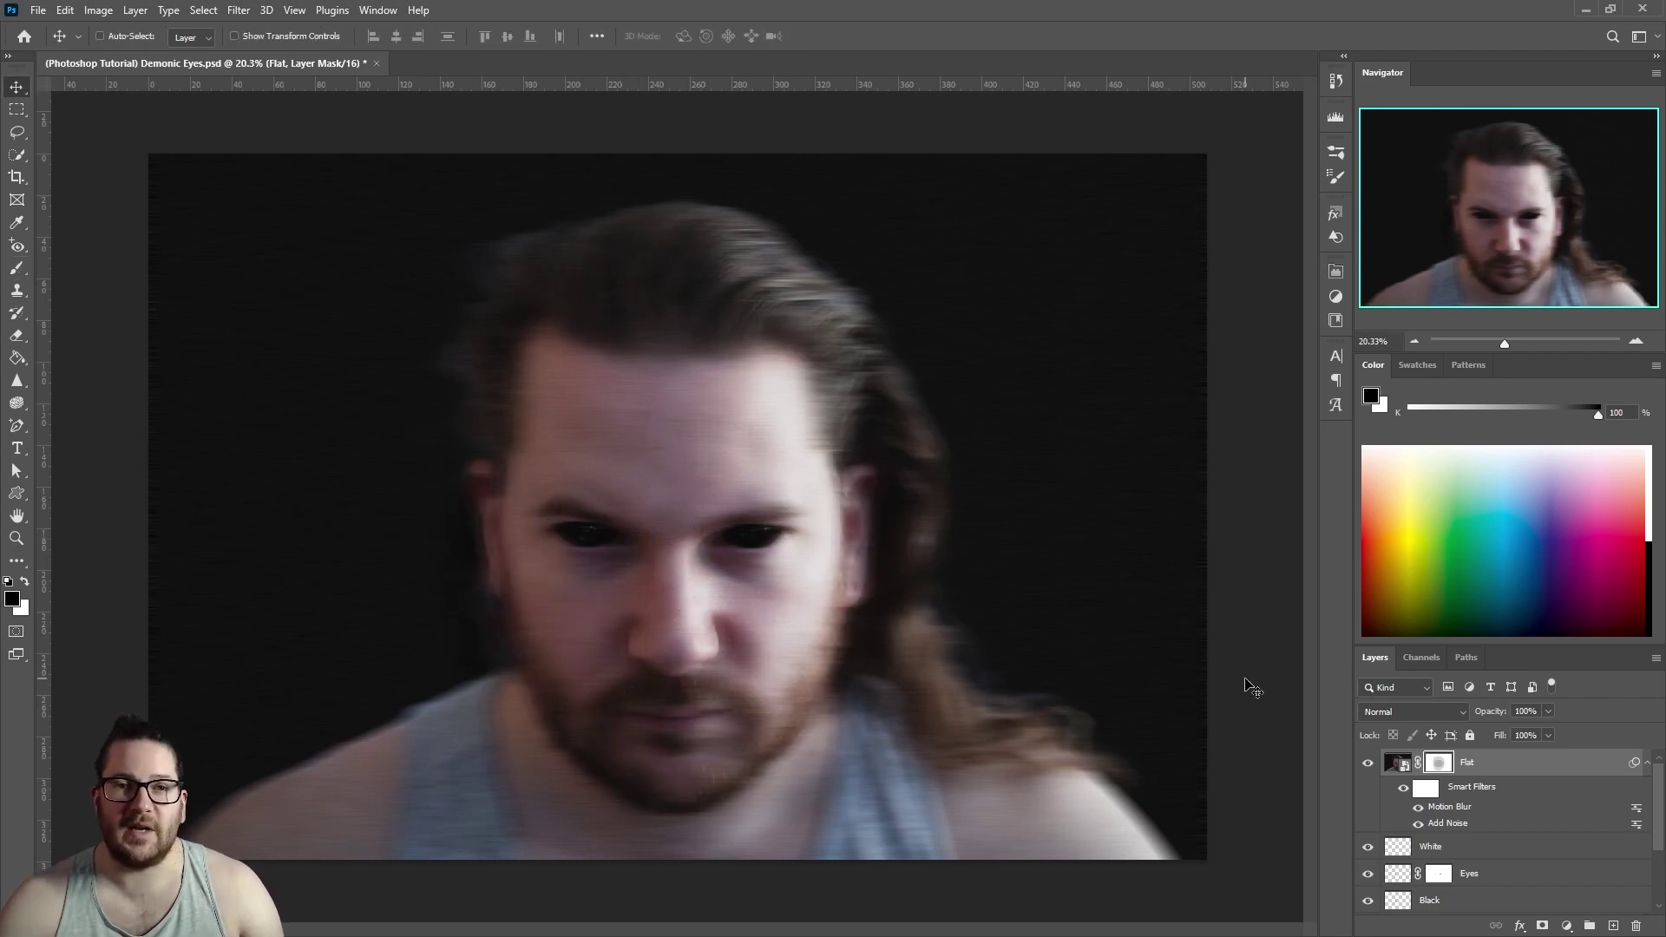
Add a #000318 navy Solid Color fill layer in Color blend mode
click(1567, 927)
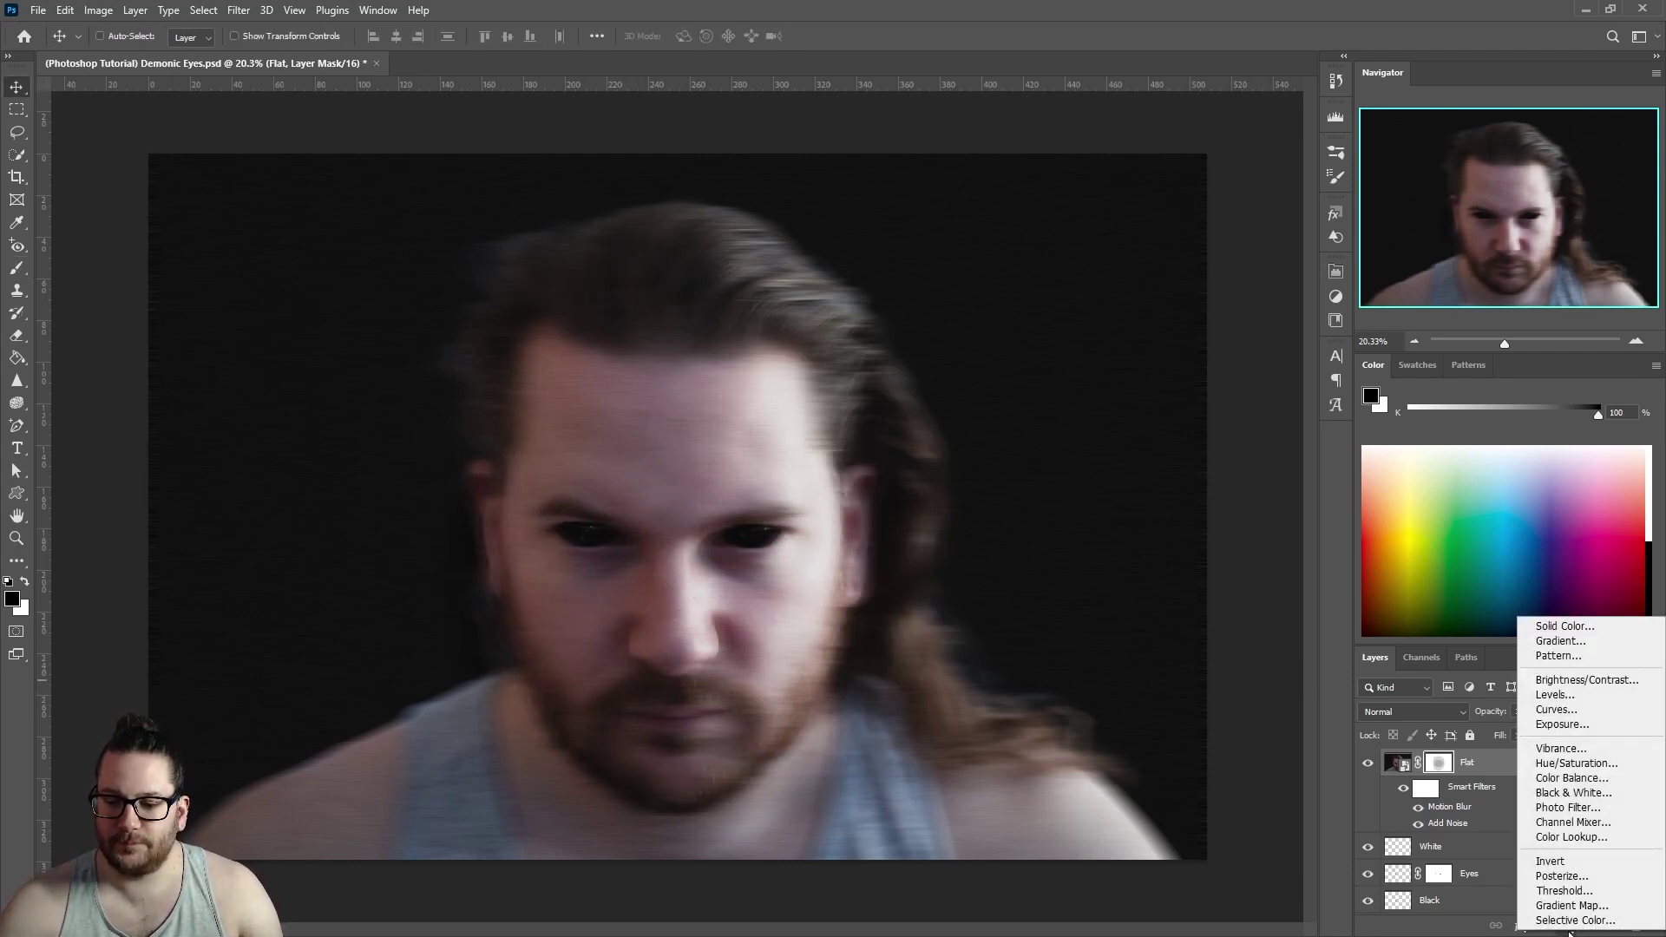
click(1575, 627)
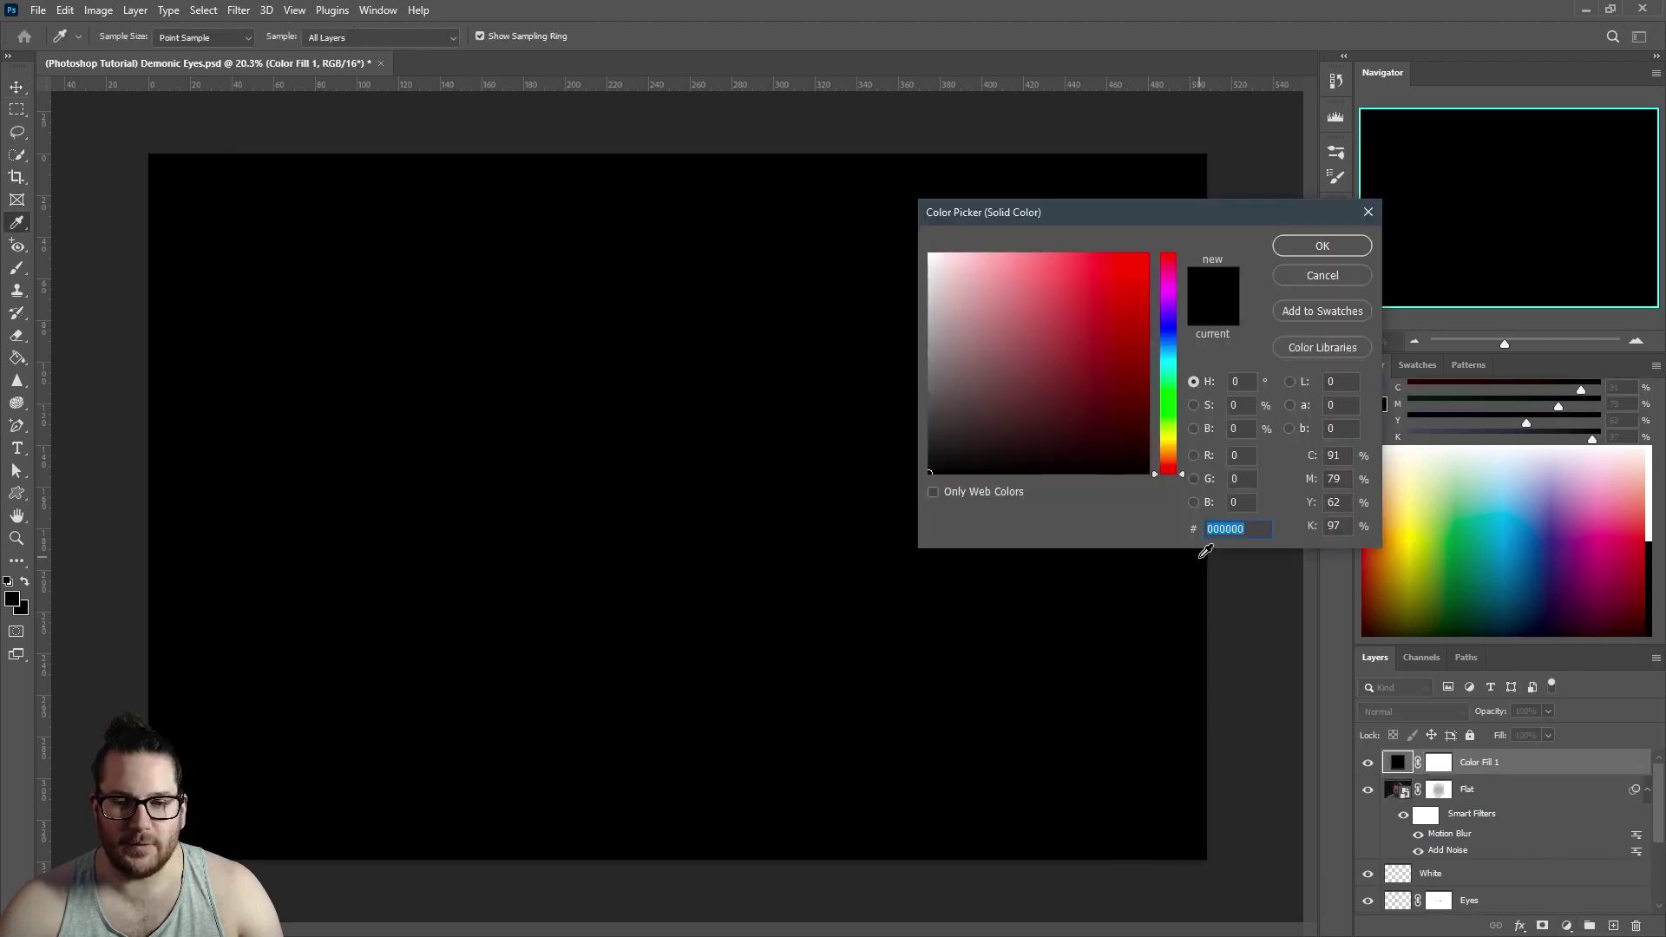
text(000318)
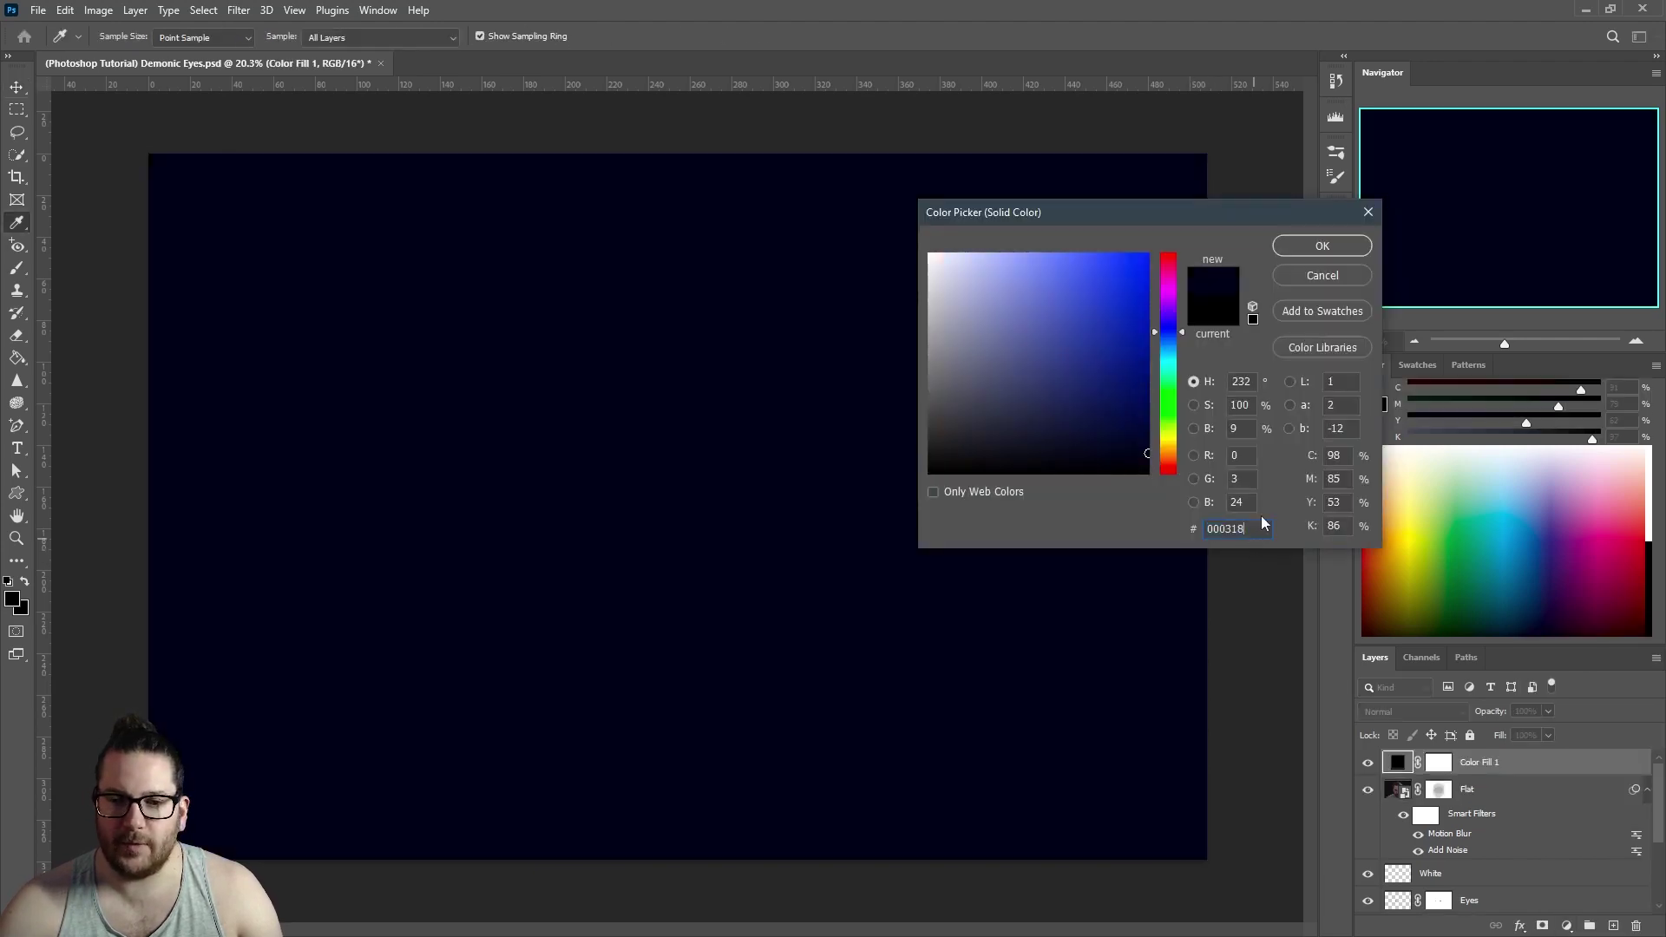
click(1321, 246)
click(1398, 711)
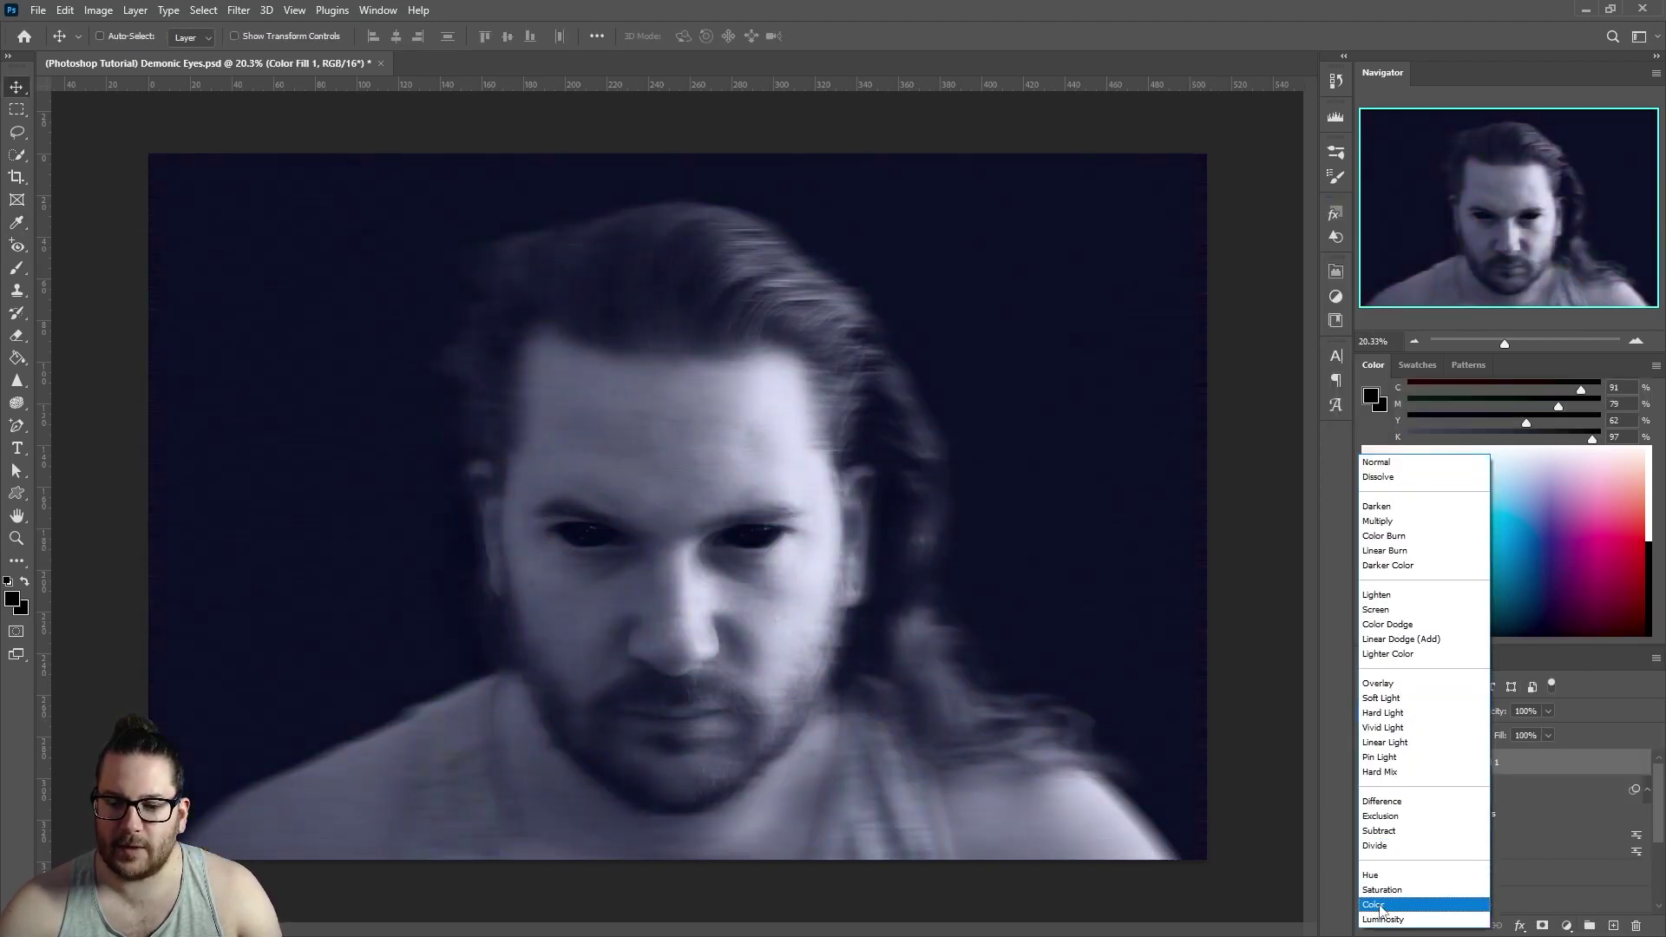
click(1378, 905)
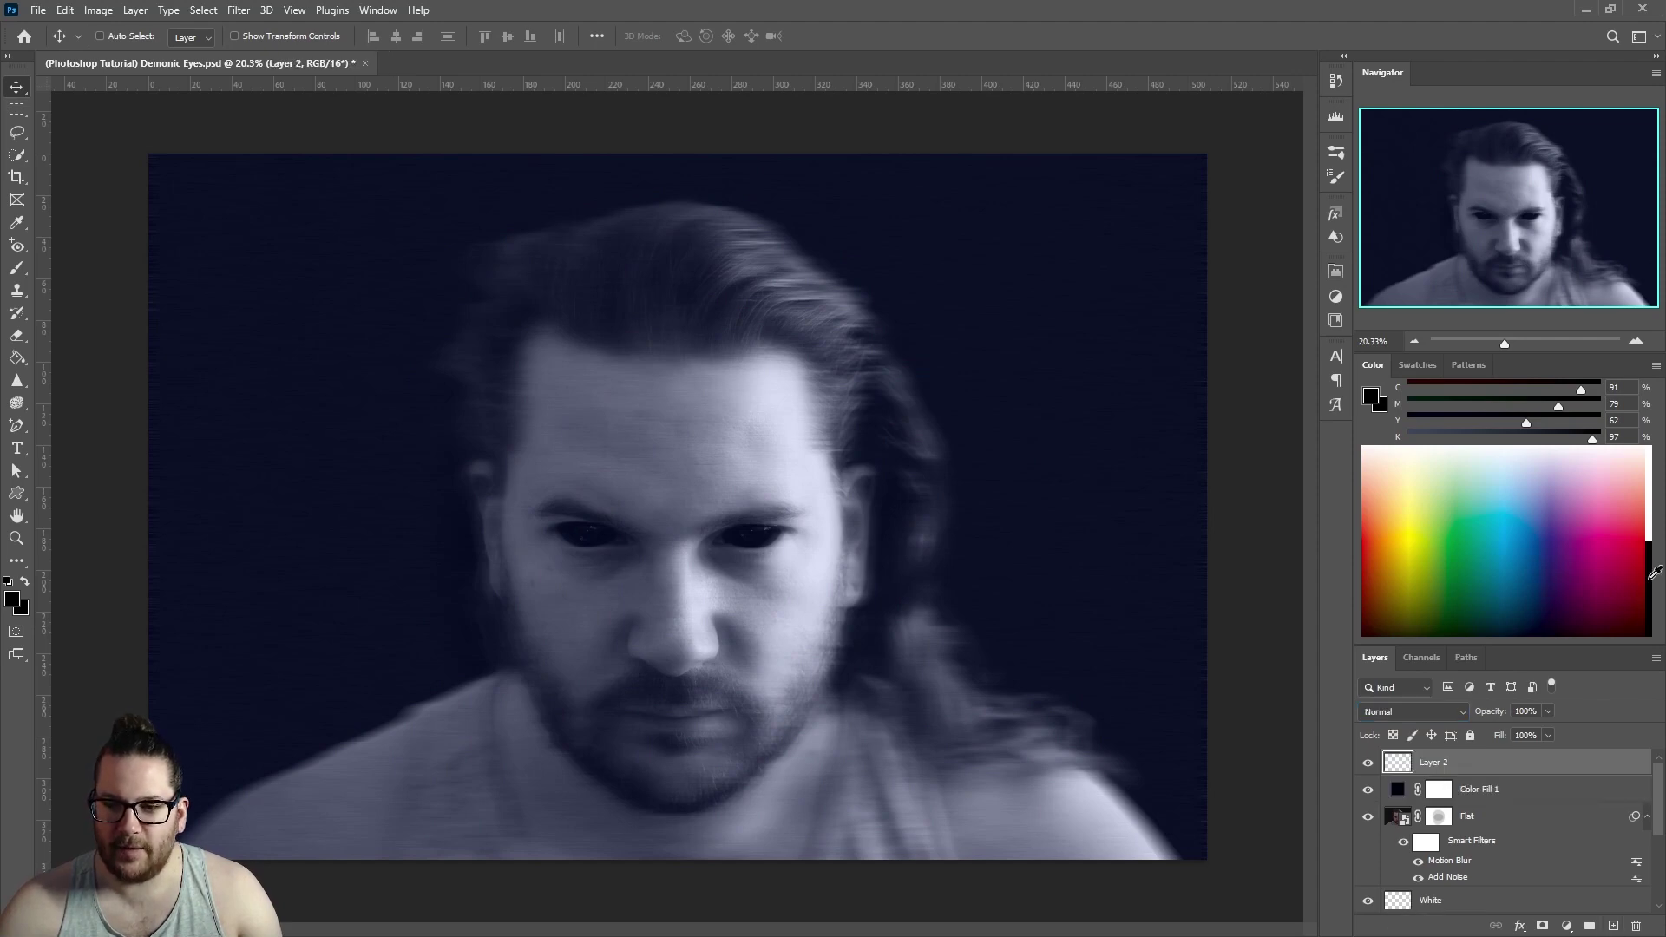
Fill a layer black, add 25% Gaussian noise, and set it to Screen
click(908, 397)
click(239, 11)
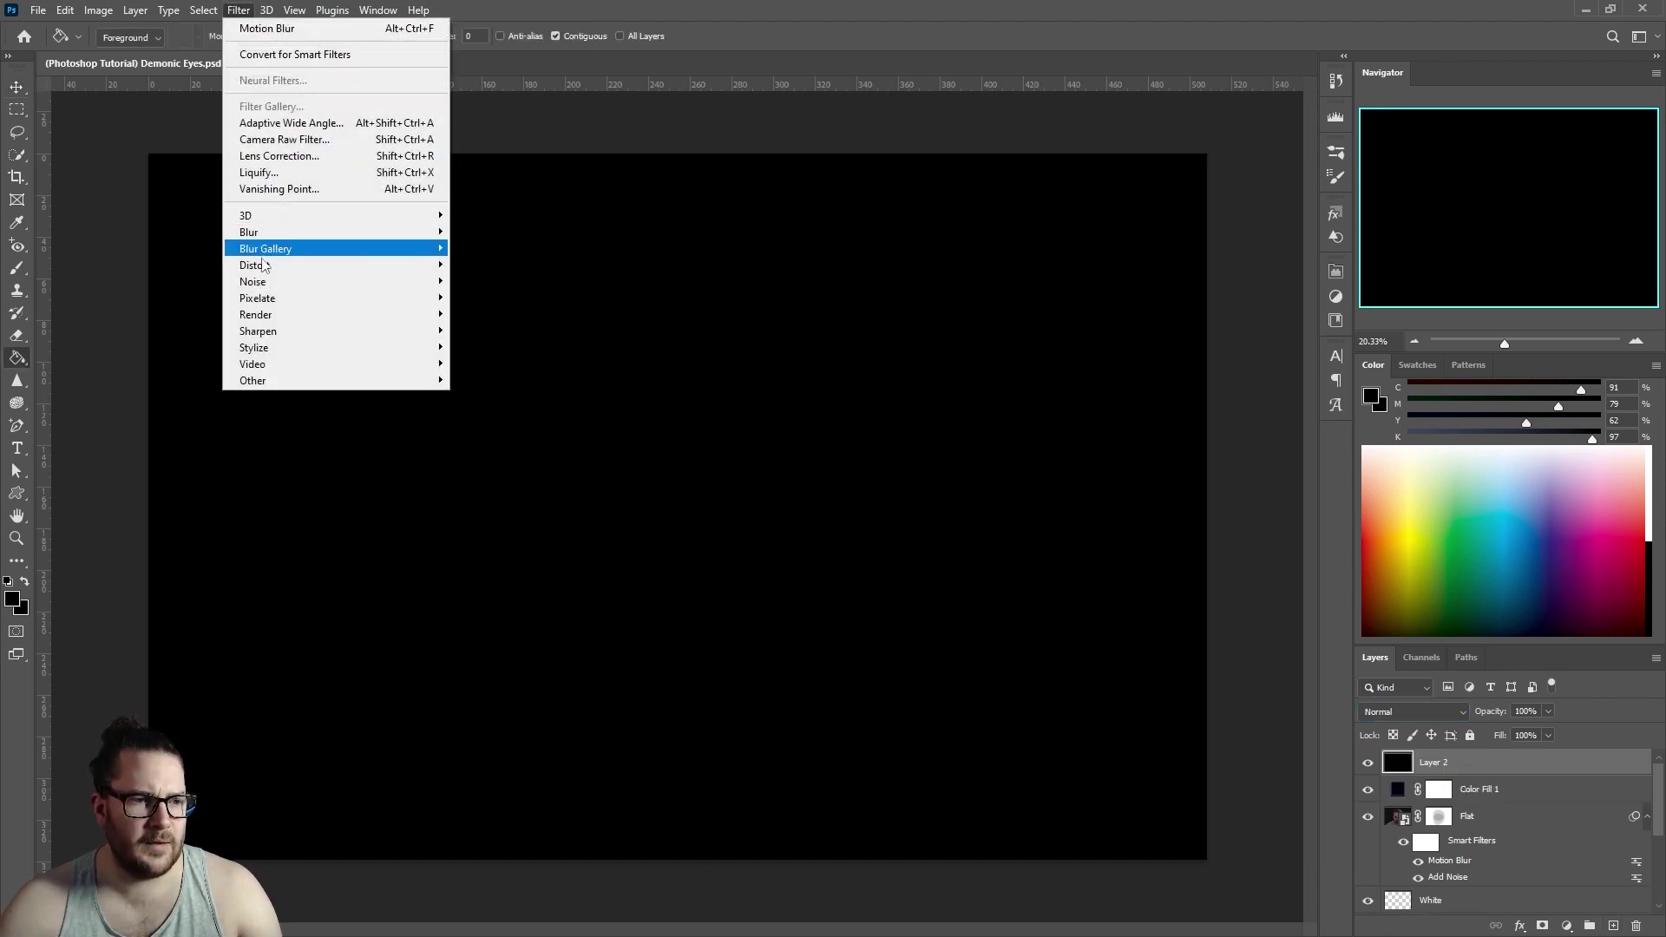
click(498, 282)
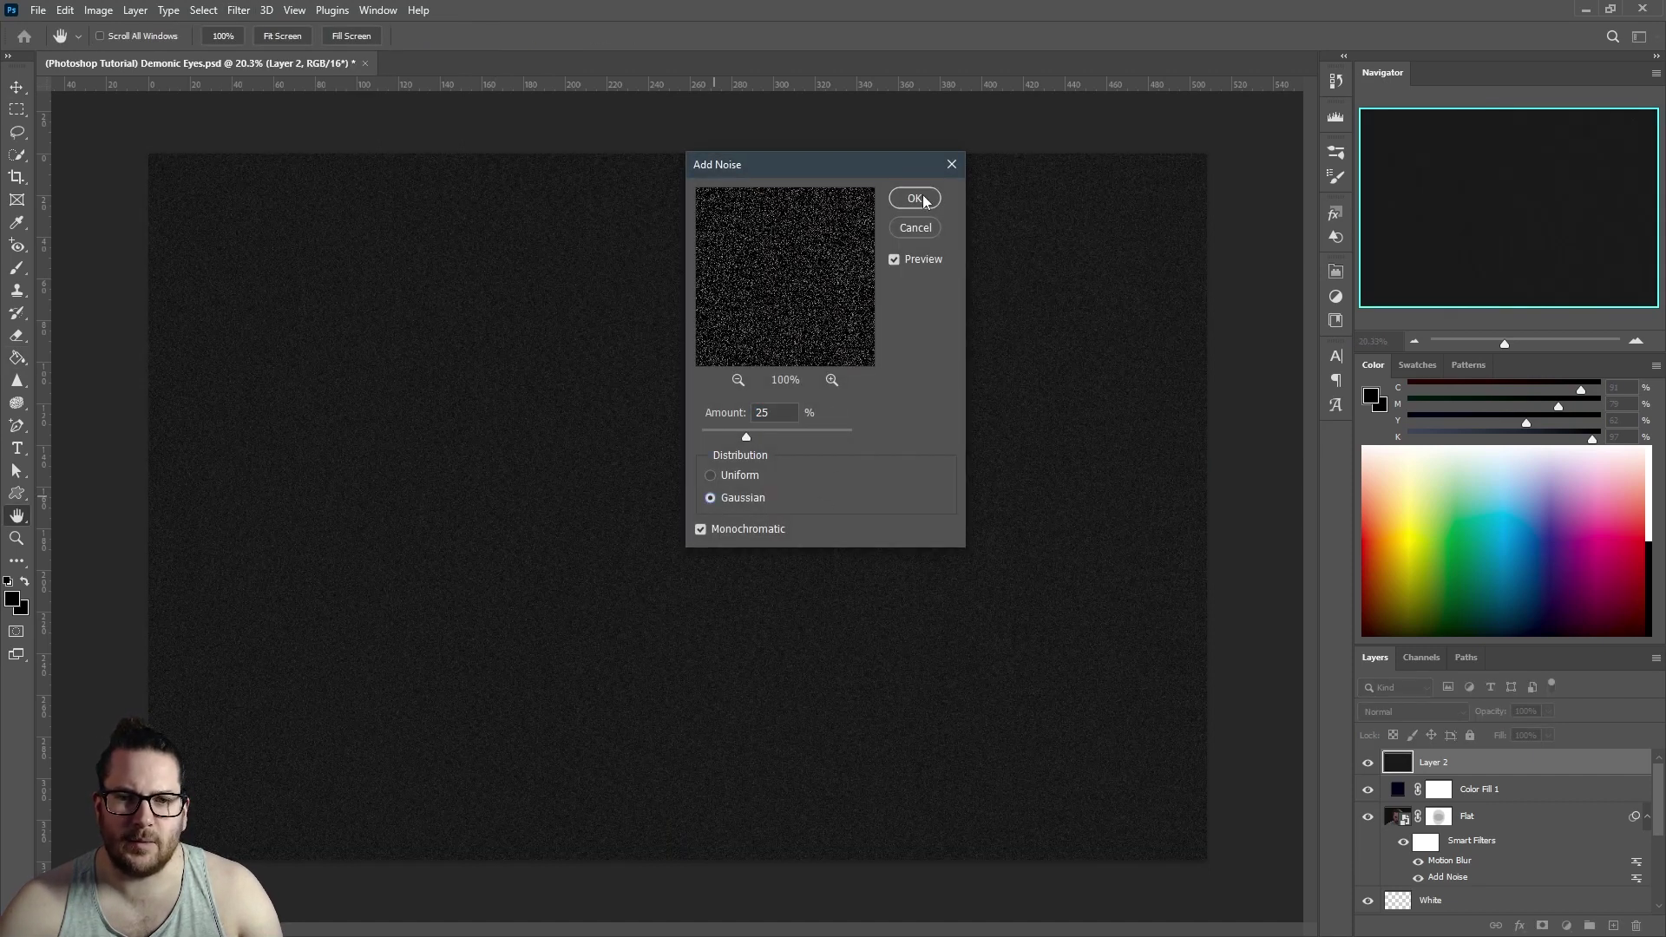
click(917, 198)
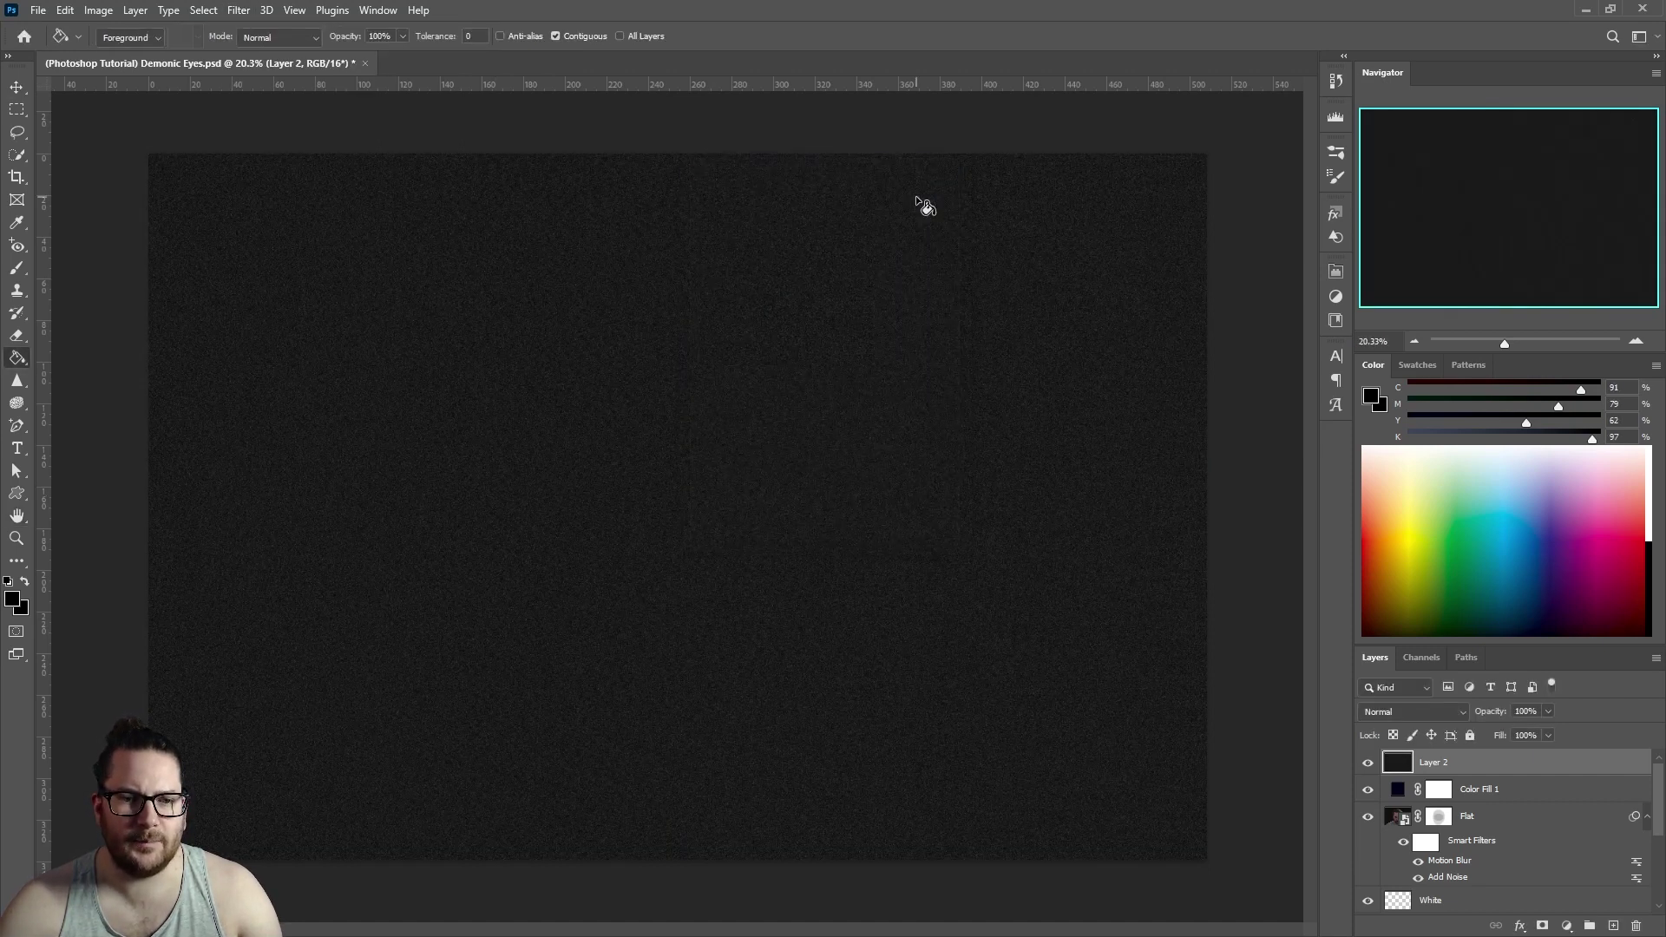
click(1413, 713)
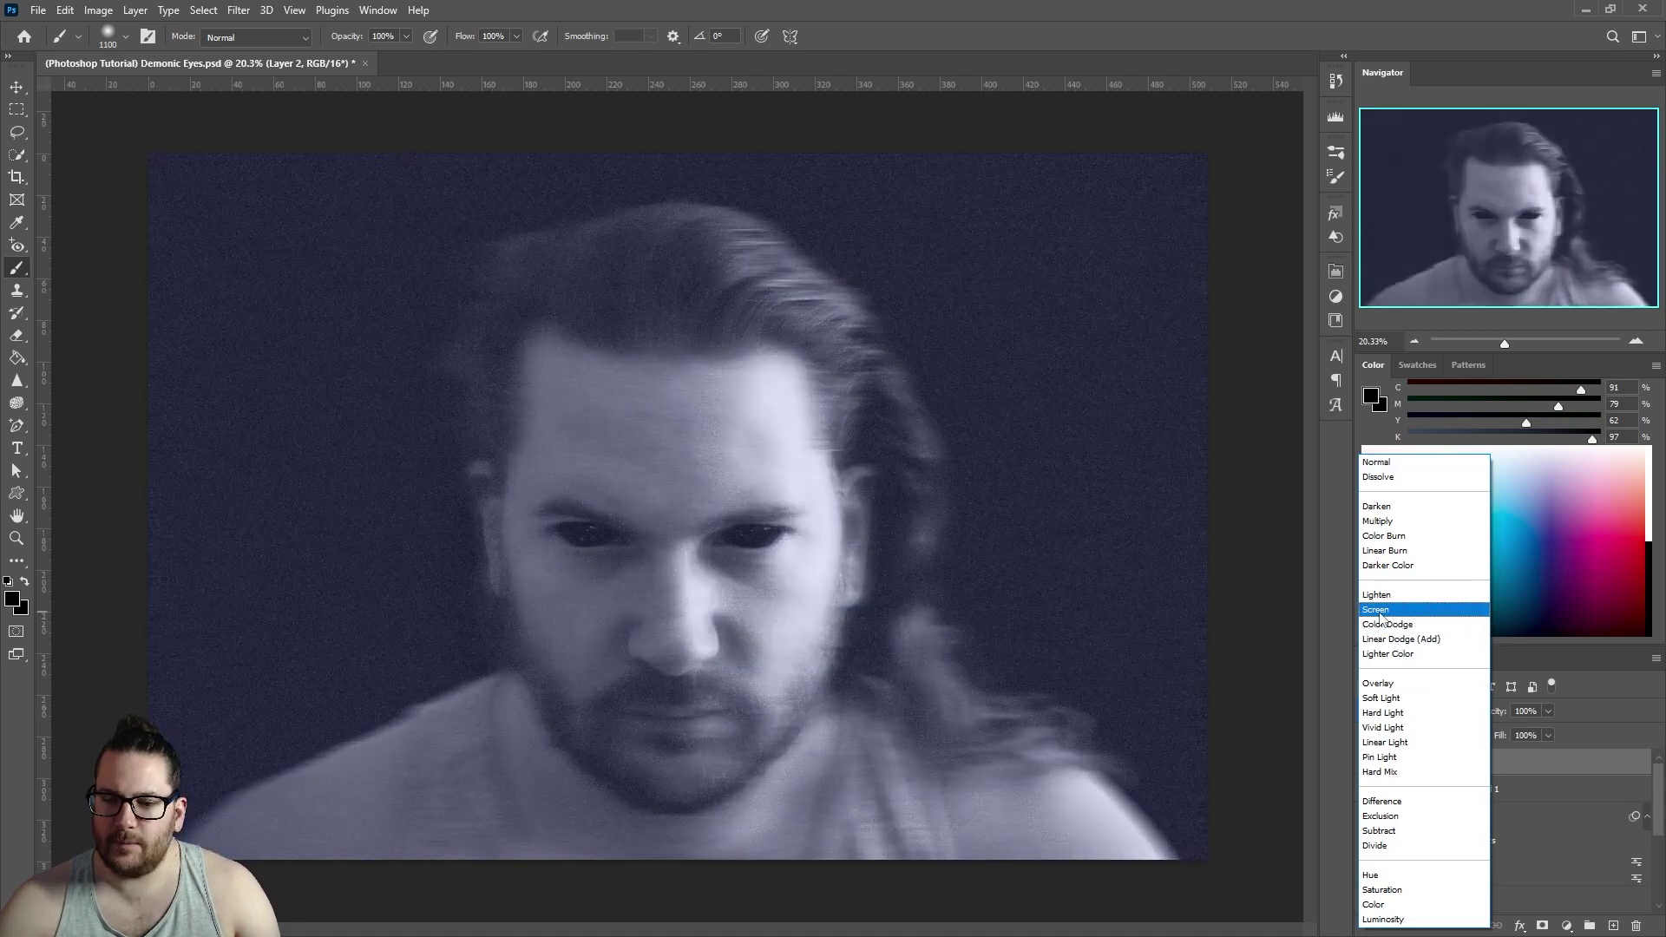
click(1389, 618)
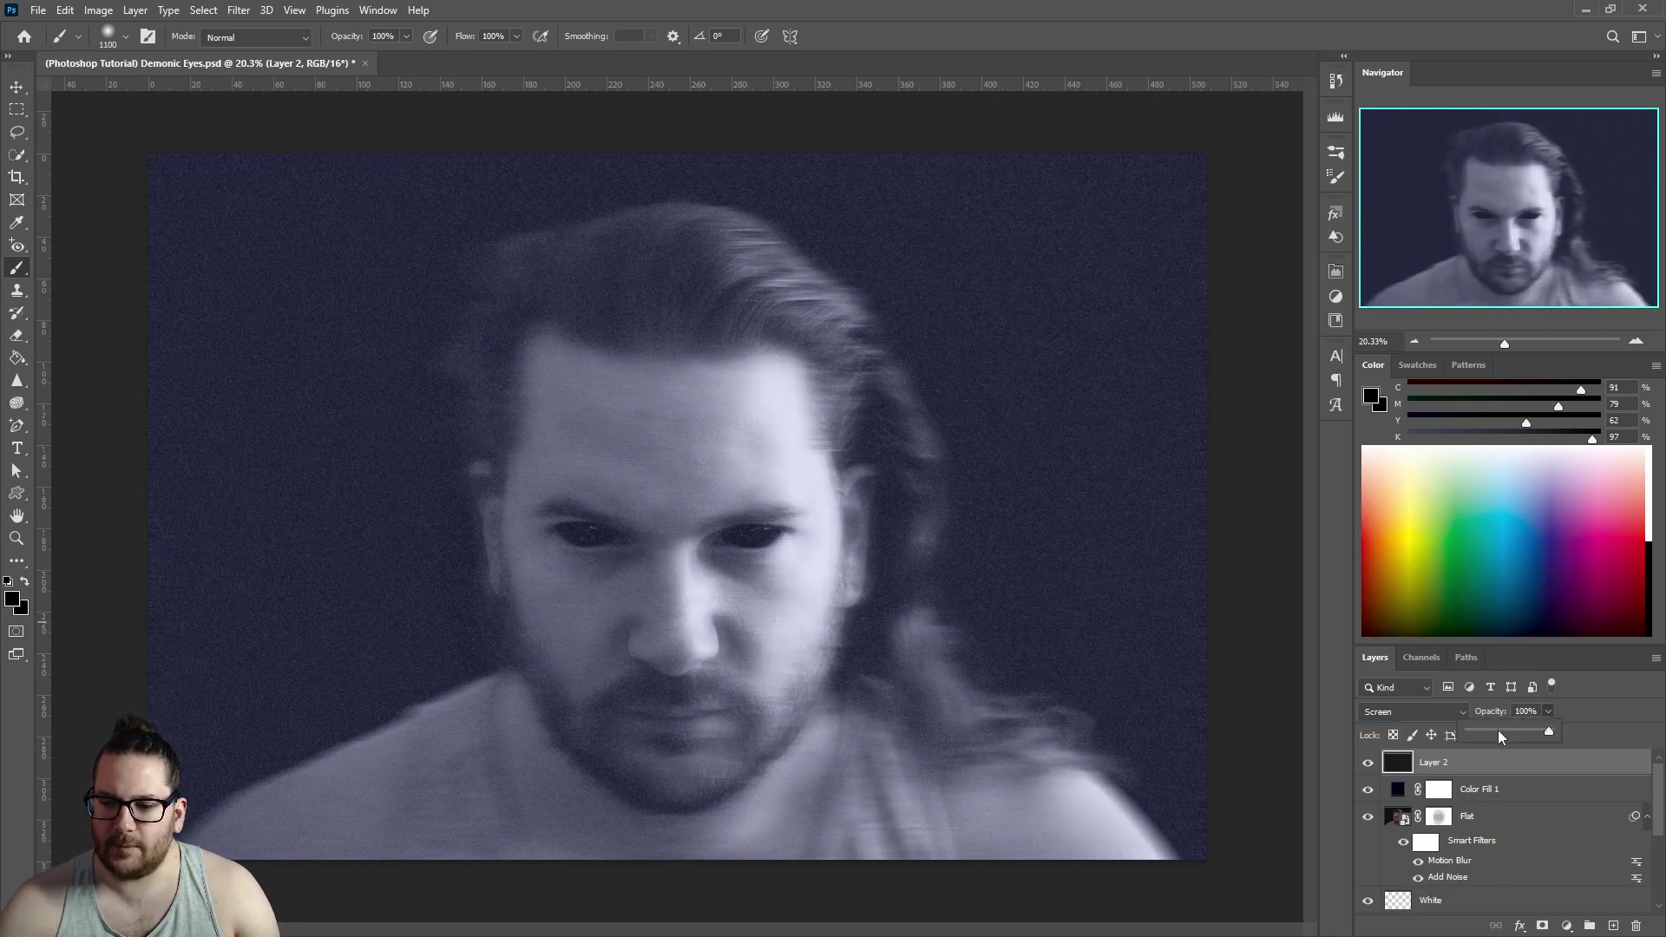